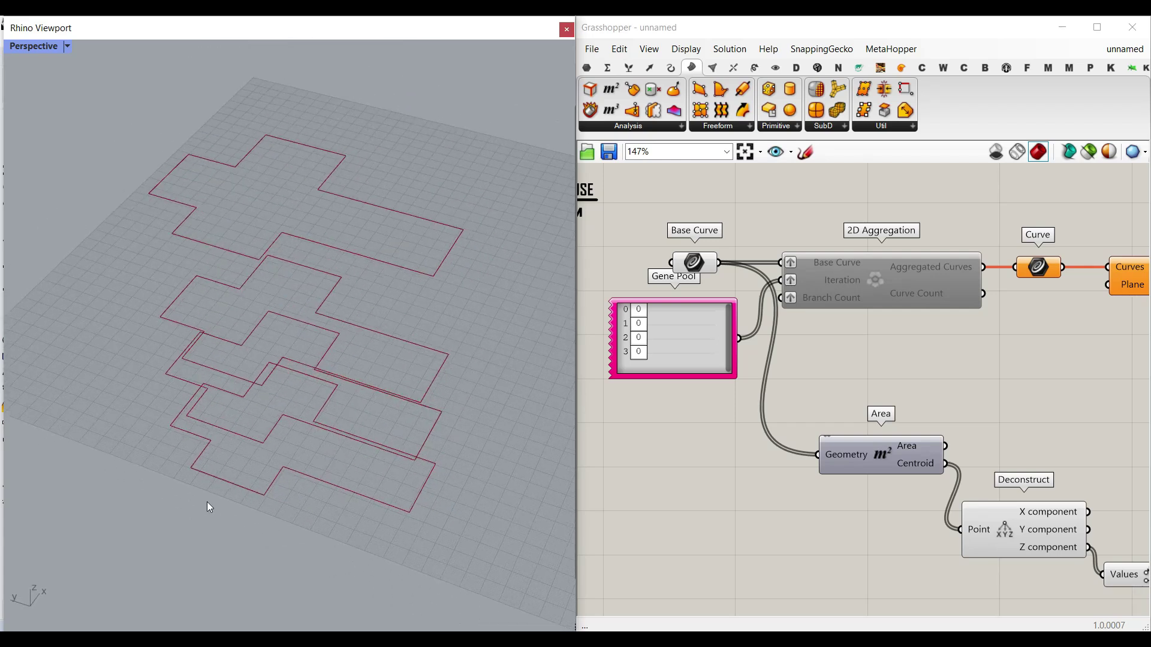
Enable the 2D Aggregation component to generate the tower massing from the base curves.
{"action": "right_click_drag", "start_coordinate": [211, 505], "coordinate": [238, 401]}
{"action": "left_click", "coordinate": [703, 271]}
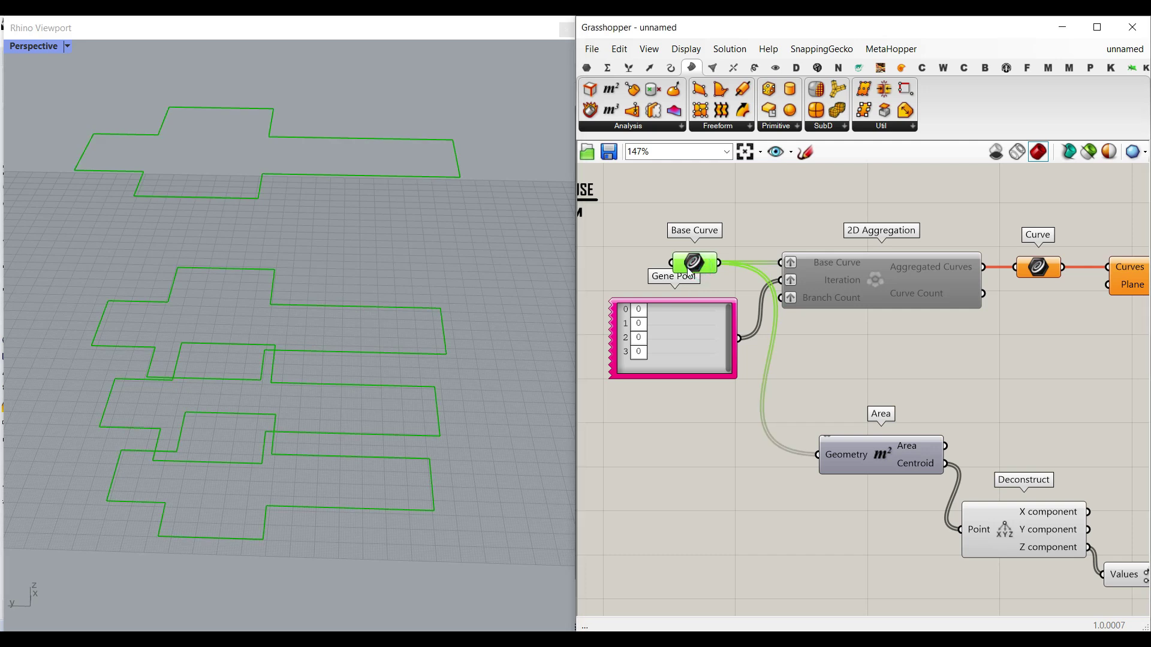
{"action": "right_click", "coordinate": [879, 276]}
{"action": "left_click", "coordinate": [915, 318]}
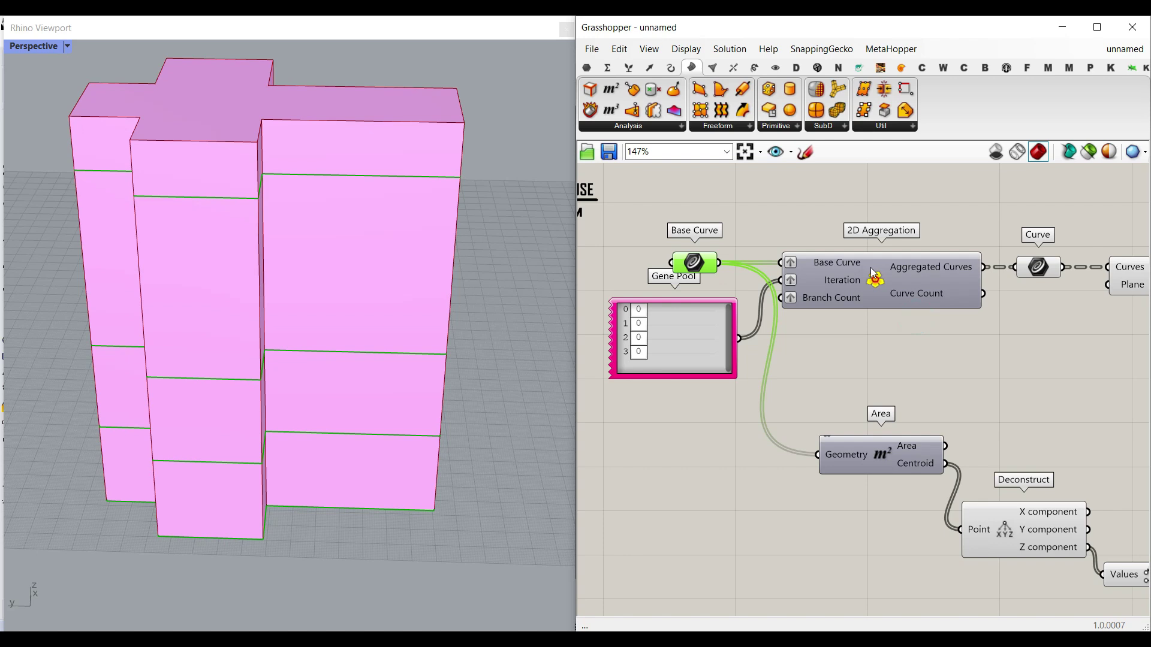
Look up the 2D Aggregation component in the Pattern Generation category, leaving the base curves deselected.
{"action": "left_click", "coordinate": [822, 72]}
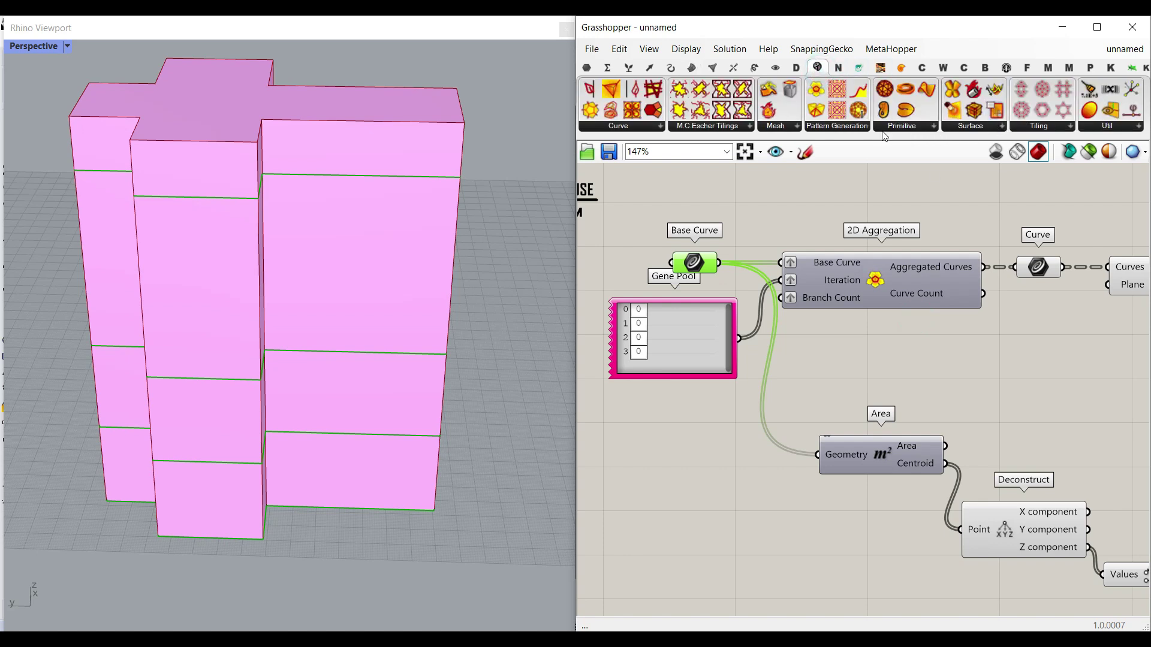
{"action": "left_click", "coordinate": [837, 126]}
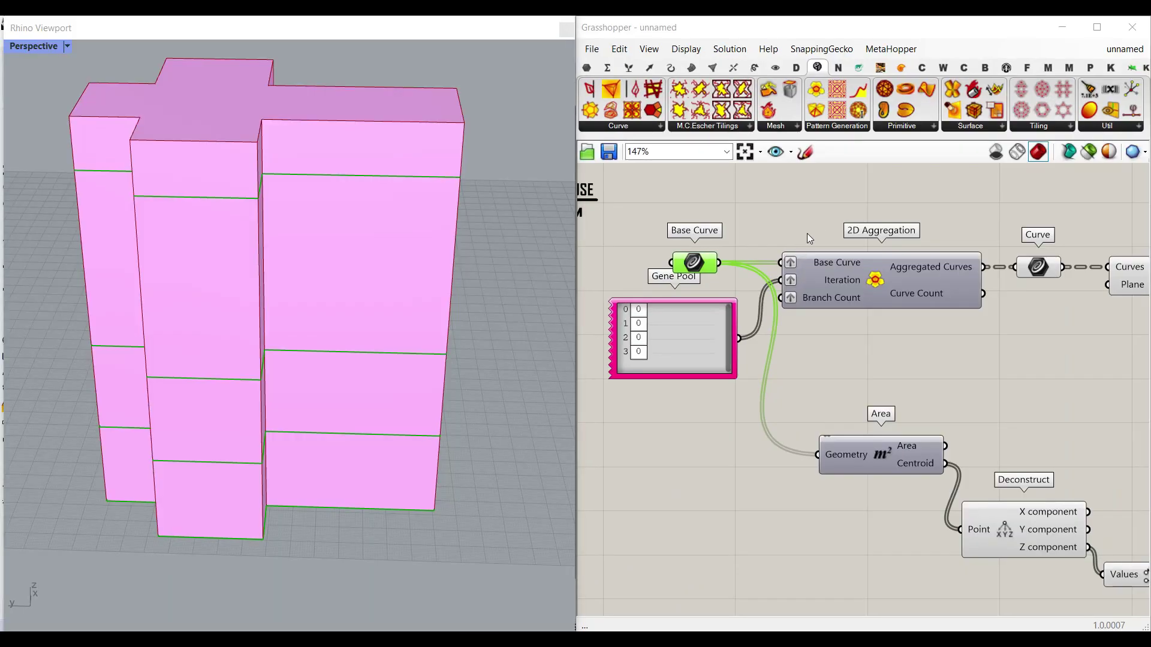
{"action": "left_click", "coordinate": [809, 238]}
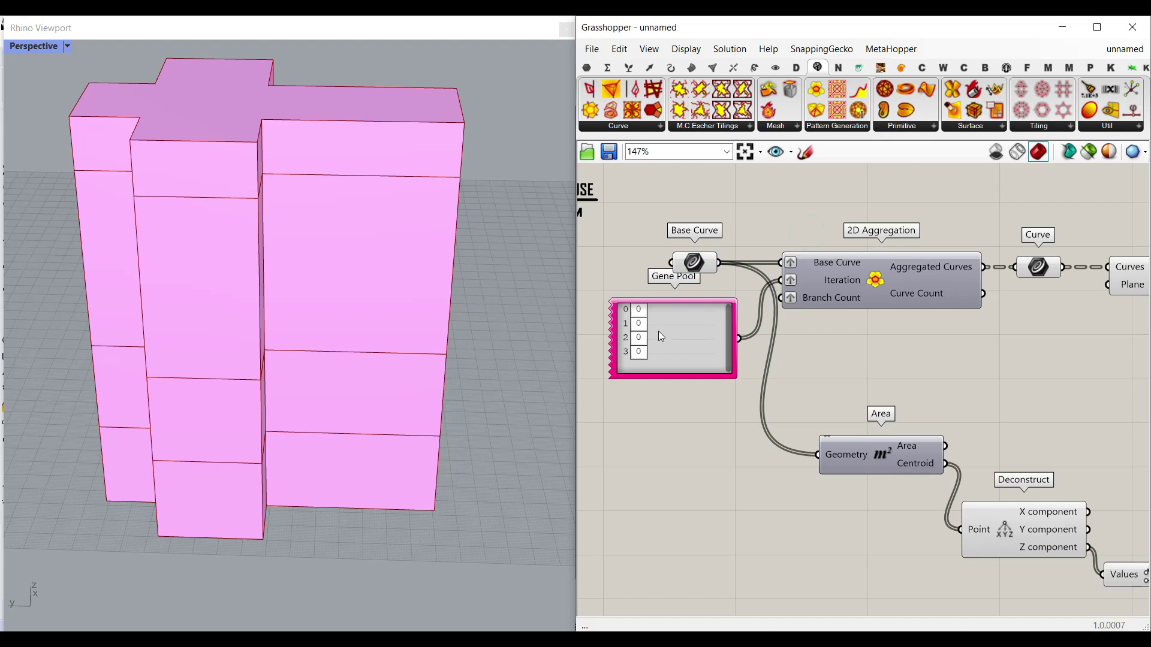
Set the four Gene Pool iteration values to 7, 4, 3 and 2 and inspect the aggregated floors.
{"action": "left_click_drag", "start_coordinate": [640, 317], "coordinate": [693, 310]}
{"action": "right_click_drag", "start_coordinate": [282, 354], "coordinate": [295, 430]}
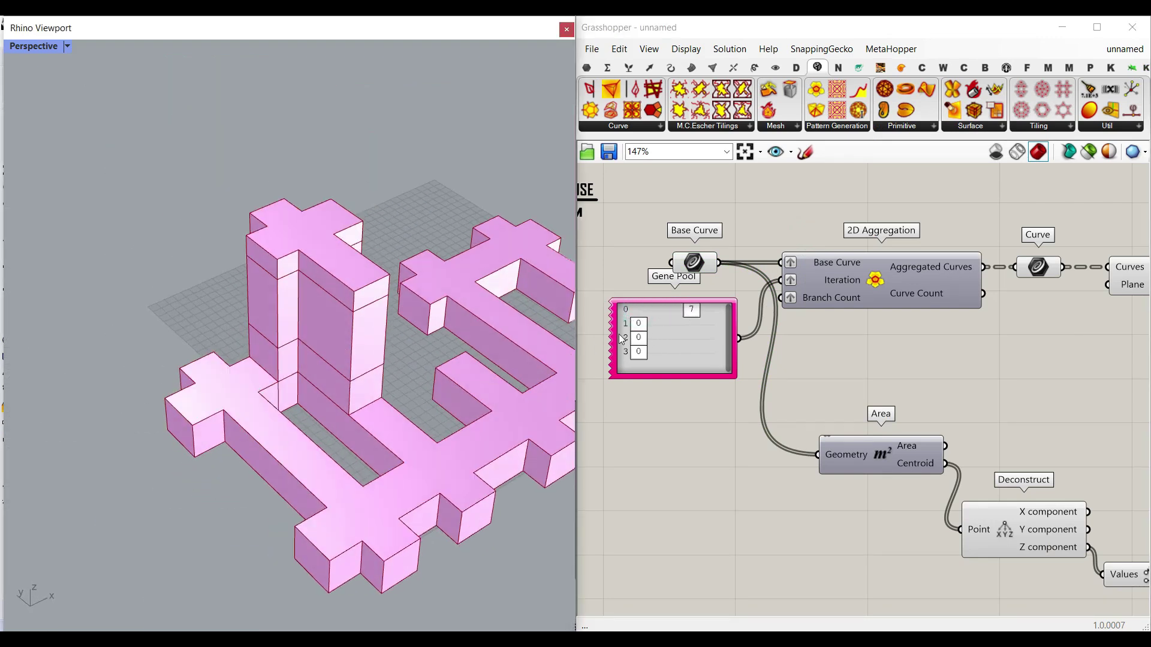
{"action": "left_click_drag", "start_coordinate": [641, 327], "coordinate": [669, 355]}
{"action": "right_click_drag", "start_coordinate": [444, 374], "coordinate": [293, 360]}
{"action": "scroll", "coordinate": [354, 334], "scroll_direction": "down", "scroll_amount": 5}
{"action": "scroll", "coordinate": [286, 375], "scroll_direction": "up", "scroll_amount": 3}
{"action": "left_click_drag", "start_coordinate": [668, 357], "coordinate": [655, 353]}
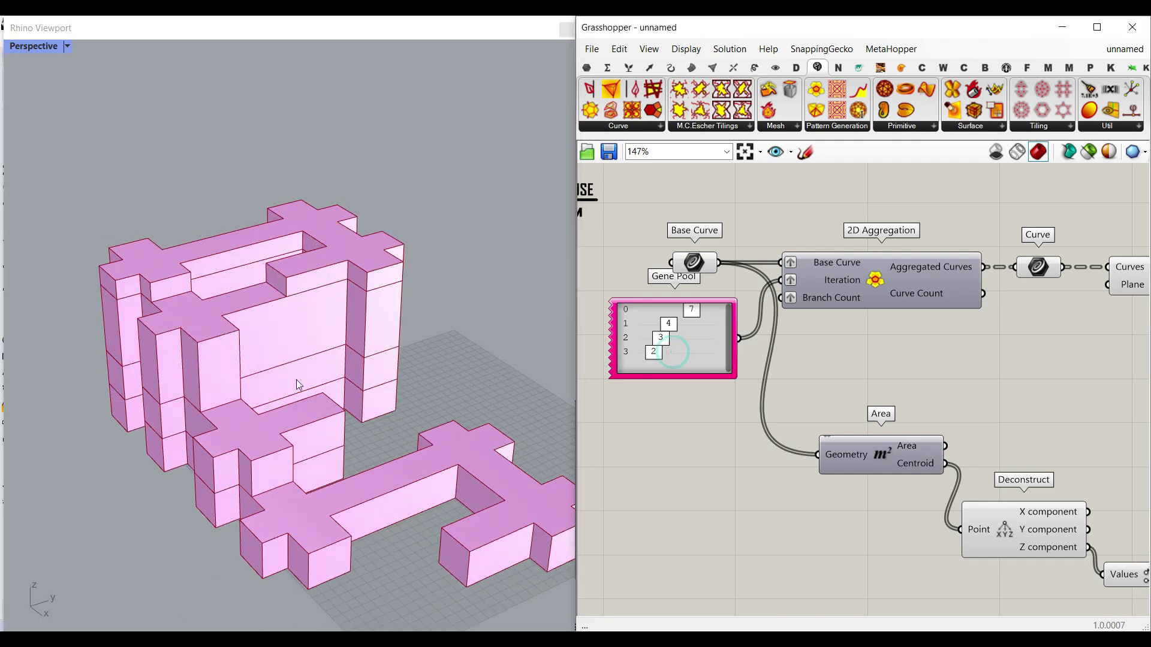
{"action": "right_click_drag", "start_coordinate": [290, 385], "coordinate": [379, 432]}
{"action": "scroll", "coordinate": [349, 388], "scroll_direction": "down", "scroll_amount": 3}
{"action": "scroll", "coordinate": [331, 438], "scroll_direction": "up", "scroll_amount": 4}
Set the Last floor height slider to 43.00 and check the top level of the massing.
{"action": "right_click_drag", "start_coordinate": [892, 271], "coordinate": [854, 287]}
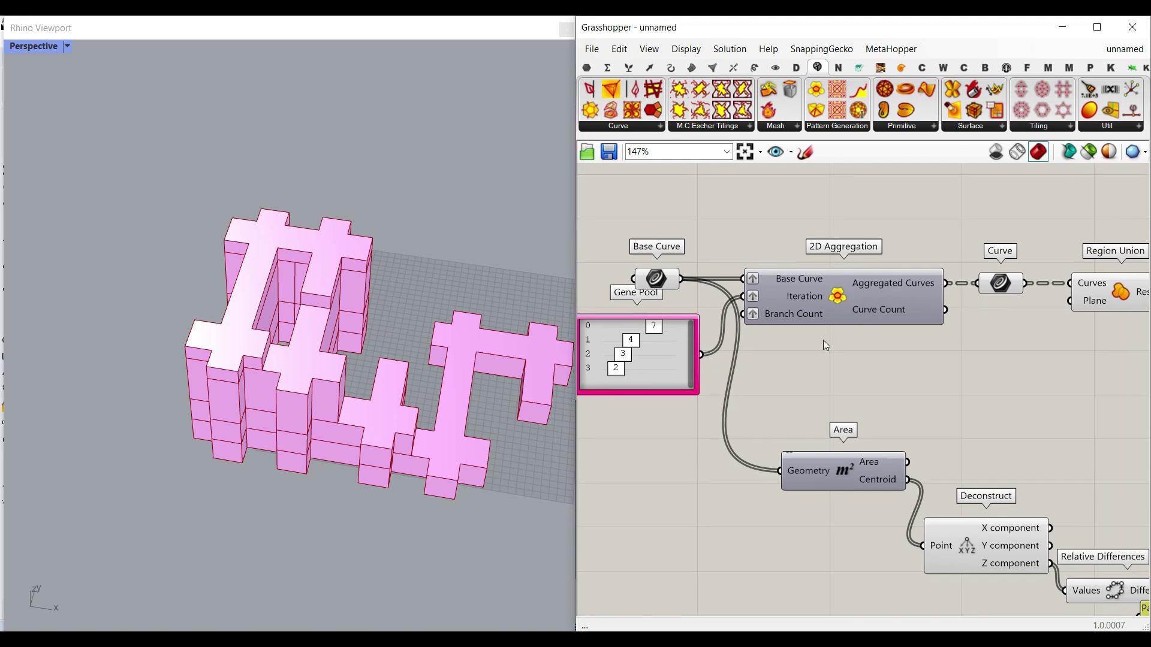
{"action": "scroll", "coordinate": [815, 348], "scroll_direction": "down", "scroll_amount": 4}
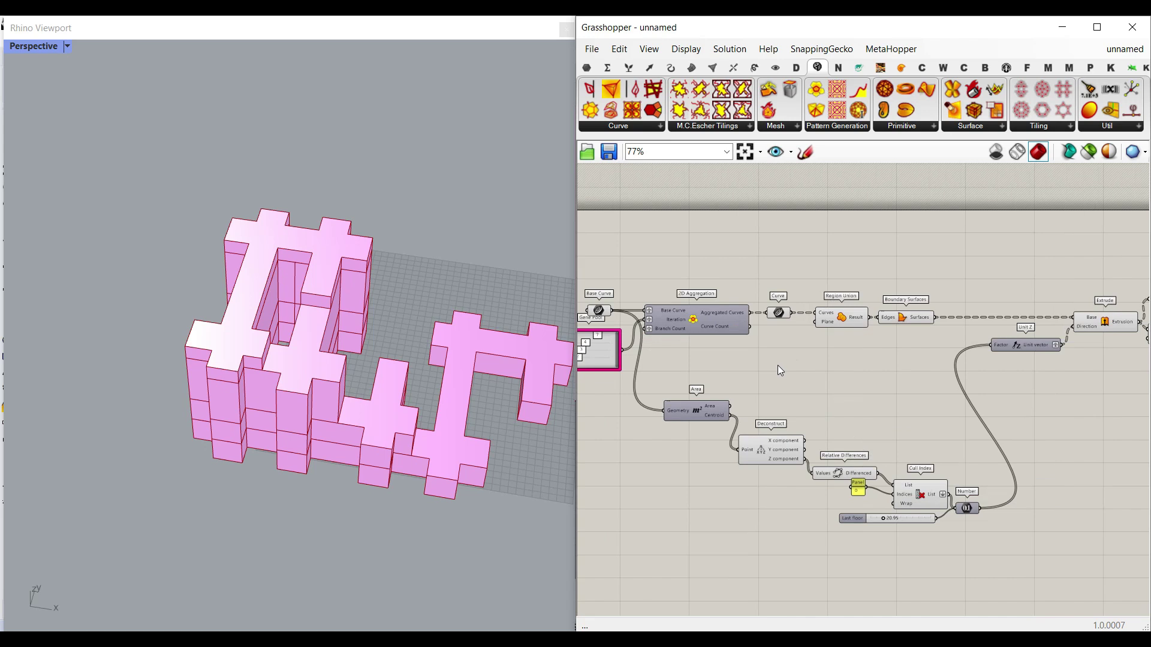
{"action": "right_click_drag", "start_coordinate": [870, 468], "coordinate": [798, 334]}
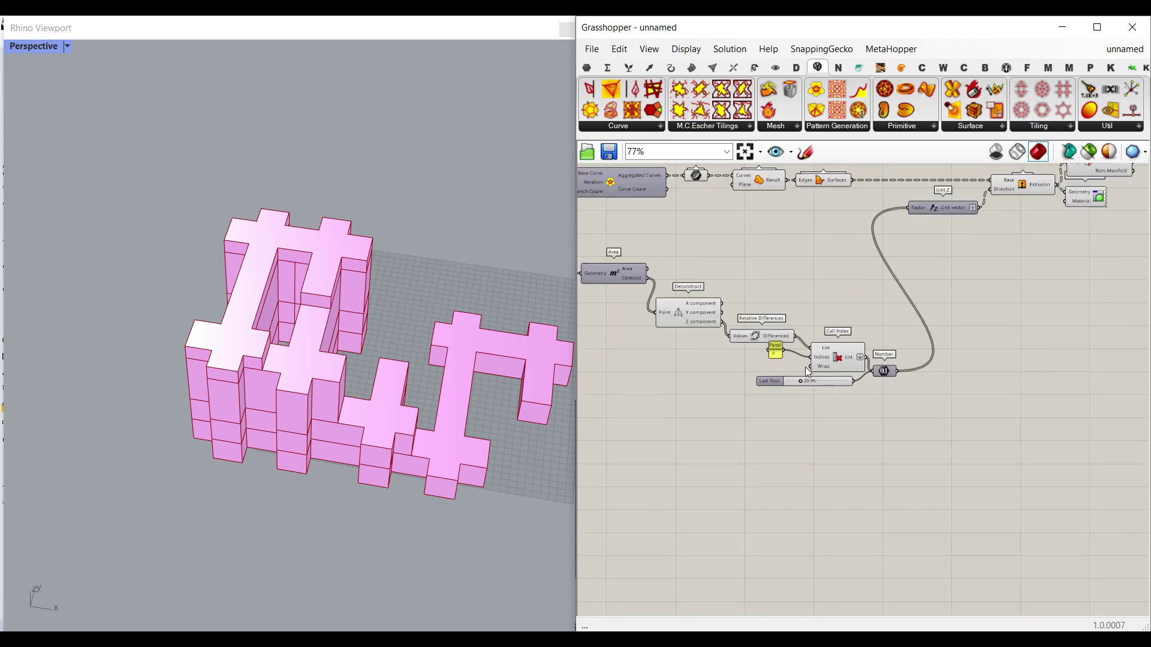
{"action": "scroll", "coordinate": [800, 377], "scroll_direction": "up", "scroll_amount": 5}
{"action": "left_click_drag", "start_coordinate": [805, 391], "coordinate": [866, 393]}
{"action": "right_click_drag", "start_coordinate": [275, 360], "coordinate": [245, 256]}
{"action": "scroll", "coordinate": [244, 256], "scroll_direction": "up", "scroll_amount": 4}
{"action": "mouse_move", "coordinate": [850, 390]}
{"action": "left_mouse_down"}
{"action": "mouse_move", "coordinate": [876, 396]}
{"action": "mouse_move", "coordinate": [860, 396]}
{"action": "left_mouse_up"}
{"action": "right_click_drag", "start_coordinate": [384, 312], "coordinate": [204, 353]}
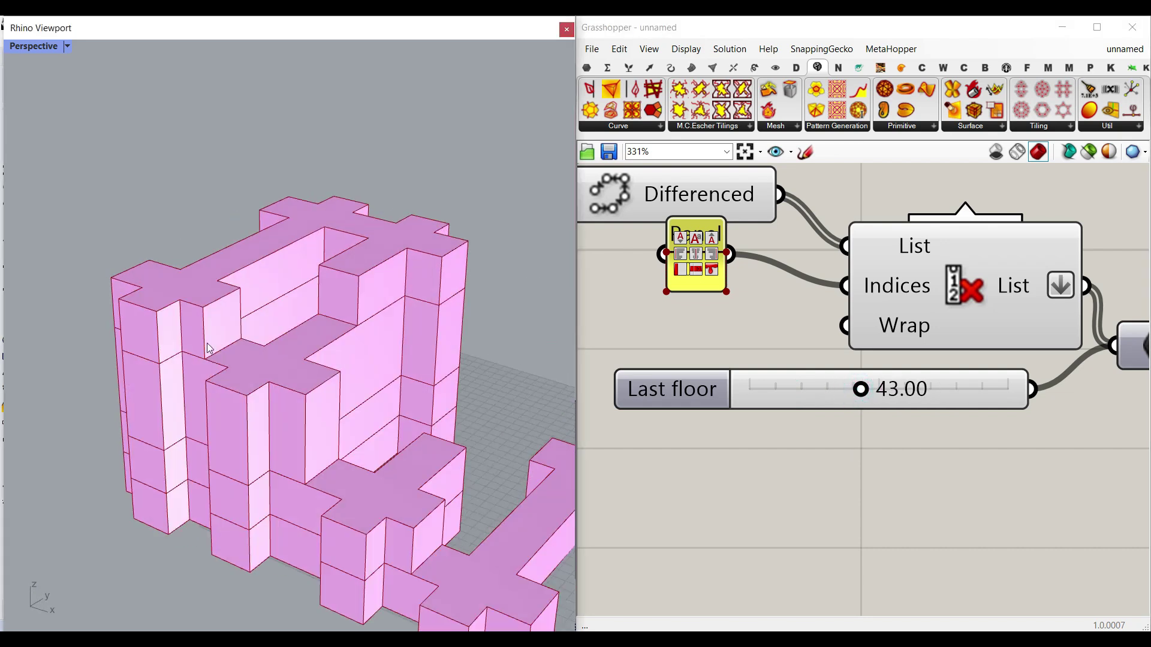
Examine the final part of the definition after the extrusion and view the massing from several angles.
{"action": "scroll", "coordinate": [204, 353], "scroll_direction": "down", "scroll_amount": 5}
{"action": "right_click_drag", "start_coordinate": [832, 340], "coordinate": [772, 332]}
{"action": "scroll", "coordinate": [772, 332], "scroll_direction": "down", "scroll_amount": 5}
{"action": "right_click_drag", "start_coordinate": [990, 276], "coordinate": [801, 405]}
{"action": "scroll", "coordinate": [800, 406], "scroll_direction": "down", "scroll_amount": 3}
{"action": "right_click_drag", "start_coordinate": [925, 243], "coordinate": [851, 300]}
{"action": "scroll", "coordinate": [851, 299], "scroll_direction": "up", "scroll_amount": 4}
{"action": "right_click", "coordinate": [797, 322]}
{"action": "left_click", "coordinate": [823, 336]}
{"action": "left_click", "coordinate": [829, 470]}
{"action": "right_click_drag", "start_coordinate": [180, 420], "coordinate": [398, 347]}
{"action": "scroll", "coordinate": [344, 360], "scroll_direction": "up", "scroll_amount": 7}
{"action": "scroll", "coordinate": [368, 360], "scroll_direction": "down", "scroll_amount": 5}
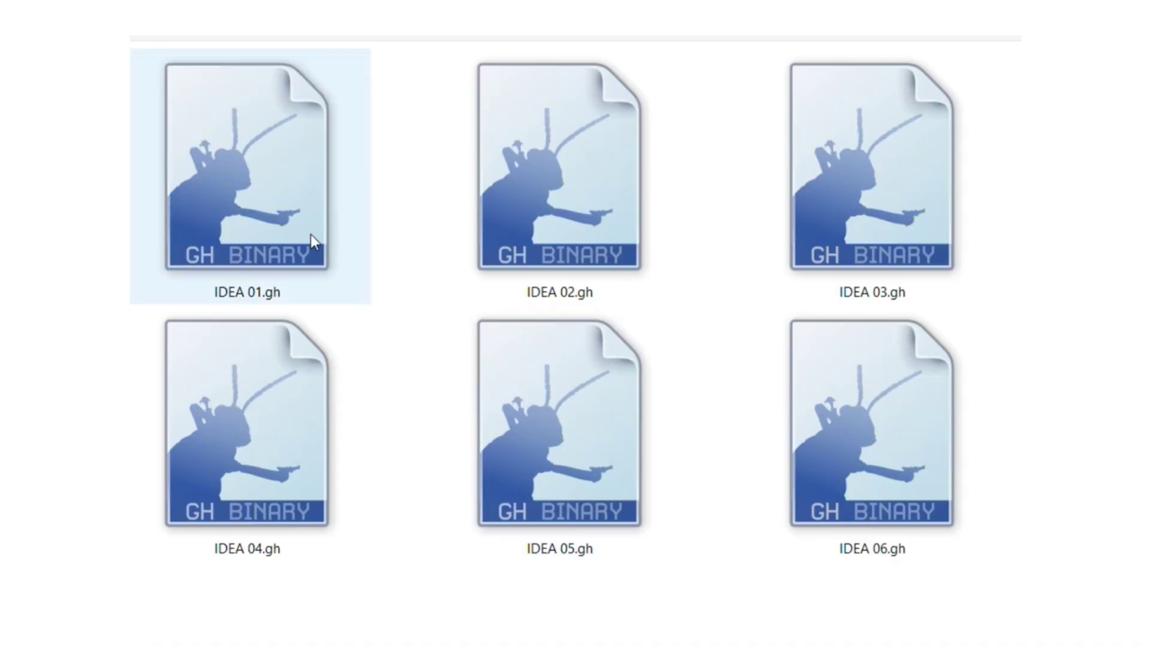
Browse the example definition files IDEA 01.gh to IDEA 06.gh in the folder.
{"action": "left_click", "coordinate": [311, 234]}
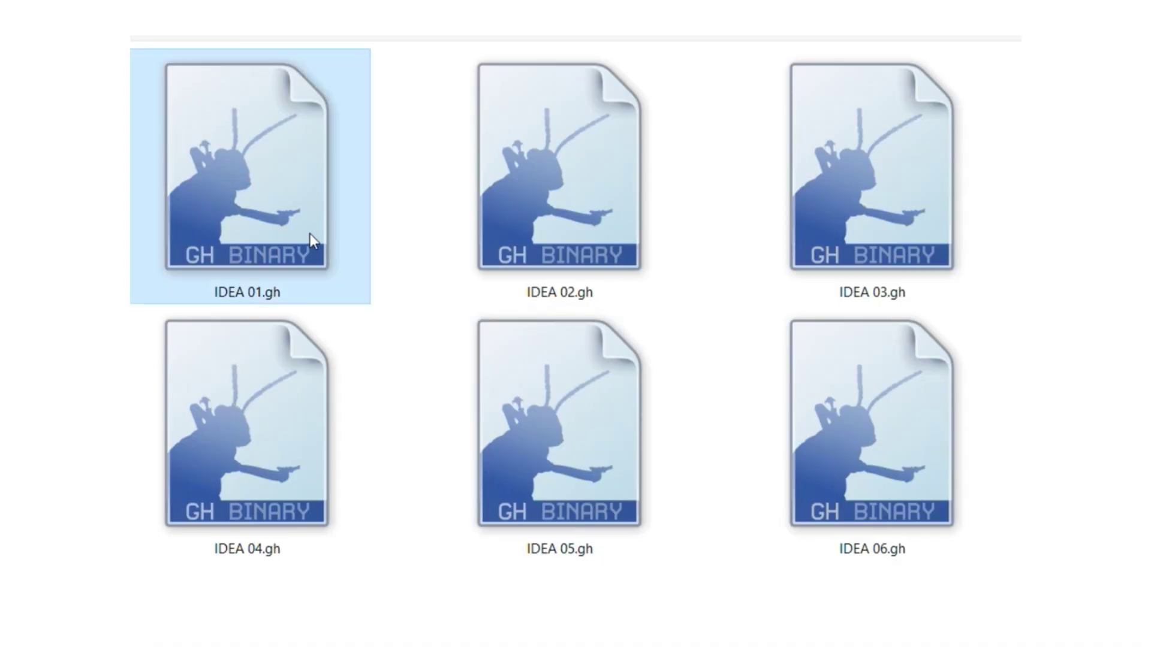
{"action": "left_click", "coordinate": [524, 244]}
{"action": "left_click", "coordinate": [890, 244]}
{"action": "left_click", "coordinate": [901, 469]}
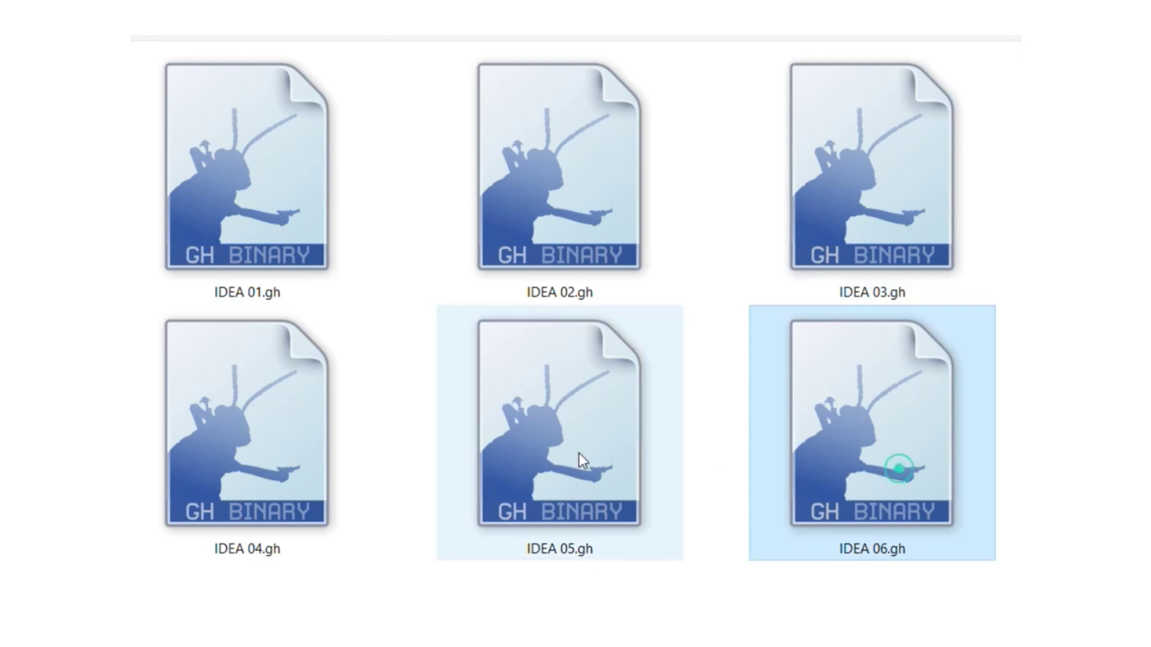
{"action": "left_click", "coordinate": [578, 456]}
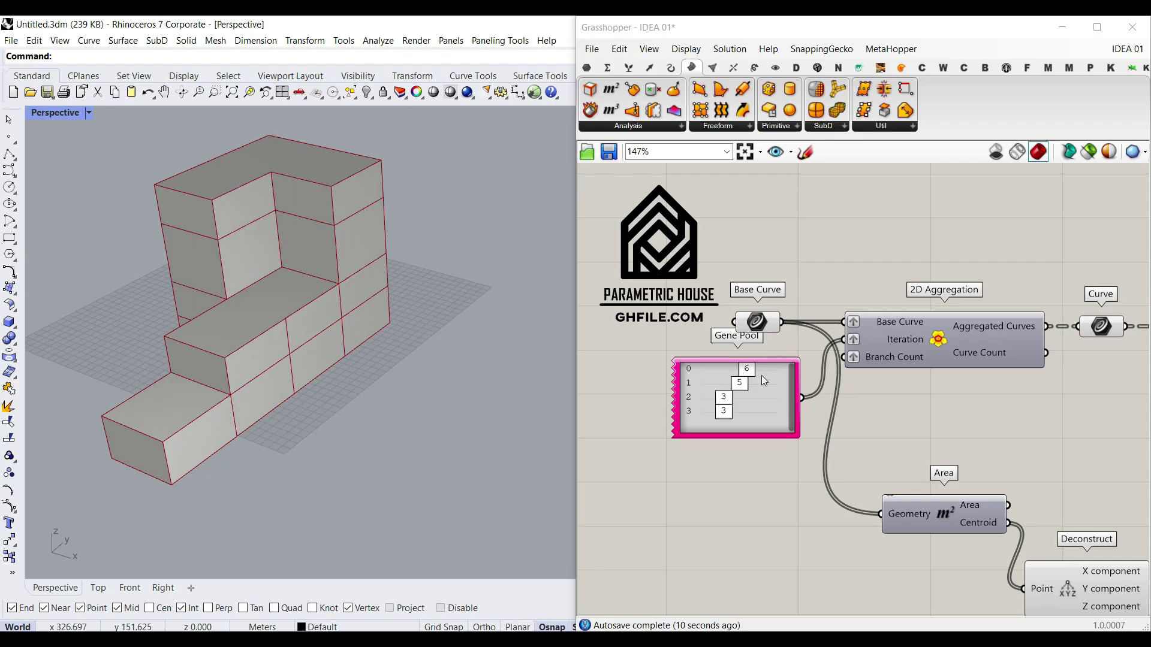
Vary the Gene Pool iteration values in the IDEA 01, IDEA 02 and IDEA 03 definitions to explore different massings.
{"action": "left_click_drag", "start_coordinate": [753, 369], "coordinate": [727, 406]}
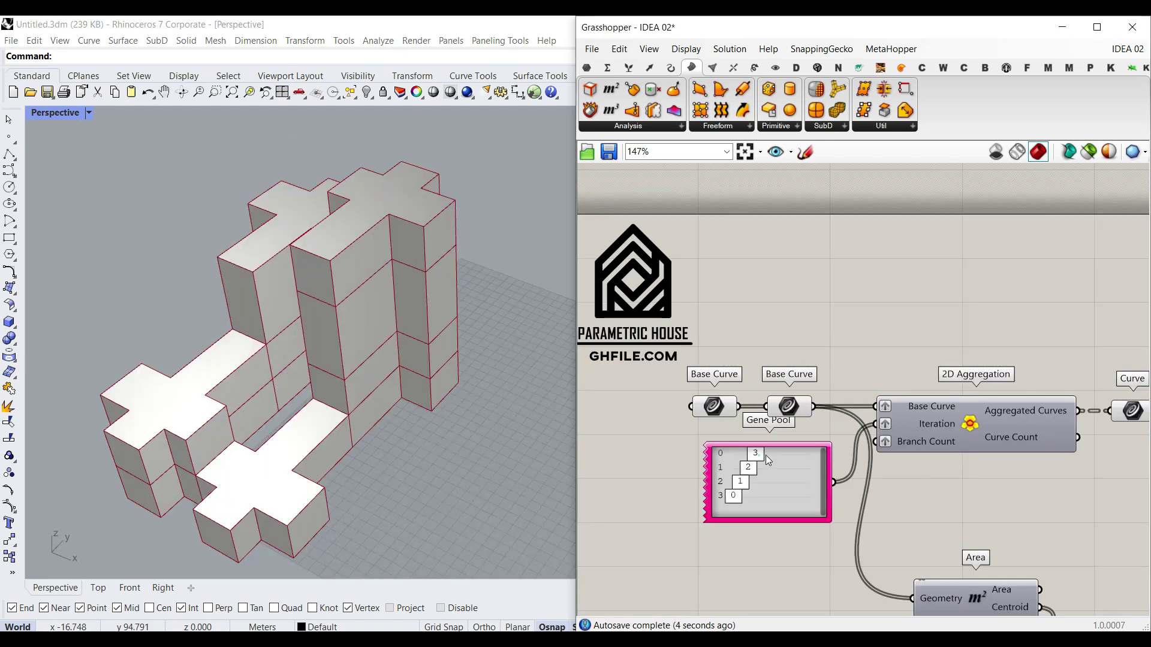
{"action": "left_click_drag", "start_coordinate": [761, 457], "coordinate": [743, 487]}
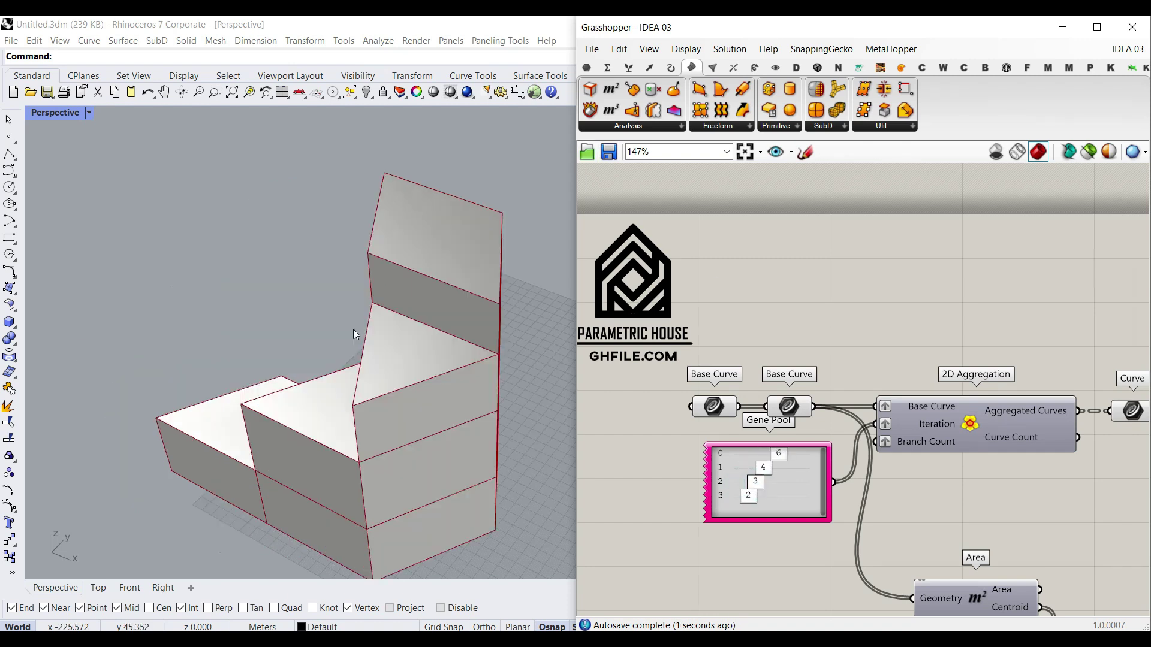
{"action": "right_click_drag", "start_coordinate": [356, 336], "coordinate": [397, 462]}
{"action": "scroll", "coordinate": [398, 462], "scroll_direction": "up", "scroll_amount": 2}
{"action": "left_click_drag", "start_coordinate": [779, 455], "coordinate": [760, 502]}
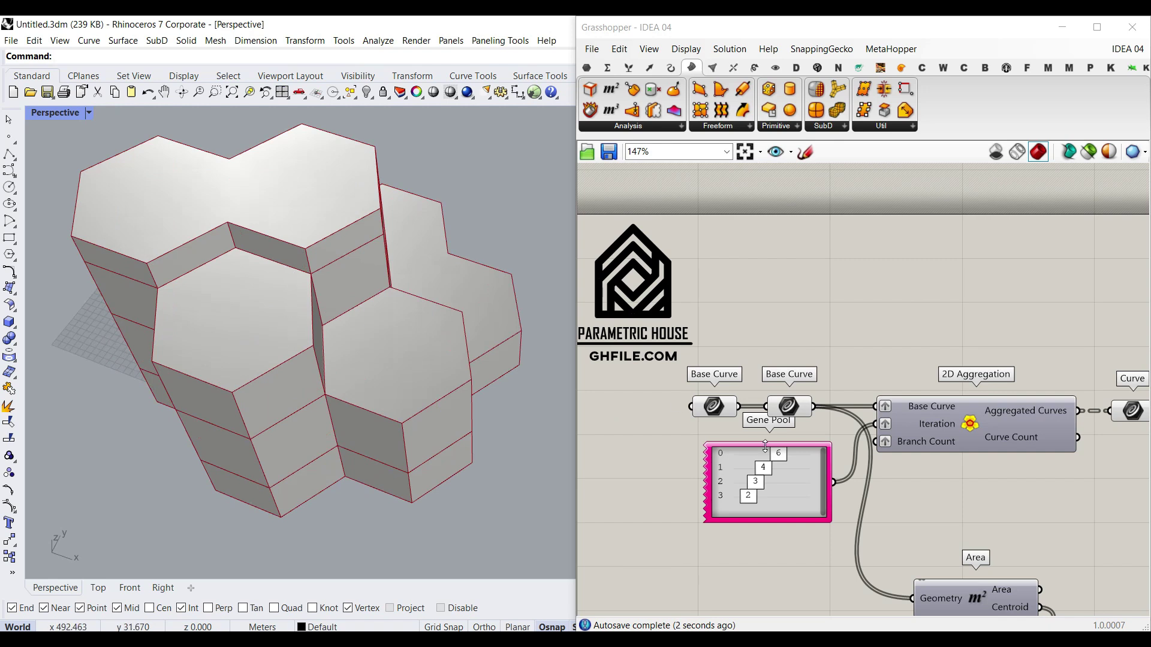
Vary the Gene Pool iterations in IDEA 04, ending at 6, 4, 3 and 2, and inspect the hexagonal massing.
{"action": "mouse_move", "coordinate": [773, 457]}
{"action": "left_mouse_down"}
{"action": "mouse_move", "coordinate": [763, 454]}
{"action": "mouse_move", "coordinate": [782, 451]}
{"action": "left_mouse_up"}
{"action": "right_click_drag", "start_coordinate": [419, 450], "coordinate": [264, 385]}
{"action": "scroll", "coordinate": [264, 385], "scroll_direction": "down", "scroll_amount": 5}
{"action": "right_click_drag", "start_coordinate": [440, 275], "coordinate": [425, 318]}
{"action": "scroll", "coordinate": [426, 319], "scroll_direction": "up", "scroll_amount": 4}
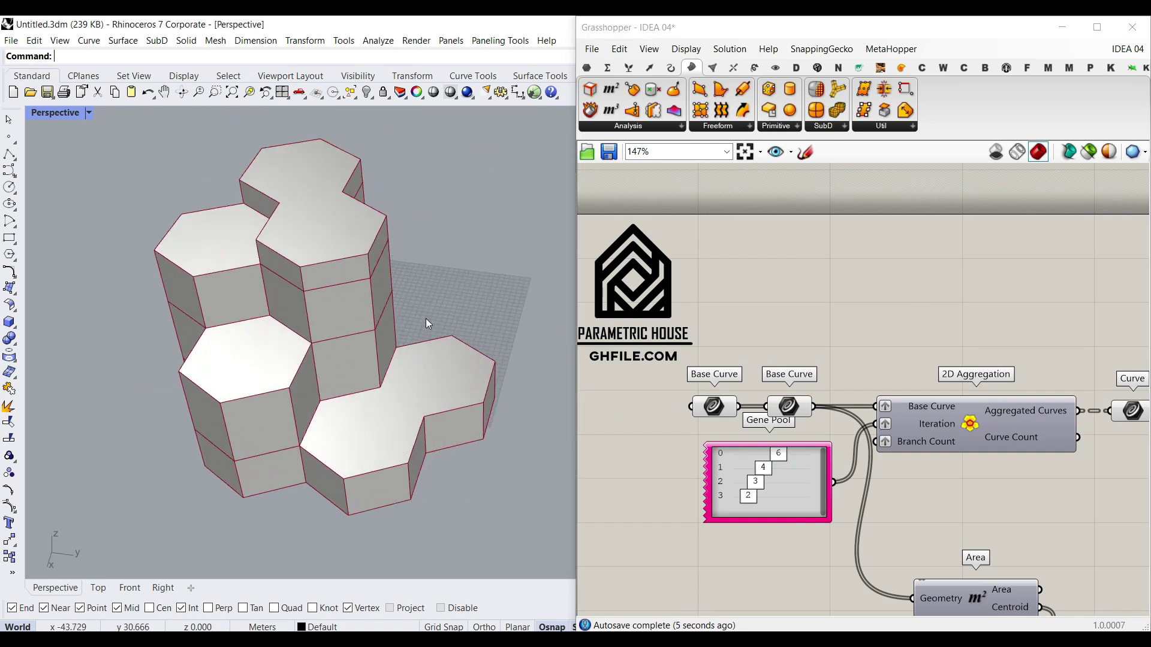
{"action": "right_click_drag", "start_coordinate": [322, 437], "coordinate": [231, 378]}
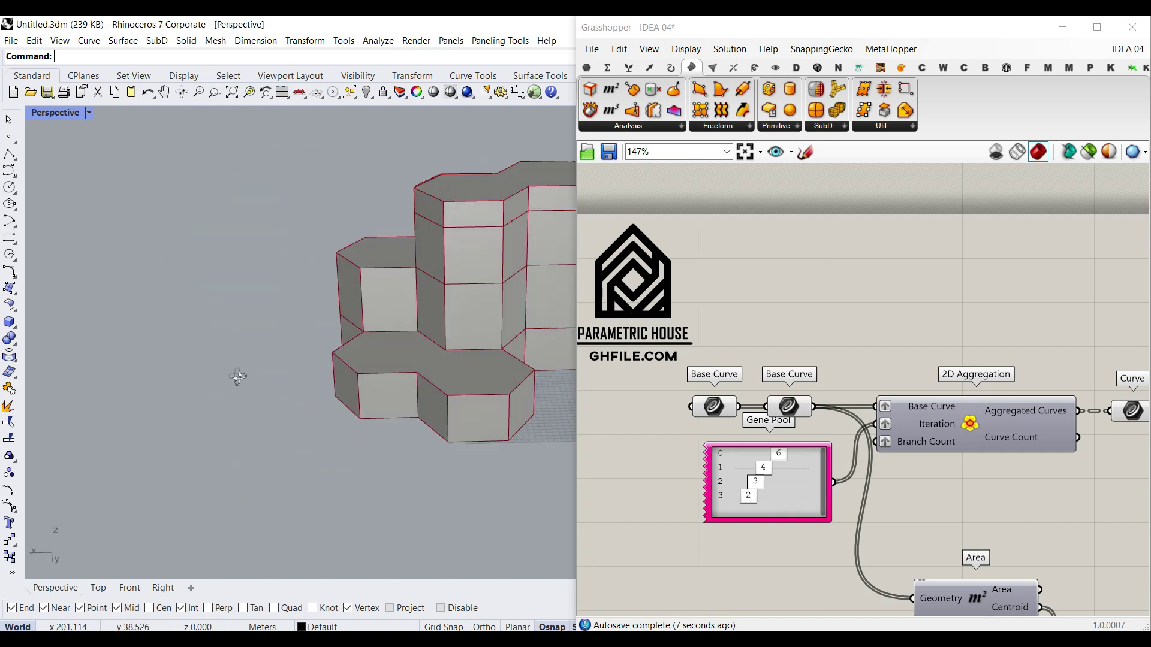
{"action": "scroll", "coordinate": [231, 378], "scroll_direction": "down", "scroll_amount": 3}
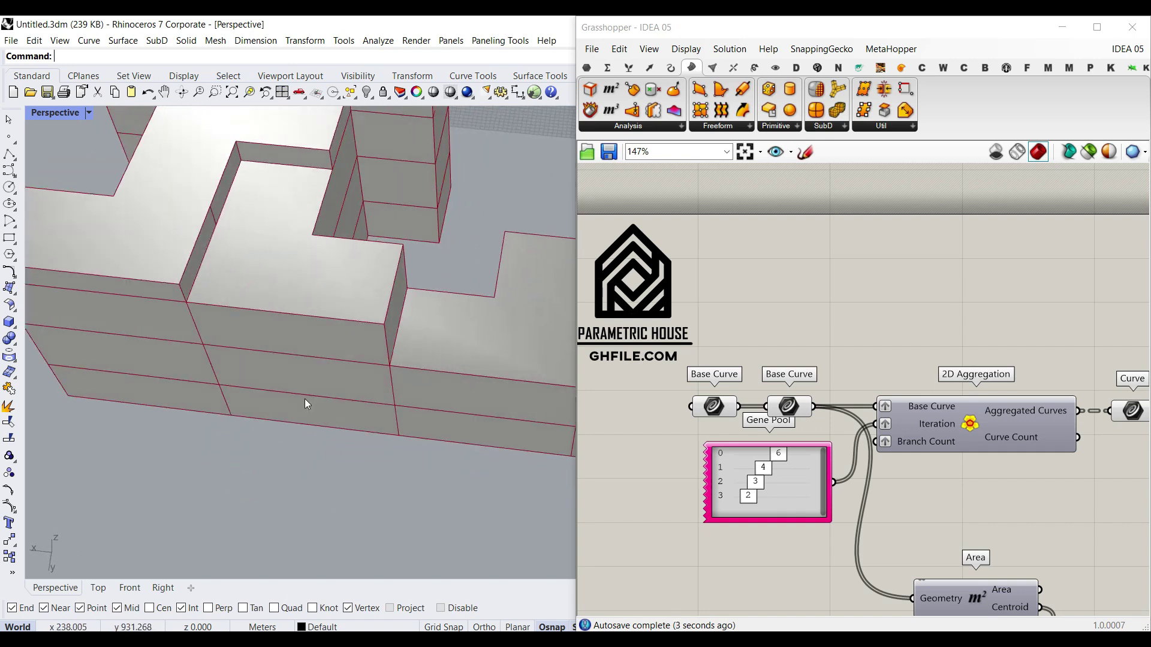
Set the Gene Pool iterations in IDEA 05 to 2, 2, 1 and 0 and inspect the resulting massing.
{"action": "scroll", "coordinate": [304, 398], "scroll_direction": "down", "scroll_amount": 5}
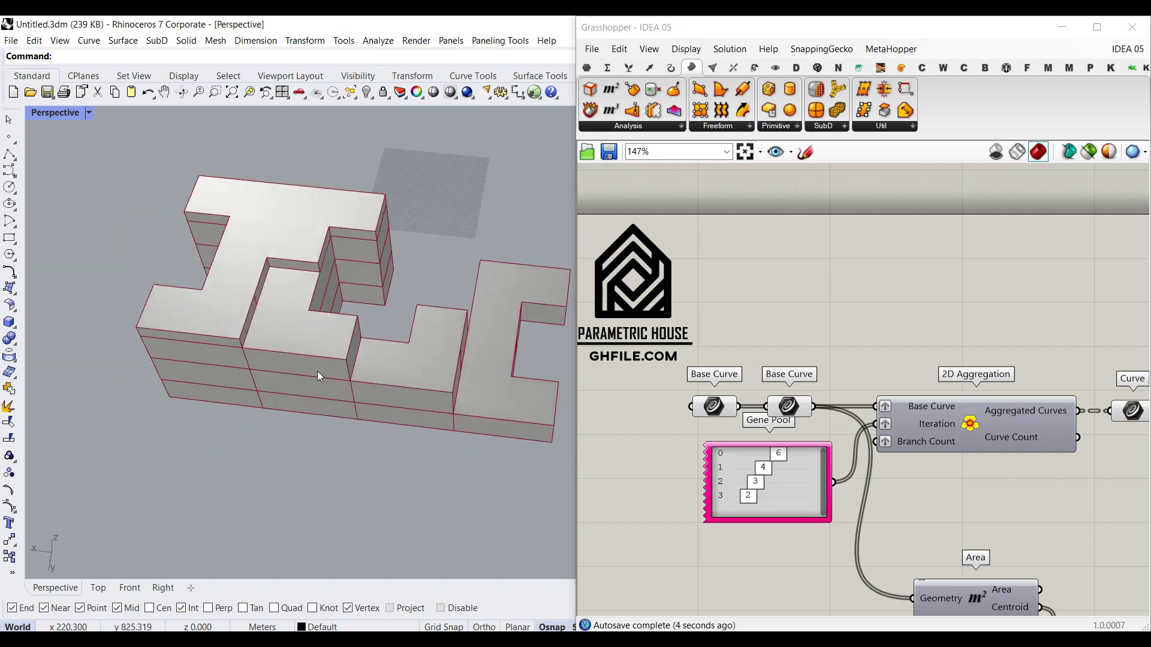
{"action": "left_click_drag", "start_coordinate": [778, 454], "coordinate": [736, 497]}
{"action": "right_click_drag", "start_coordinate": [323, 443], "coordinate": [334, 358]}
{"action": "scroll", "coordinate": [235, 420], "scroll_direction": "up", "scroll_amount": 6}
{"action": "scroll", "coordinate": [303, 353], "scroll_direction": "down", "scroll_amount": 6}
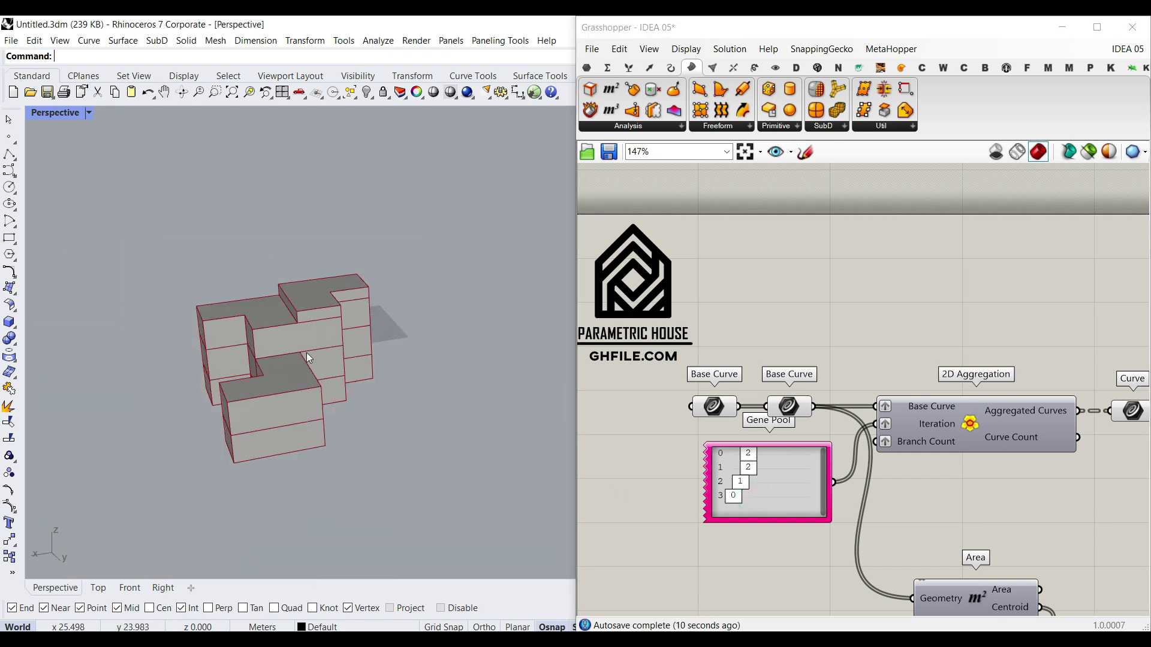
{"action": "scroll", "coordinate": [251, 428], "scroll_direction": "up", "scroll_amount": 3}
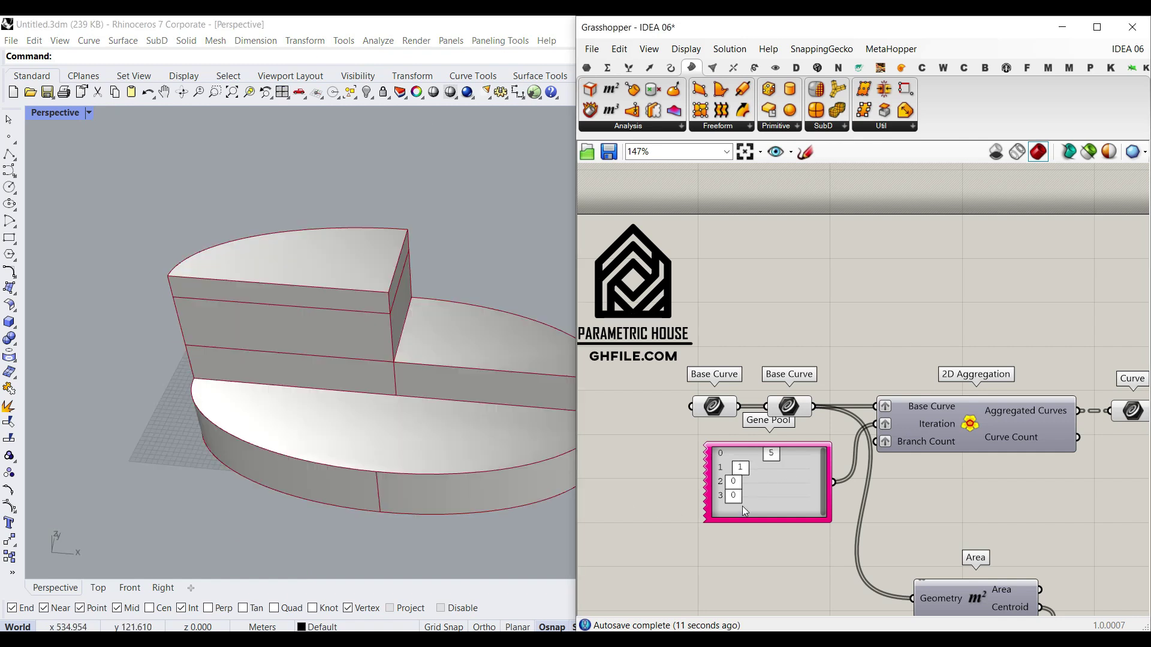
Adjust the Gene Pool iterations in IDEA 06 and inspect the curved massing from several angles.
{"action": "scroll", "coordinate": [354, 396], "scroll_direction": "down", "scroll_amount": 3}
{"action": "scroll", "coordinate": [354, 396], "scroll_direction": "up", "scroll_amount": 5}
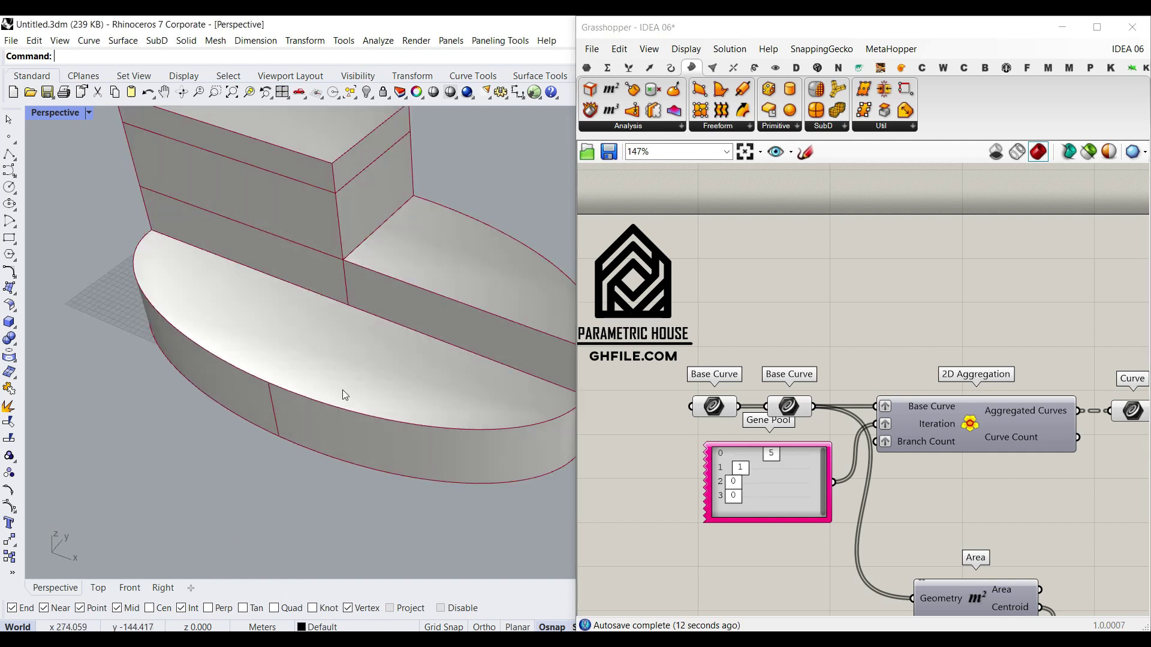
{"action": "mouse_move", "coordinate": [744, 473]}
{"action": "left_mouse_down"}
{"action": "mouse_move", "coordinate": [734, 501]}
{"action": "mouse_move", "coordinate": [745, 479]}
{"action": "left_mouse_up"}
{"action": "scroll", "coordinate": [337, 354], "scroll_direction": "down", "scroll_amount": 4}
{"action": "right_click_drag", "start_coordinate": [341, 383], "coordinate": [252, 384]}
{"action": "scroll", "coordinate": [280, 254], "scroll_direction": "up", "scroll_amount": 4}
{"action": "right_click_drag", "start_coordinate": [282, 258], "coordinate": [347, 375]}
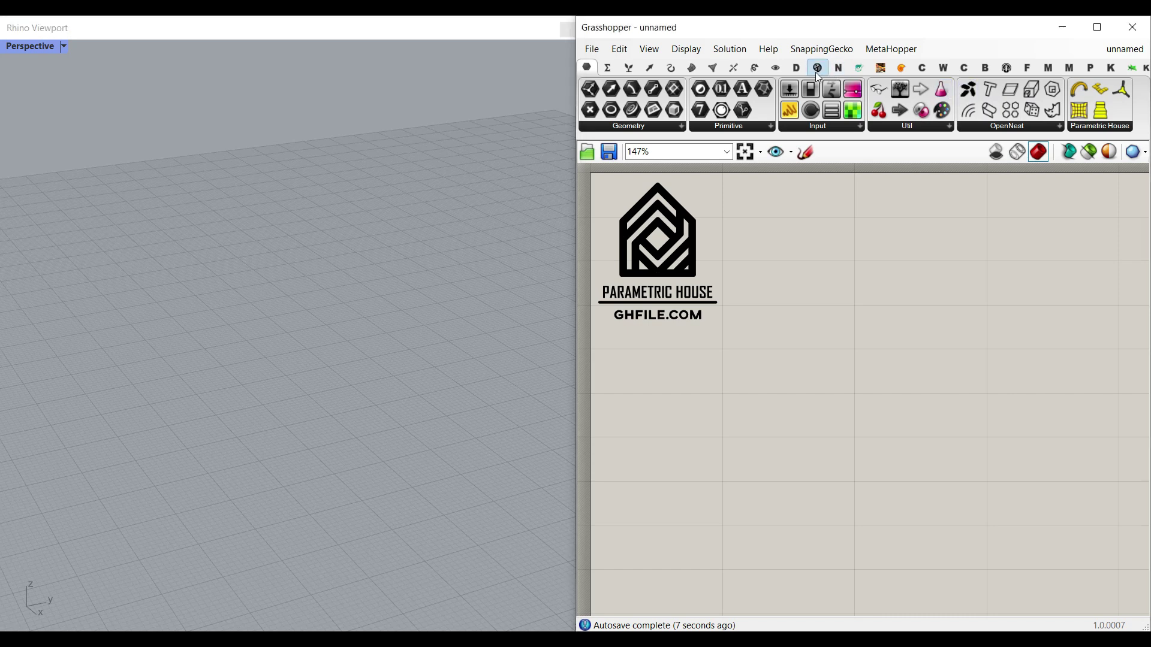
Place a 2D Aggregation component from the Pattern Generation category on the empty canvas.
{"action": "left_click", "coordinate": [817, 68]}
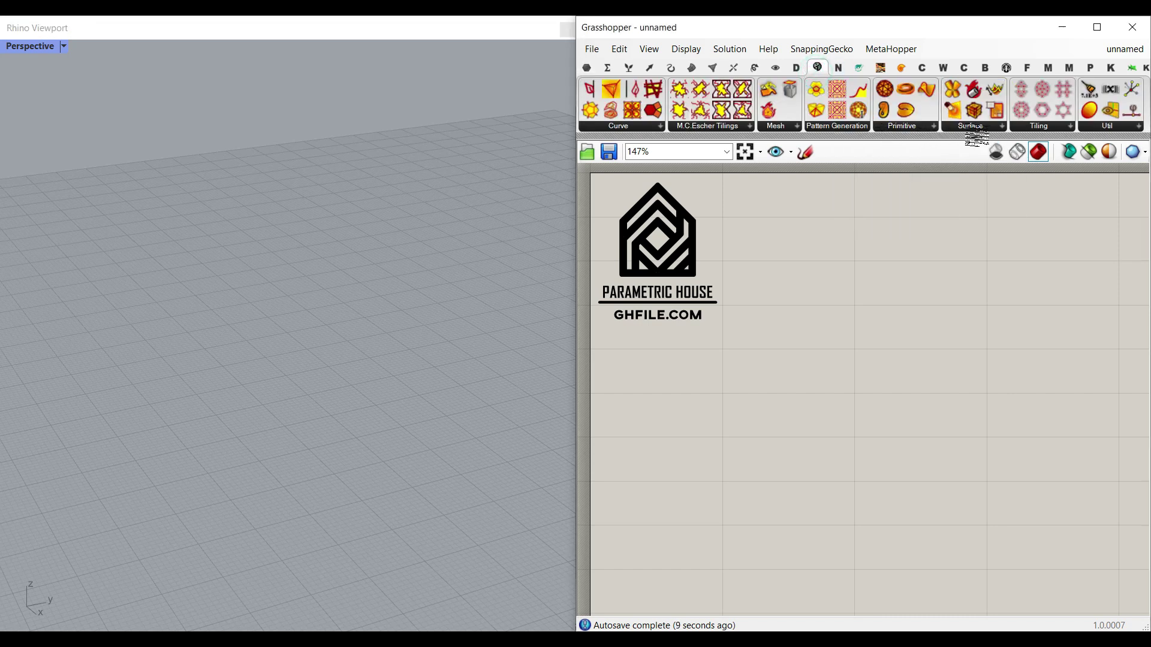
{"action": "left_click", "coordinate": [848, 126]}
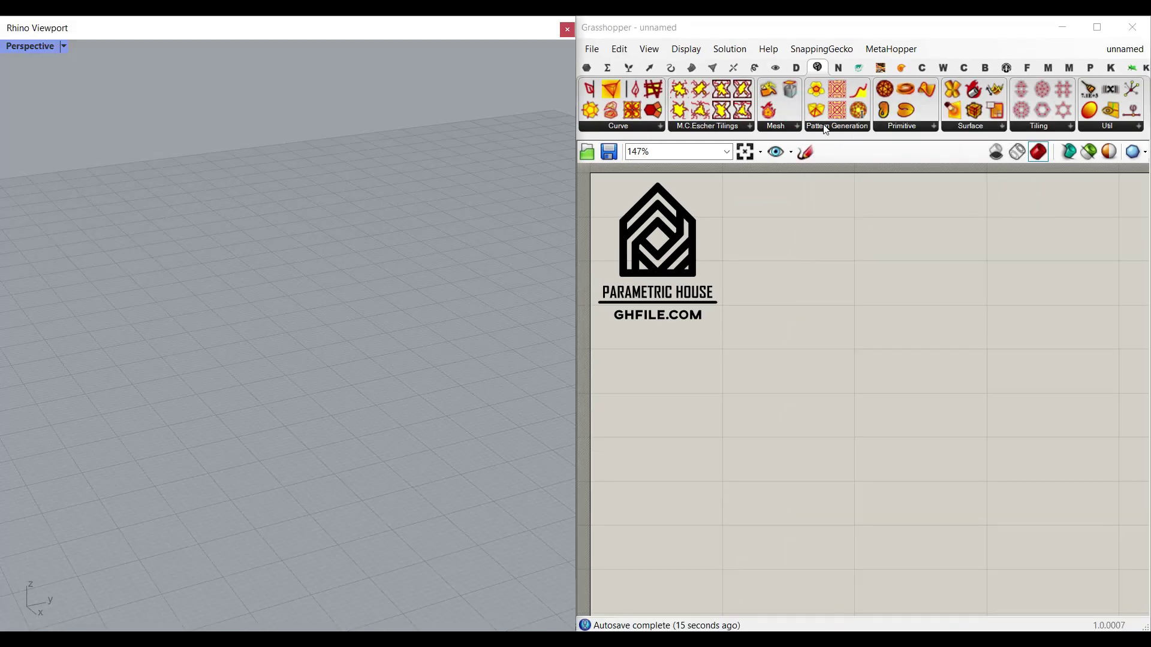
{"action": "left_click", "coordinate": [824, 127]}
{"action": "left_click", "coordinate": [850, 122]}
{"action": "left_click", "coordinate": [969, 394]}
{"action": "right_click_drag", "start_coordinate": [946, 417], "coordinate": [843, 465]}
{"action": "scroll", "coordinate": [826, 441], "scroll_direction": "up", "scroll_amount": 3}
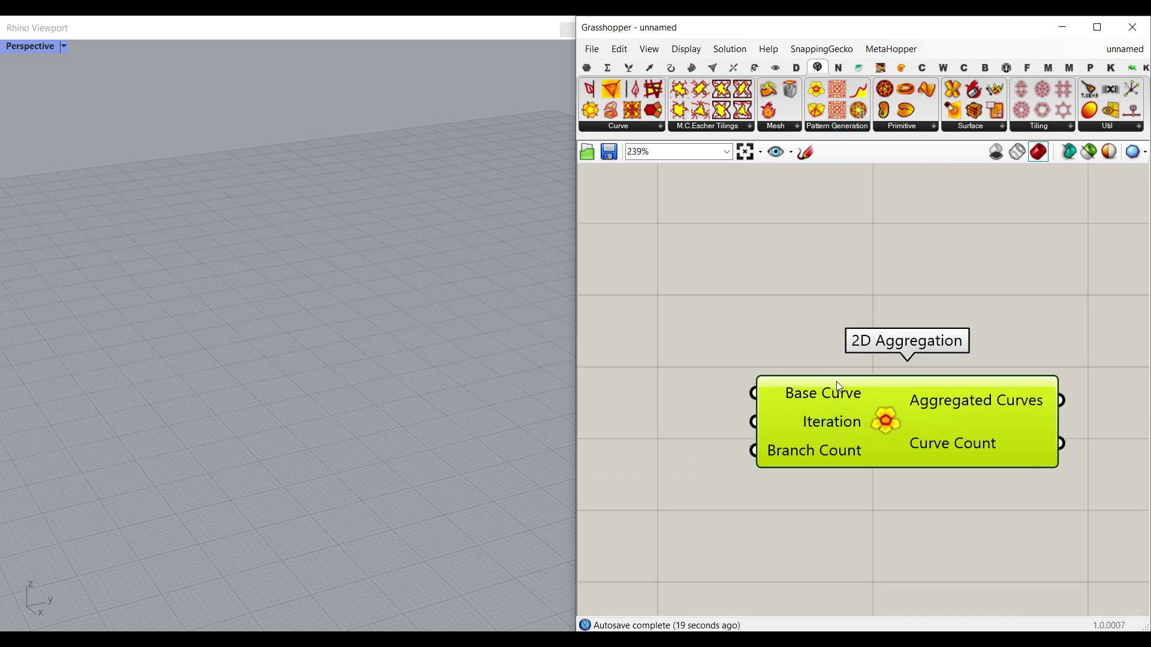
Make the Rhino drawing tools accessible beside the viewport and draw a rectangle on the ground plane.
{"action": "scroll", "coordinate": [373, 375], "scroll_direction": "down", "scroll_amount": 5}
{"action": "right_click_drag", "start_coordinate": [389, 375], "coordinate": [402, 316]}
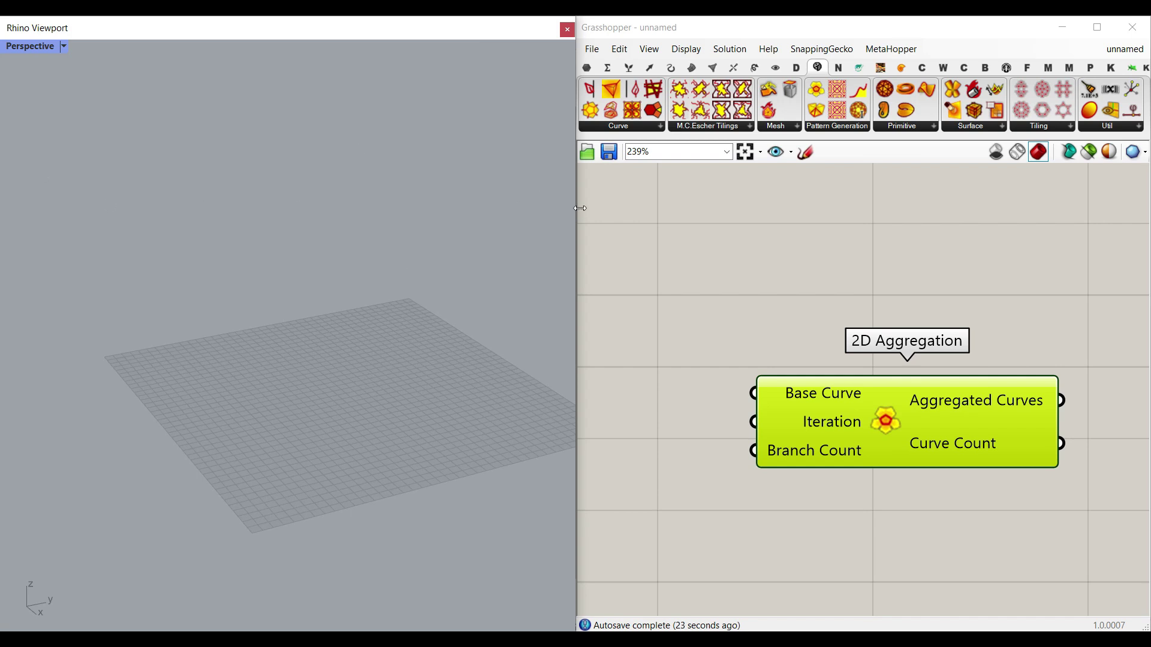
{"action": "left_click_drag", "start_coordinate": [577, 207], "coordinate": [550, 208]}
{"action": "left_click_drag", "start_coordinate": [469, 29], "coordinate": [496, 33]}
{"action": "left_click", "coordinate": [9, 238]}
{"action": "scroll", "coordinate": [275, 347], "scroll_direction": "up", "scroll_amount": 3}
{"action": "left_click", "coordinate": [302, 359]}
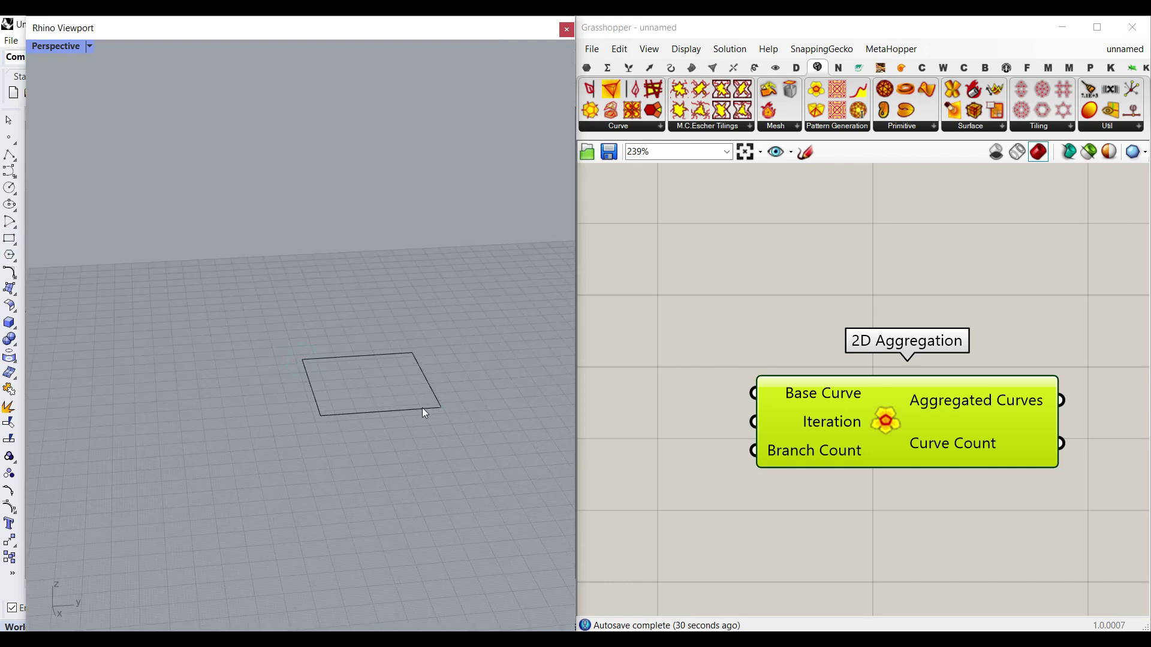
{"action": "left_click", "coordinate": [415, 413]}
Copy the rectangle vertically twice to make three stacked floor outlines.
{"action": "right_click_drag", "start_coordinate": [397, 416], "coordinate": [370, 372]}
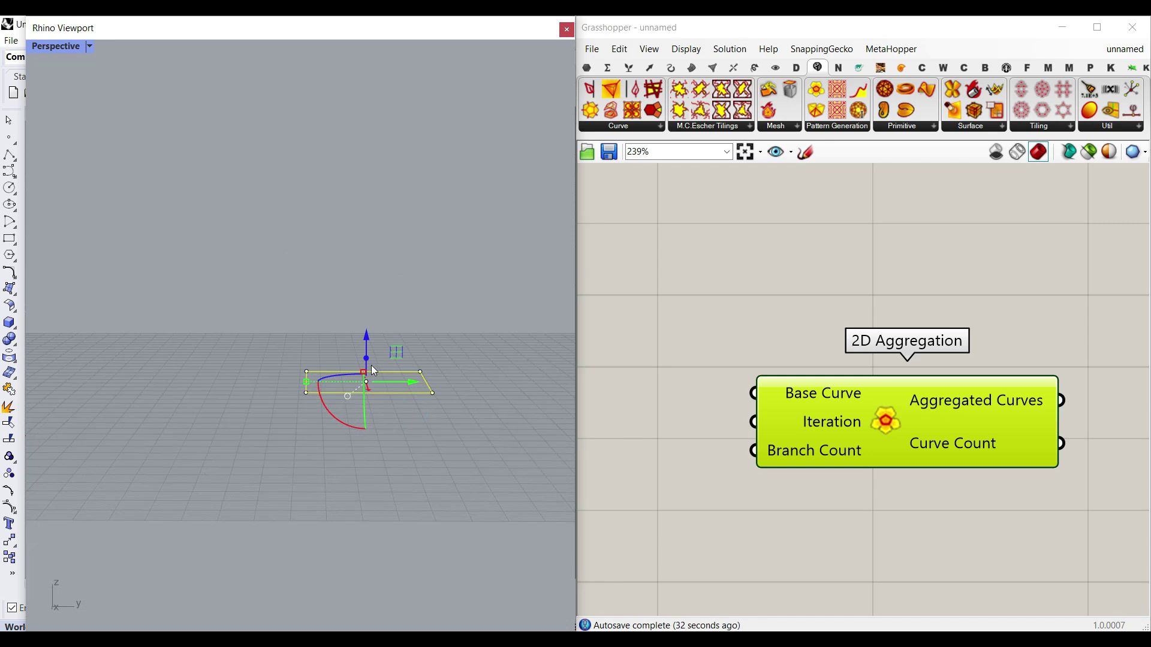
{"action": "left_click_drag", "start_coordinate": [366, 348], "coordinate": [372, 260], "text": "alt"}
{"action": "left_click", "coordinate": [414, 233]}
{"action": "right_click_drag", "start_coordinate": [354, 318], "coordinate": [299, 351]}
{"action": "scroll", "coordinate": [356, 347], "scroll_direction": "up", "scroll_amount": 6}
Extract the Base Curve input of the 2D Aggregation component as a separate connected curve parameter.
{"action": "right_click_drag", "start_coordinate": [844, 406], "coordinate": [897, 400]}
{"action": "scroll", "coordinate": [896, 401], "scroll_direction": "up", "scroll_amount": 2}
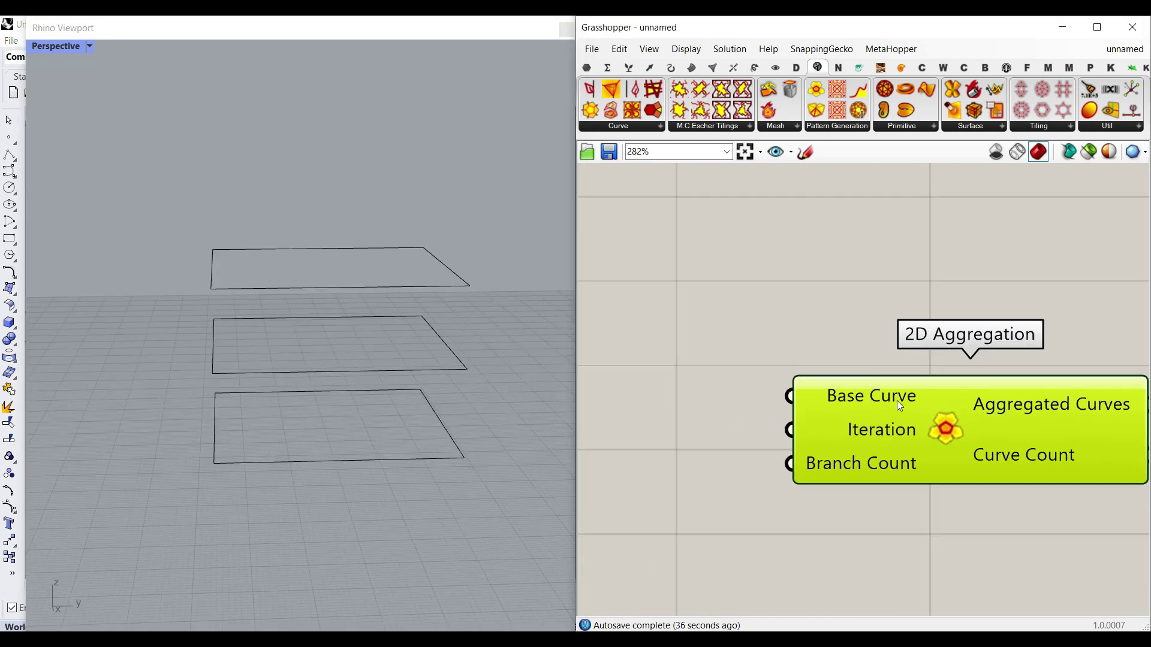
{"action": "right_click", "coordinate": [852, 399]}
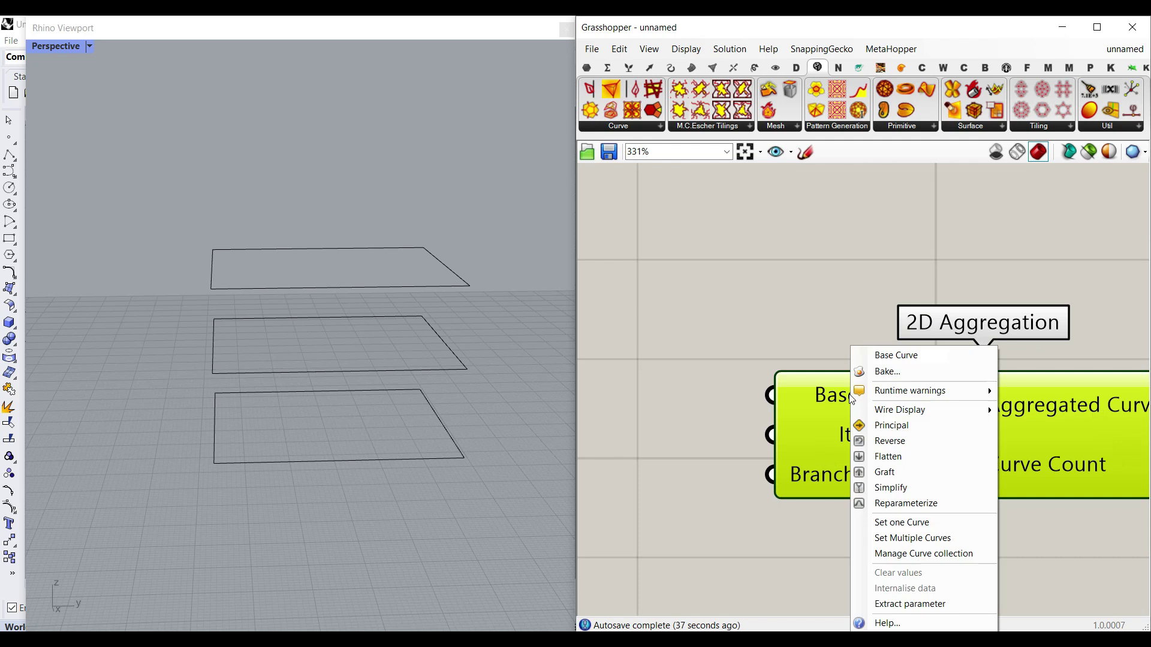
{"action": "left_click", "coordinate": [905, 600]}
{"action": "right_click_drag", "start_coordinate": [661, 382], "coordinate": [740, 412]}
Reference the three stacked rectangles, from lowest to highest, as multiple curves in the Base Curve parameter.
{"action": "right_click", "coordinate": [732, 419]}
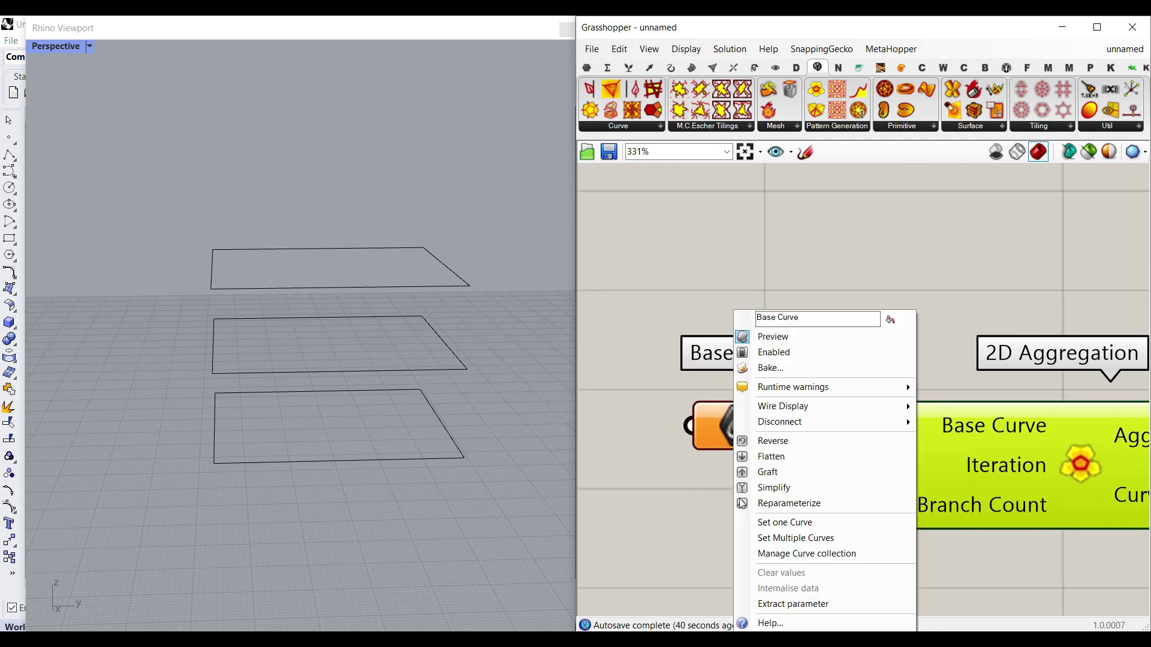
{"action": "left_click", "coordinate": [799, 539]}
{"action": "left_click", "coordinate": [432, 457]}
{"action": "left_click", "coordinate": [410, 373]}
{"action": "left_click", "coordinate": [424, 288]}
{"action": "key", "text": "Return"}
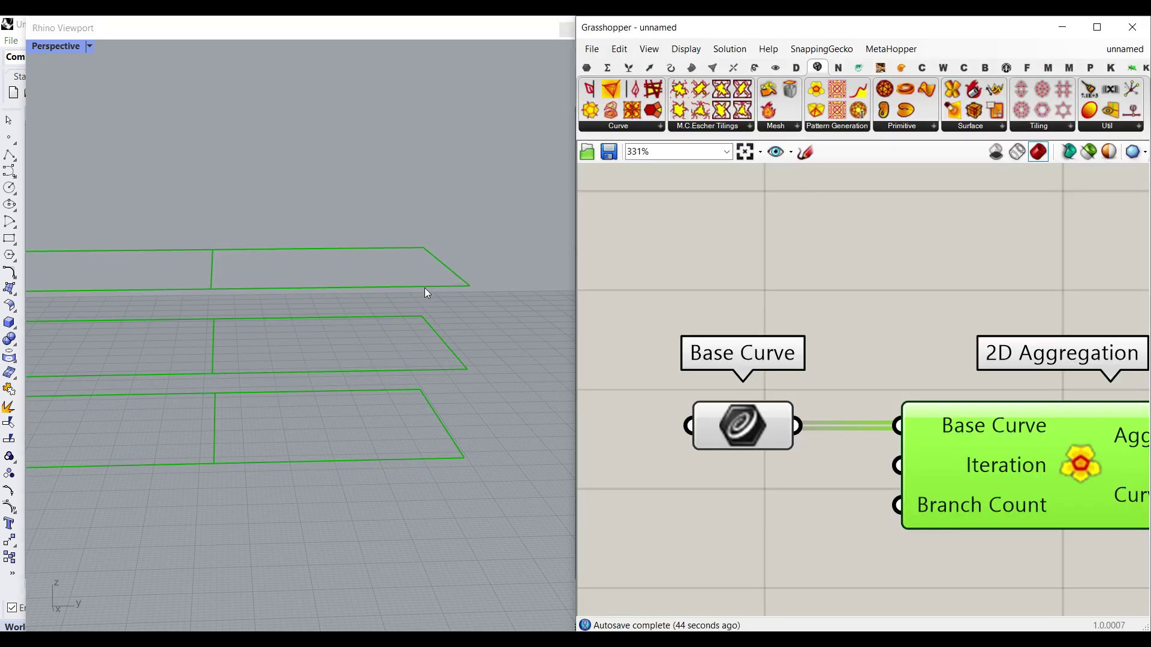
{"action": "left_click", "coordinate": [742, 298]}
{"action": "scroll", "coordinate": [329, 397], "scroll_direction": "down", "scroll_amount": 9}
{"action": "right_click_drag", "start_coordinate": [308, 333], "coordinate": [548, 362]}
{"action": "scroll", "coordinate": [305, 319], "scroll_direction": "up", "scroll_amount": 6}
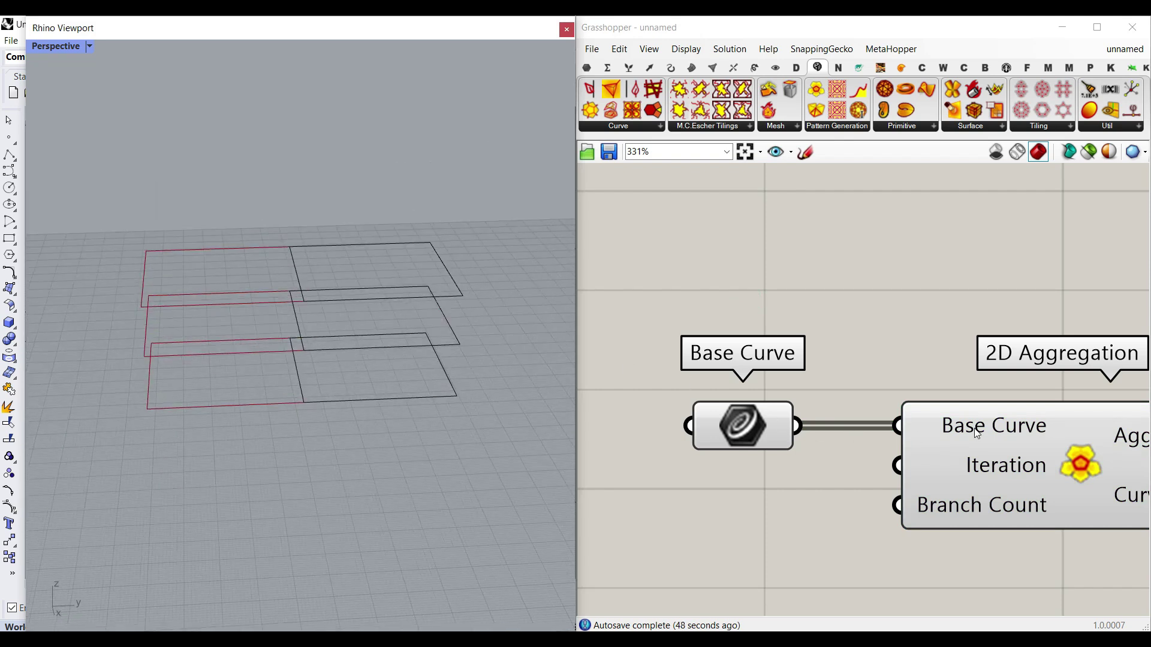
Place a Gene Pool on the canvas below the Base Curve parameter.
{"action": "right_click_drag", "start_coordinate": [1010, 424], "coordinate": [942, 377]}
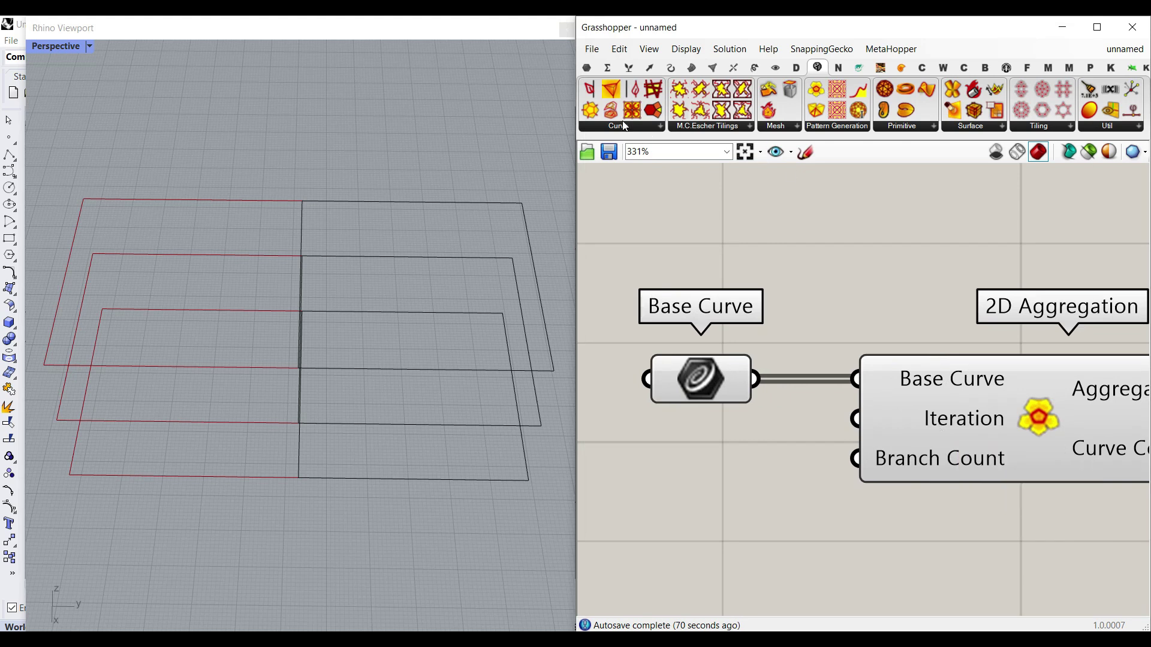
{"action": "right_click_drag", "start_coordinate": [725, 461], "coordinate": [777, 451]}
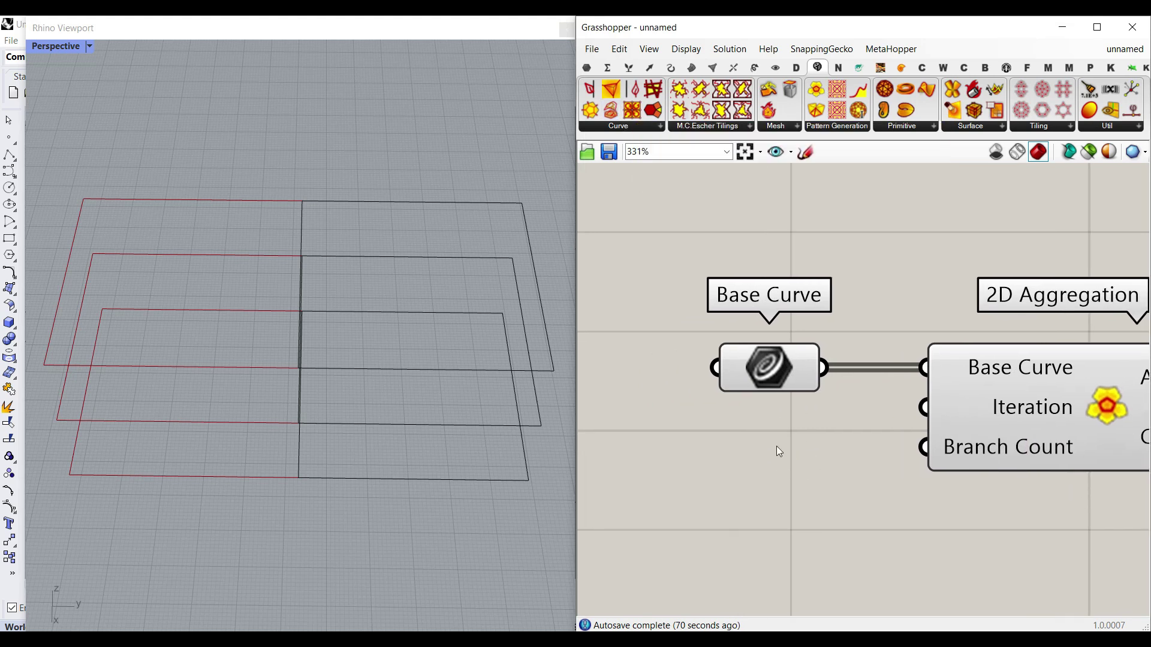
{"action": "left_click", "coordinate": [590, 68]}
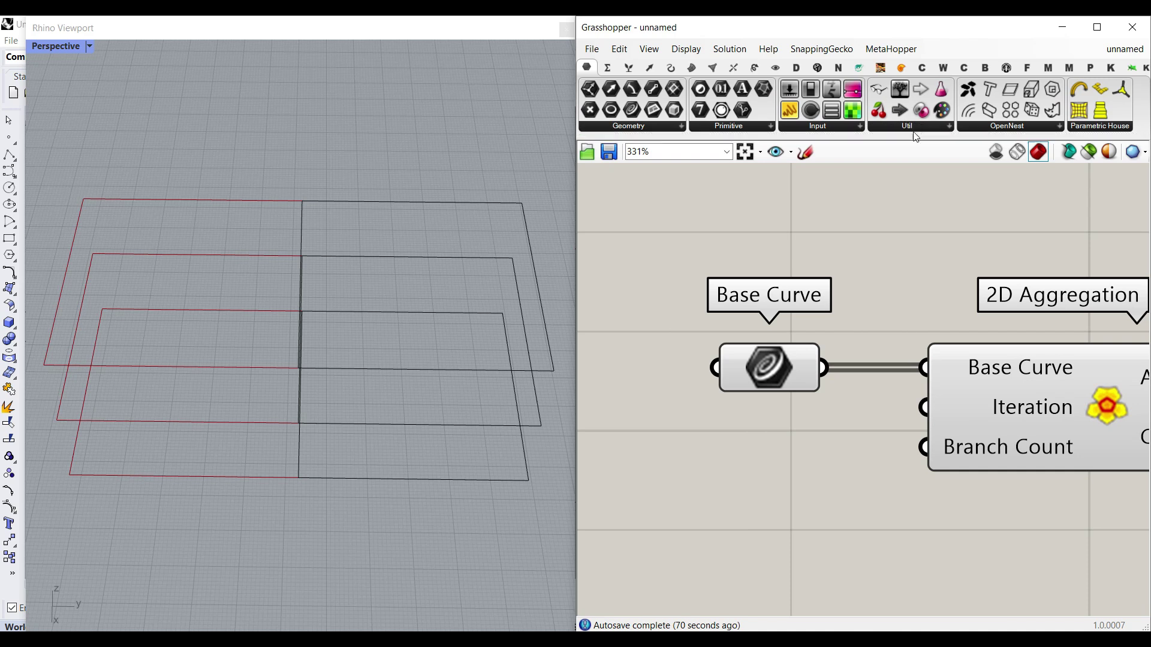
{"action": "left_click", "coordinate": [743, 506]}
{"action": "right_click_drag", "start_coordinate": [778, 517], "coordinate": [859, 468]}
{"action": "left_click_drag", "start_coordinate": [925, 445], "coordinate": [891, 475]}
Configure the Gene Pool with 3 genes, 0 decimals, a minimum of 0 and a maximum of 10.
{"action": "double_click", "coordinate": [891, 475]}
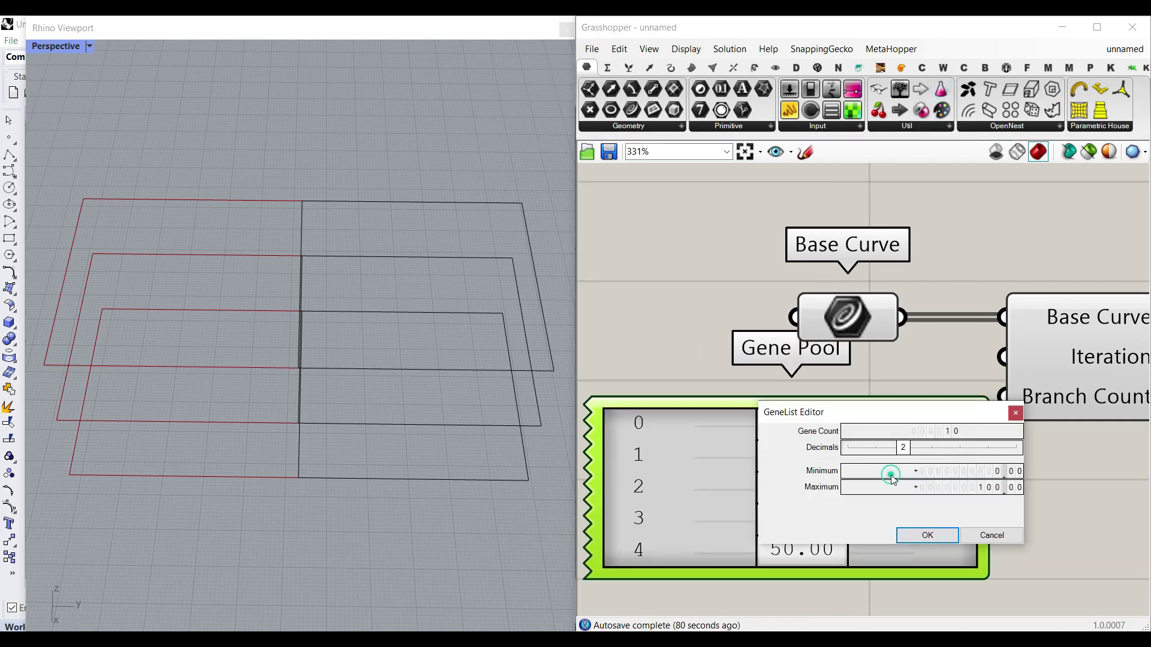
{"action": "double_click", "coordinate": [943, 431]}
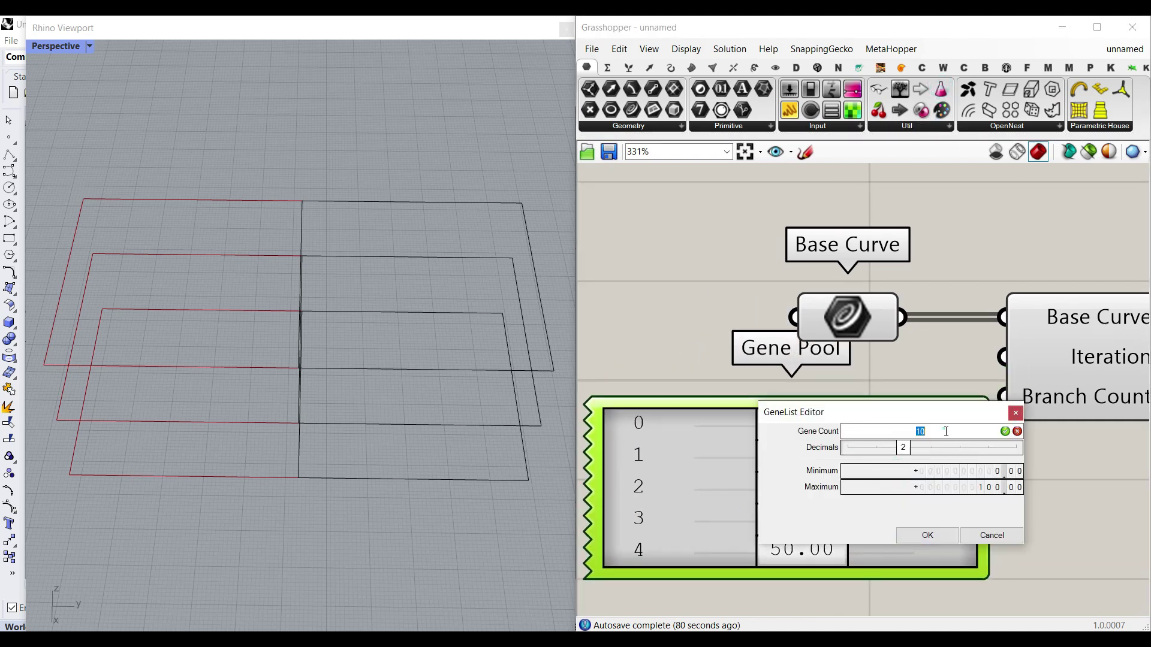
{"action": "type", "text": "3"}
{"action": "left_click", "coordinate": [1006, 432]}
{"action": "left_click_drag", "start_coordinate": [903, 448], "coordinate": [855, 449]}
{"action": "double_click", "coordinate": [1001, 474]}
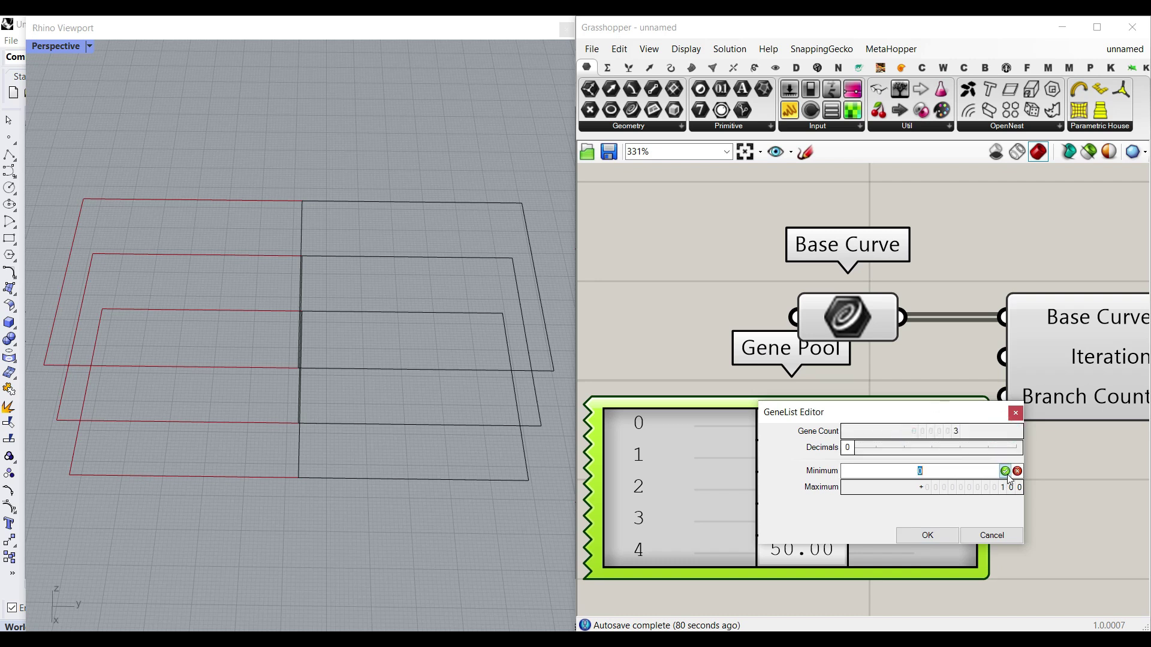
{"action": "double_click", "coordinate": [992, 487]}
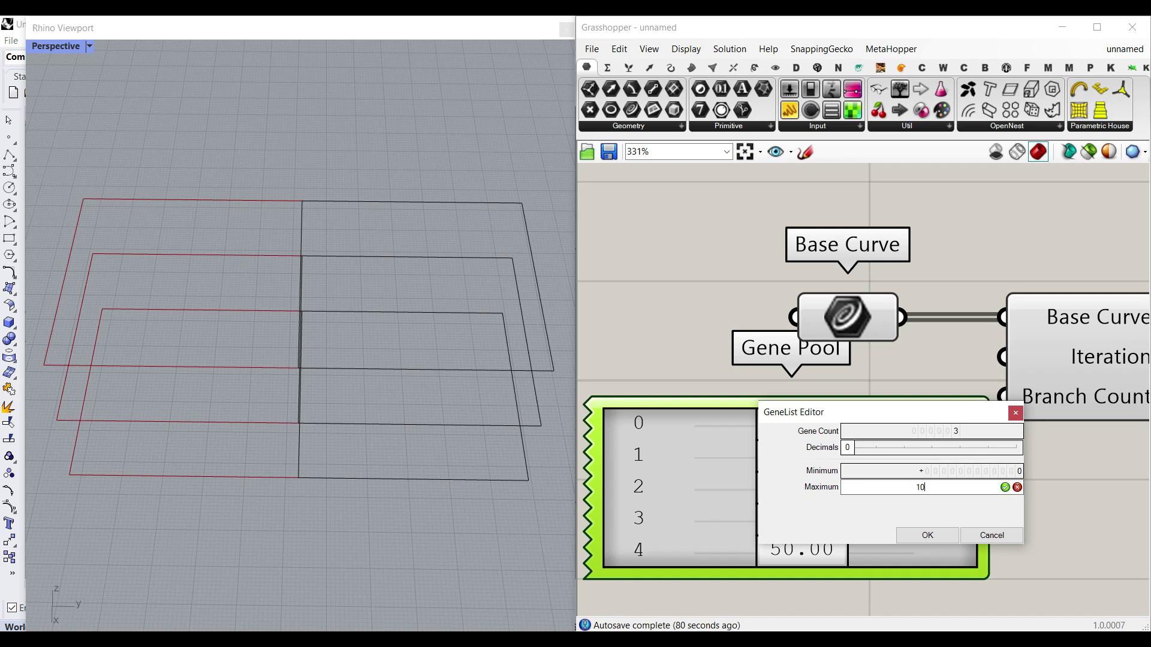
{"action": "left_click", "coordinate": [953, 532]}
{"action": "scroll", "coordinate": [945, 531], "scroll_direction": "down", "scroll_amount": 1}
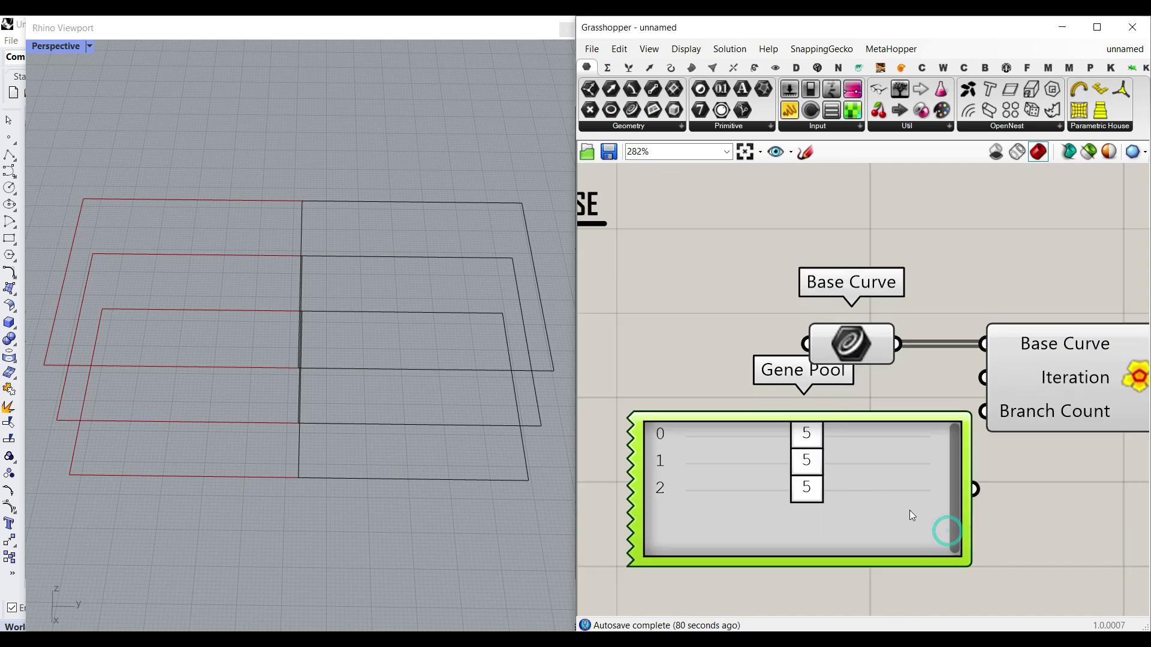
Make the Gene Pool narrower and connect its output to the Iteration input of 2D Aggregation.
{"action": "left_click_drag", "start_coordinate": [965, 557], "coordinate": [868, 566]}
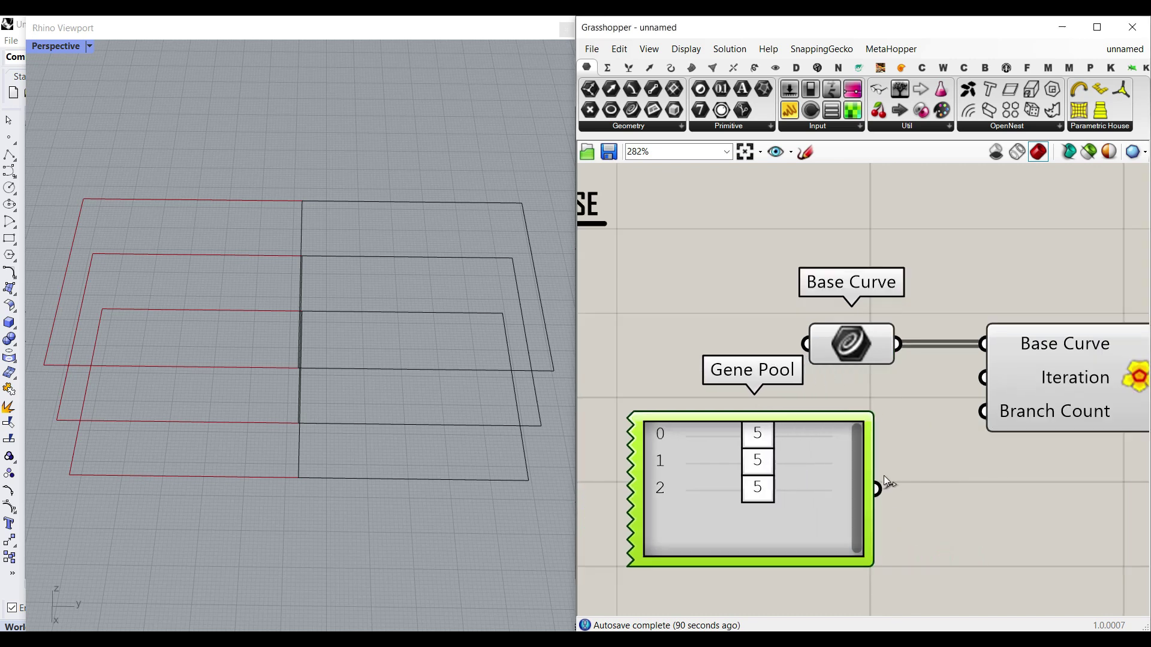
{"action": "left_click_drag", "start_coordinate": [885, 486], "coordinate": [972, 384]}
{"action": "scroll", "coordinate": [157, 419], "scroll_direction": "down", "scroll_amount": 7}
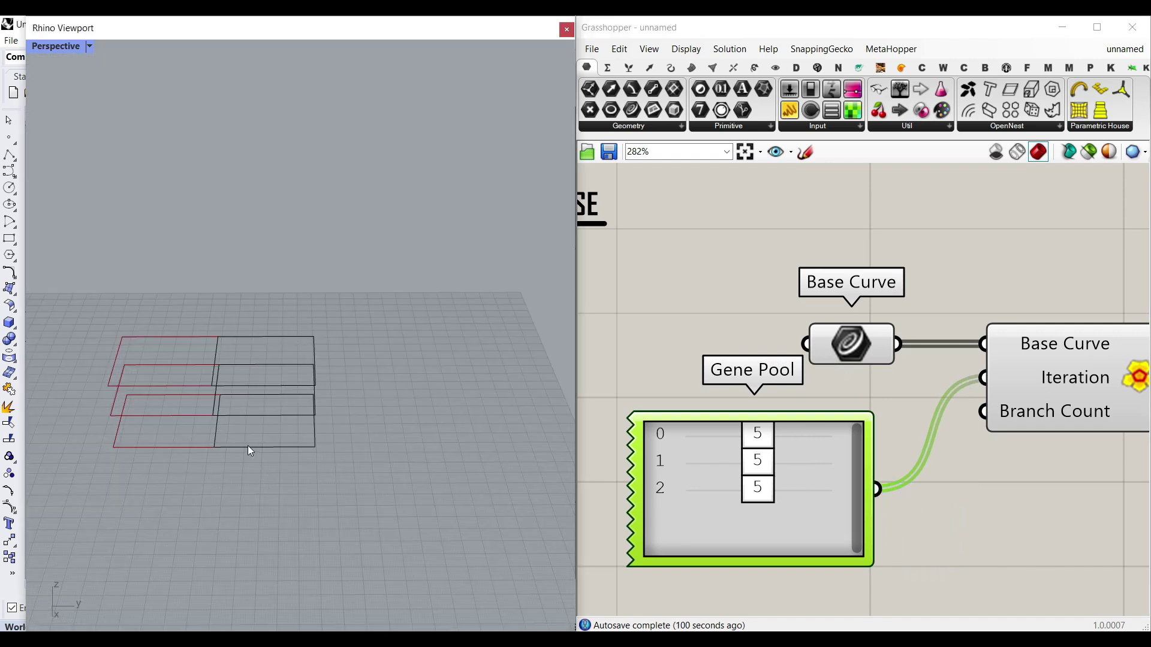
{"action": "right_click_drag", "start_coordinate": [244, 449], "coordinate": [232, 439]}
{"action": "scroll", "coordinate": [232, 439], "scroll_direction": "up", "scroll_amount": 4}
{"action": "right_click_drag", "start_coordinate": [908, 500], "coordinate": [839, 505]}
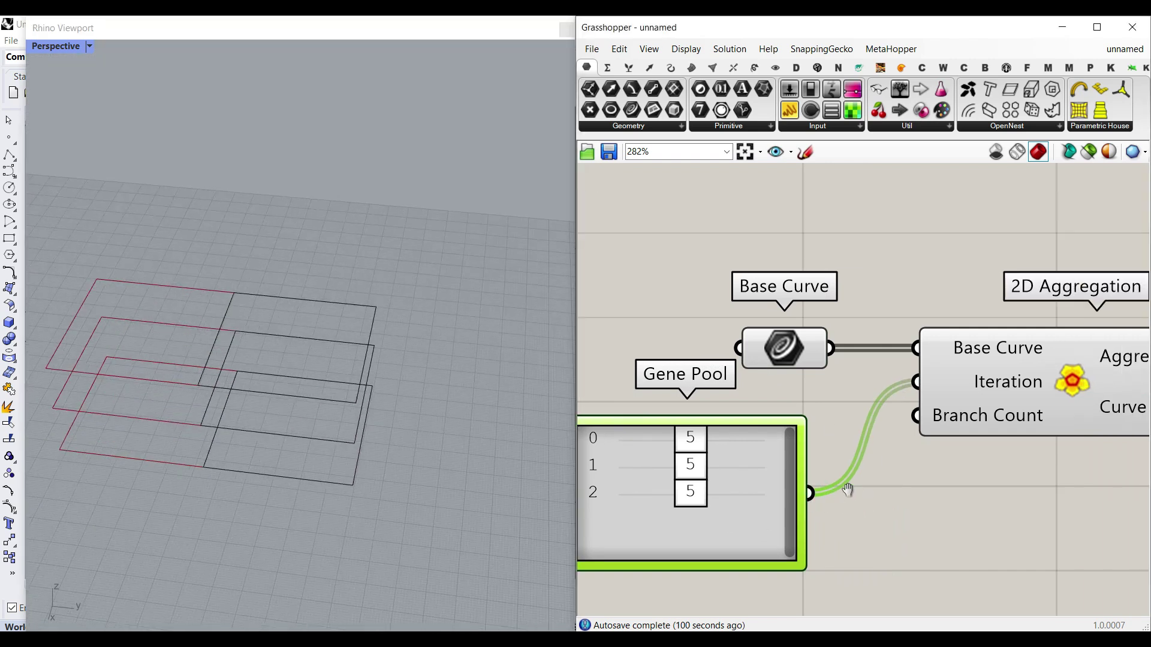
Graft the Base Curve and Iteration inputs of the 2D Aggregation component.
{"action": "right_click", "coordinate": [961, 344]}
{"action": "left_click", "coordinate": [980, 466]}
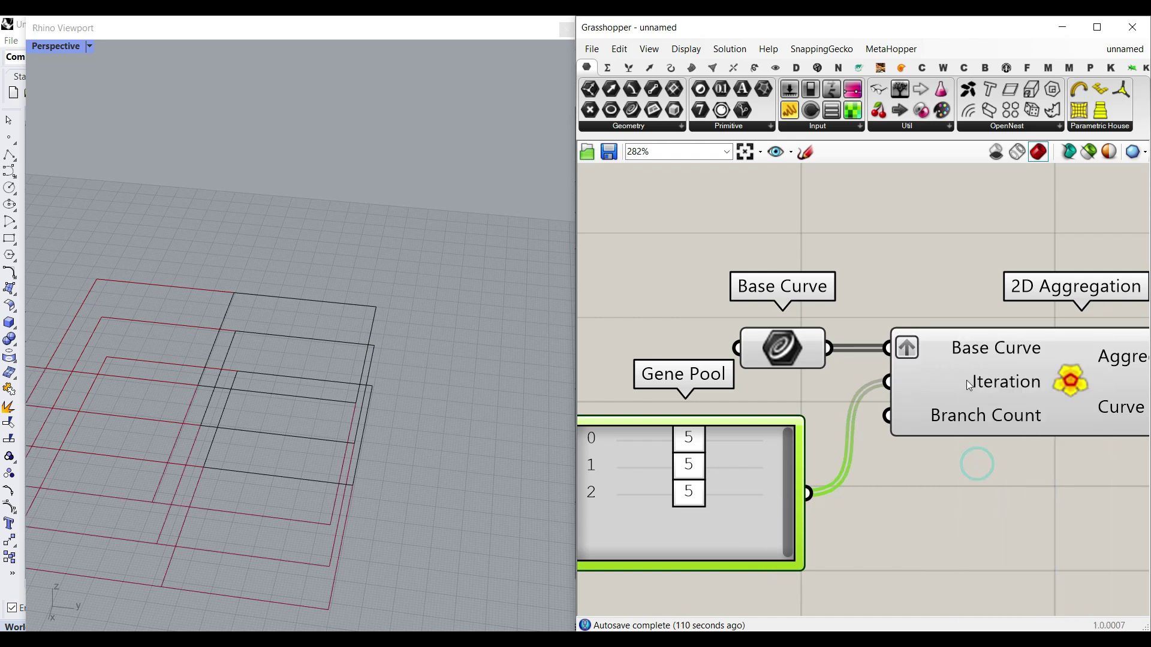
{"action": "right_click", "coordinate": [969, 366]}
{"action": "left_click", "coordinate": [1006, 474]}
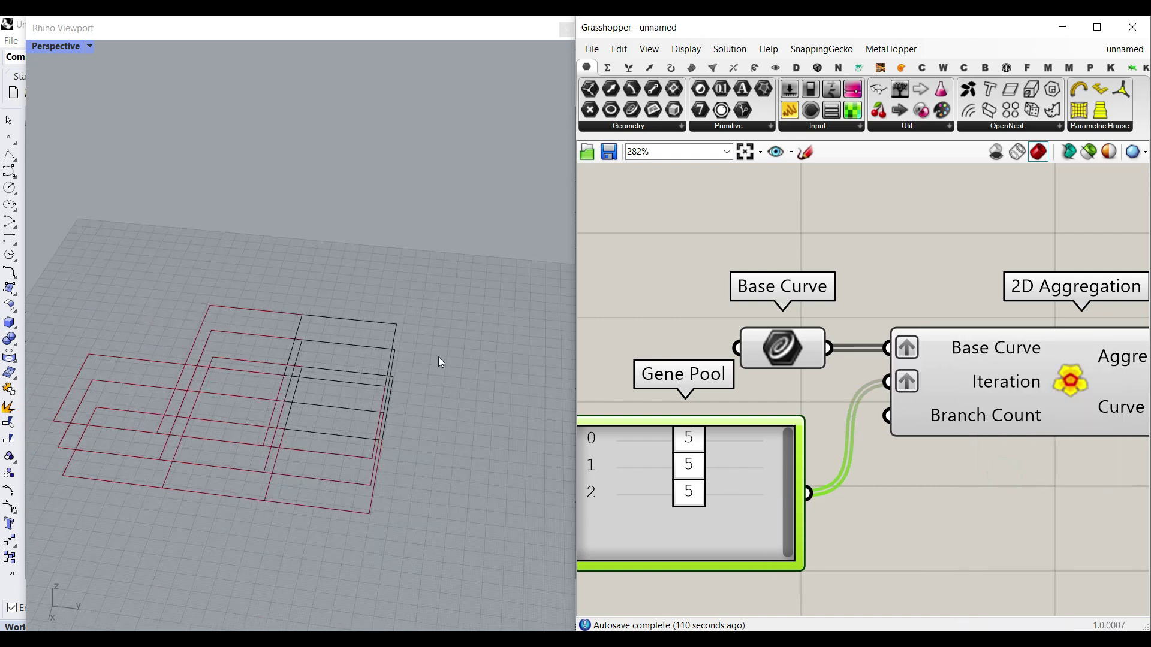
Set the three iteration values in the Gene Pool to 7, 3 and 4 while checking the aggregated outlines.
{"action": "left_click_drag", "start_coordinate": [698, 444], "coordinate": [636, 449]}
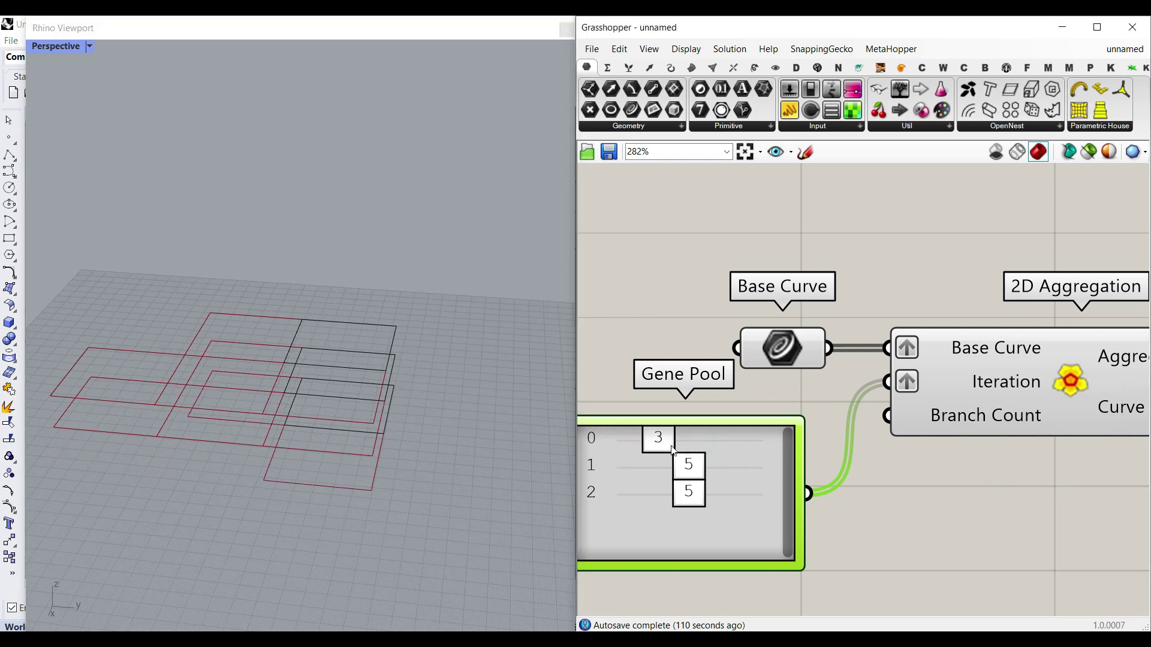
{"action": "left_click_drag", "start_coordinate": [680, 451], "coordinate": [663, 470]}
{"action": "right_click_drag", "start_coordinate": [343, 465], "coordinate": [407, 429]}
{"action": "left_click_drag", "start_coordinate": [669, 470], "coordinate": [680, 505]}
{"action": "right_click_drag", "start_coordinate": [337, 373], "coordinate": [271, 404]}
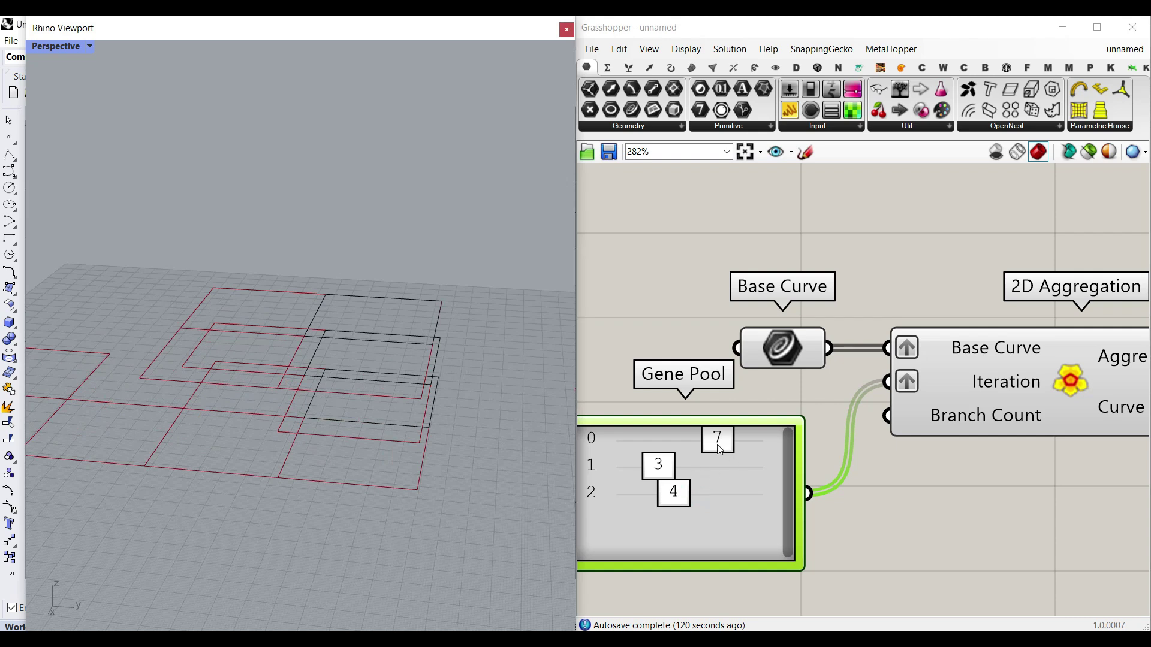
Set the iterations of genes 1 and 2 to 5 and 2 and inspect the resulting floor outlines.
{"action": "left_click_drag", "start_coordinate": [720, 449], "coordinate": [656, 501]}
{"action": "scroll", "coordinate": [342, 384], "scroll_direction": "down", "scroll_amount": 6}
{"action": "right_click_drag", "start_coordinate": [341, 407], "coordinate": [402, 293]}
{"action": "scroll", "coordinate": [359, 388], "scroll_direction": "up", "scroll_amount": 5}
{"action": "right_click_drag", "start_coordinate": [461, 350], "coordinate": [383, 311]}
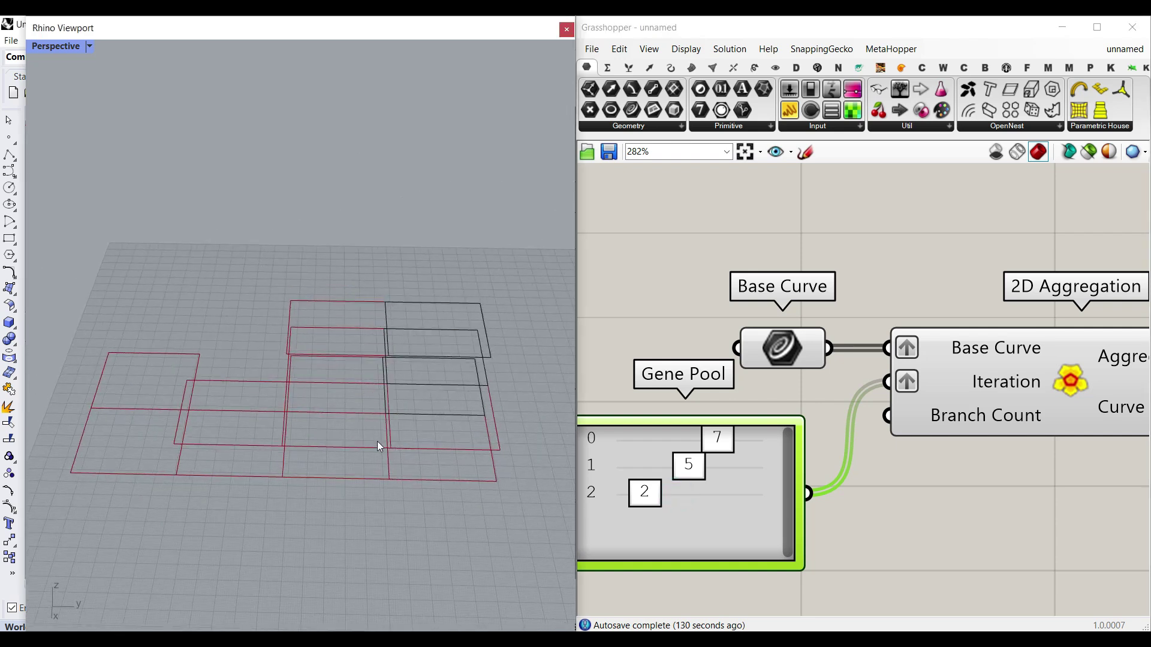
{"action": "mouse_move", "coordinate": [378, 442]}
{"action": "right_mouse_down"}
{"action": "mouse_move", "coordinate": [360, 414]}
{"action": "mouse_move", "coordinate": [363, 431]}
{"action": "right_mouse_up"}
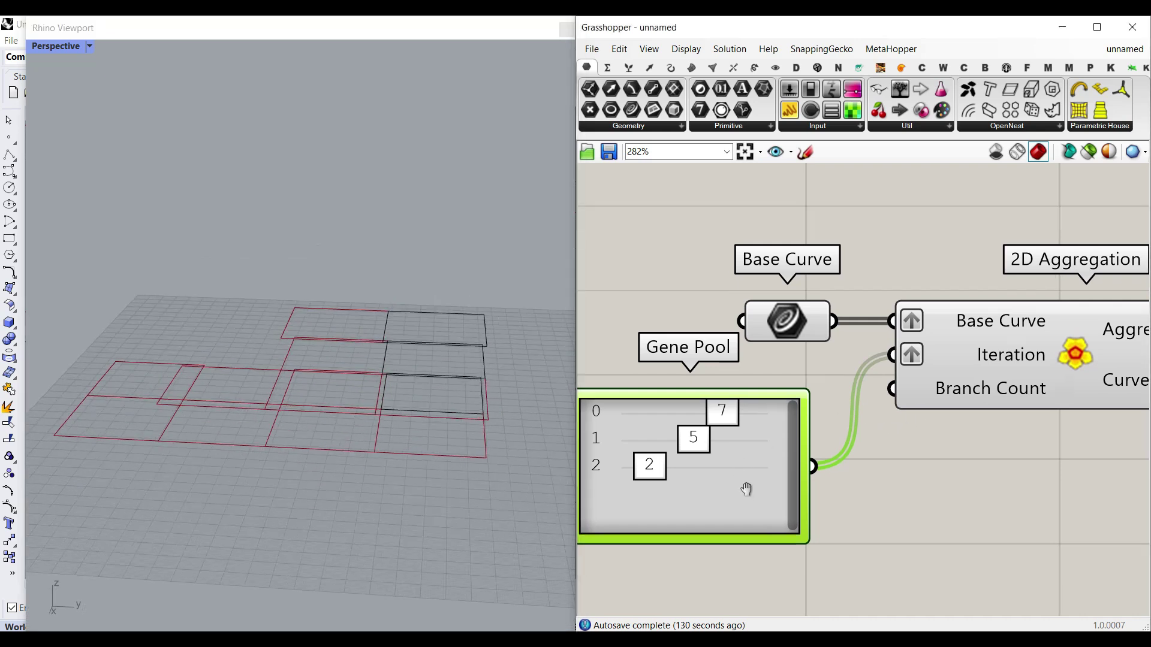
Duplicate the Gene Pool below the original and set the copy's range to minimum 1 and maximum 3.
{"action": "right_click_drag", "start_coordinate": [745, 470], "coordinate": [760, 393]}
{"action": "scroll", "coordinate": [992, 345], "scroll_direction": "down", "scroll_amount": 2}
{"action": "left_click_drag", "start_coordinate": [764, 422], "coordinate": [753, 547], "text": "alt"}
{"action": "double_click", "coordinate": [754, 546]}
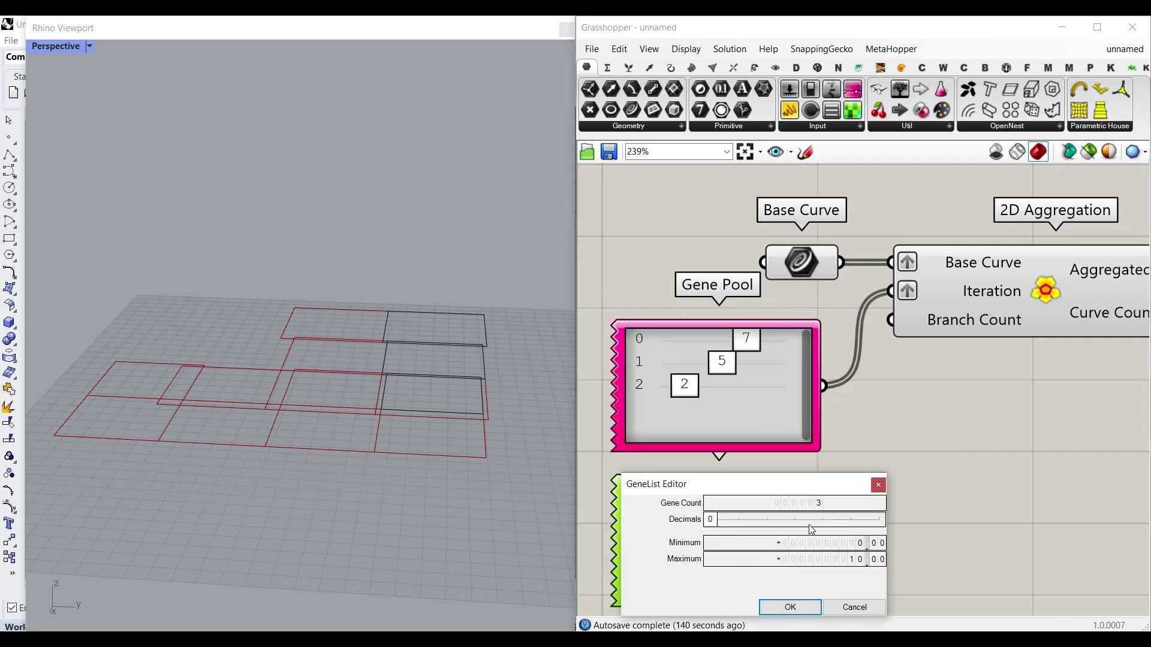
{"action": "double_click", "coordinate": [850, 546]}
{"action": "type", "text": "1"}
{"action": "double_click", "coordinate": [847, 559]}
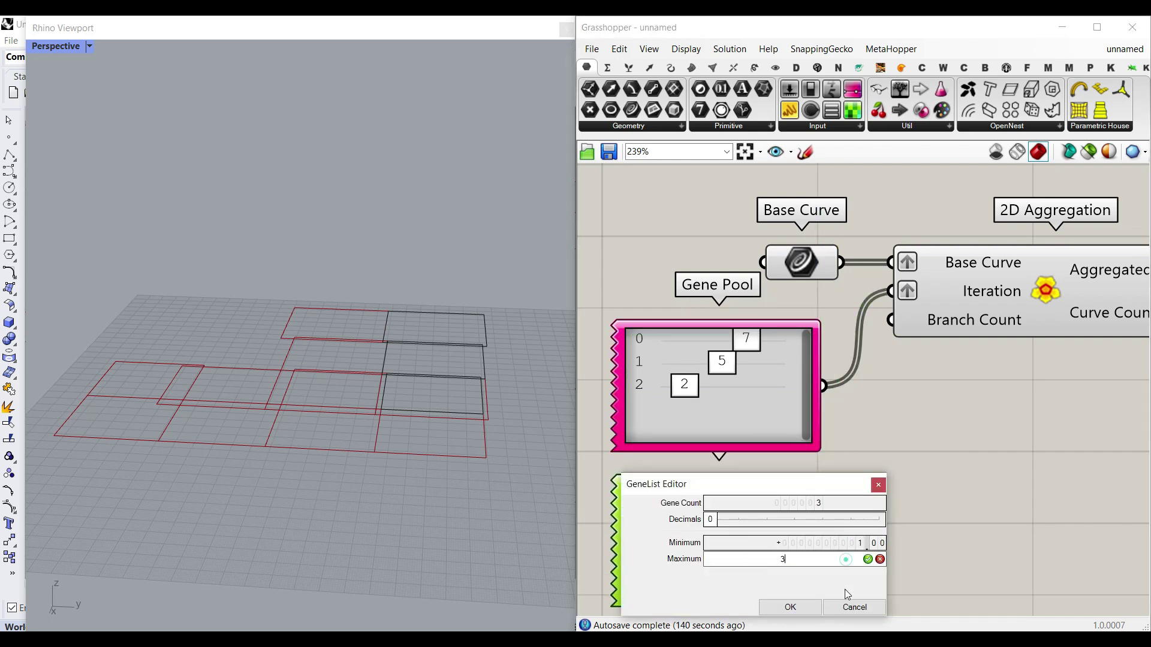
{"action": "type", "text": "3"}
{"action": "key", "text": "Return"}
{"action": "left_click", "coordinate": [791, 608]}
Connect the duplicated Gene Pool to the Branch Count input of 2D Aggregation and graft that input.
{"action": "right_click_drag", "start_coordinate": [869, 559], "coordinate": [848, 524]}
{"action": "left_click_drag", "start_coordinate": [803, 506], "coordinate": [871, 286]}
{"action": "right_click", "coordinate": [906, 286]}
{"action": "left_click", "coordinate": [927, 395]}
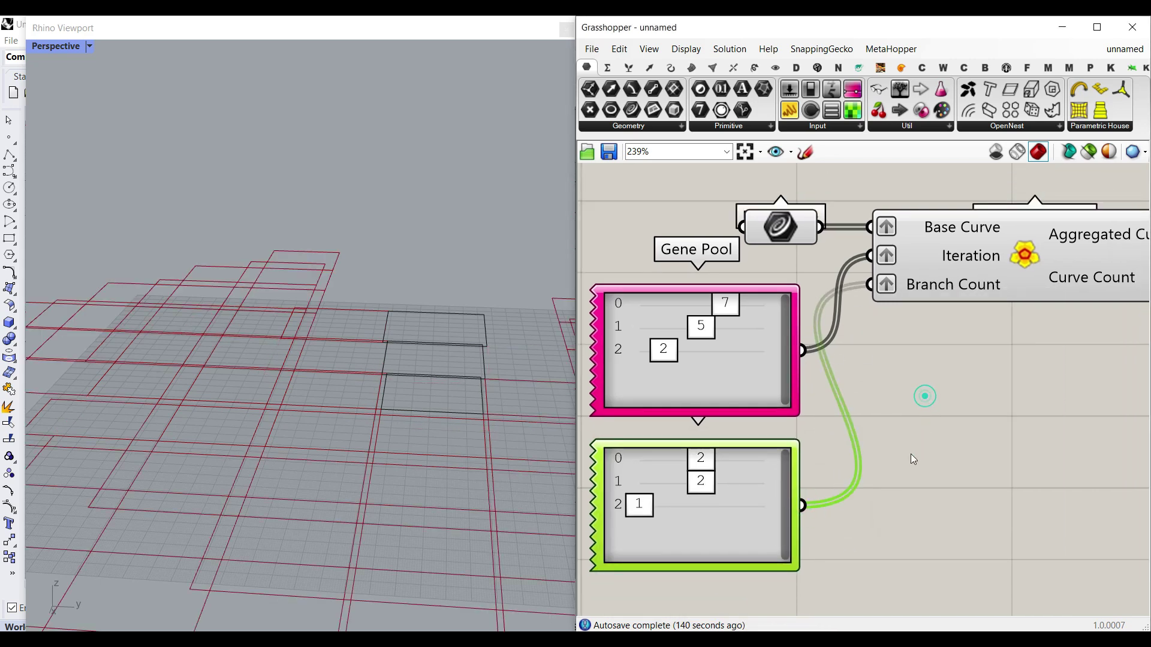
{"action": "left_click", "coordinate": [909, 455]}
{"action": "right_click_drag", "start_coordinate": [410, 431], "coordinate": [406, 403]}
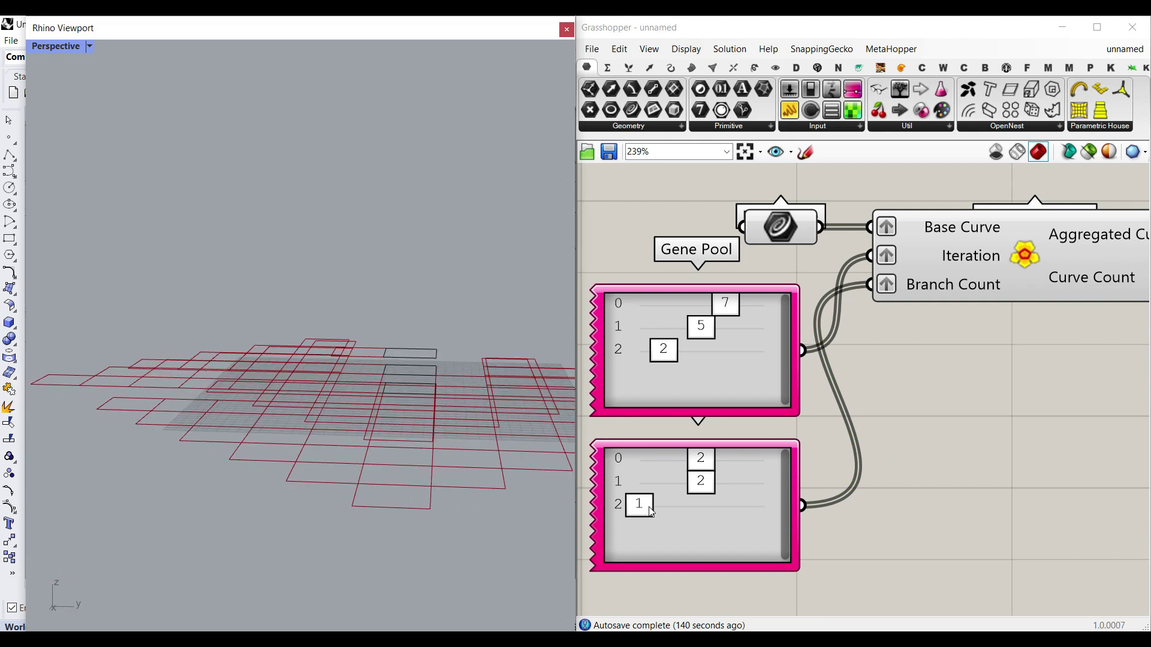
Set all three branch count values to 1 and view the aggregated outlines.
{"action": "left_click_drag", "start_coordinate": [691, 490], "coordinate": [637, 459]}
{"action": "scroll", "coordinate": [369, 436], "scroll_direction": "up", "scroll_amount": 5}
{"action": "right_click_drag", "start_coordinate": [352, 393], "coordinate": [387, 433]}
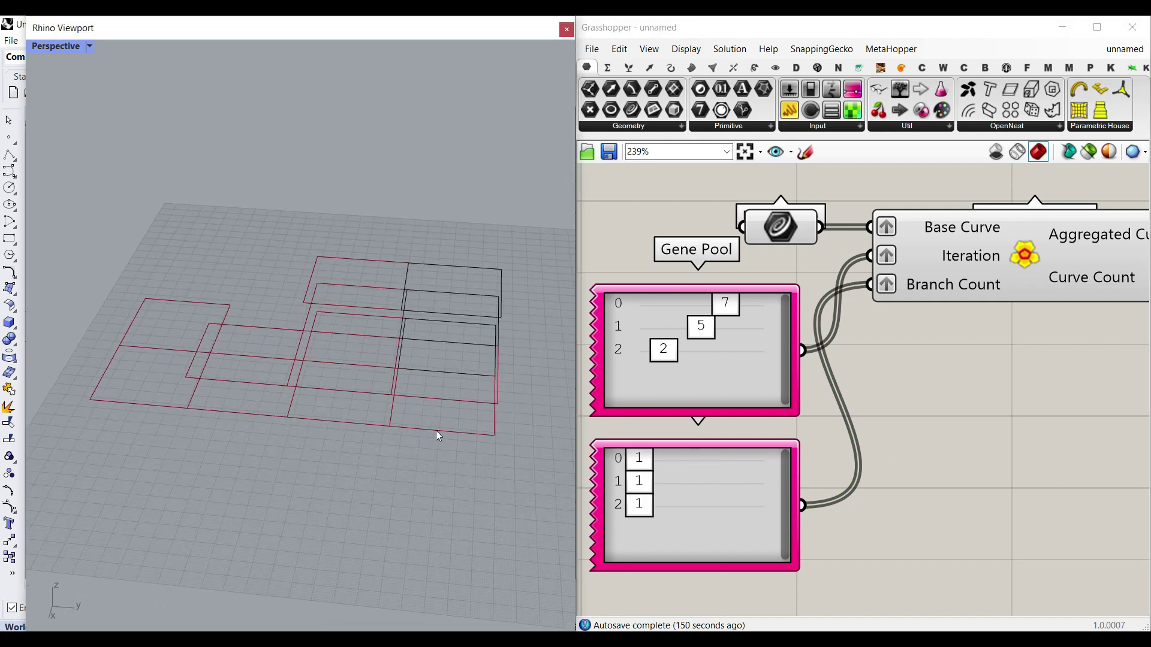
{"action": "scroll", "coordinate": [440, 268], "scroll_direction": "up", "scroll_amount": 3}
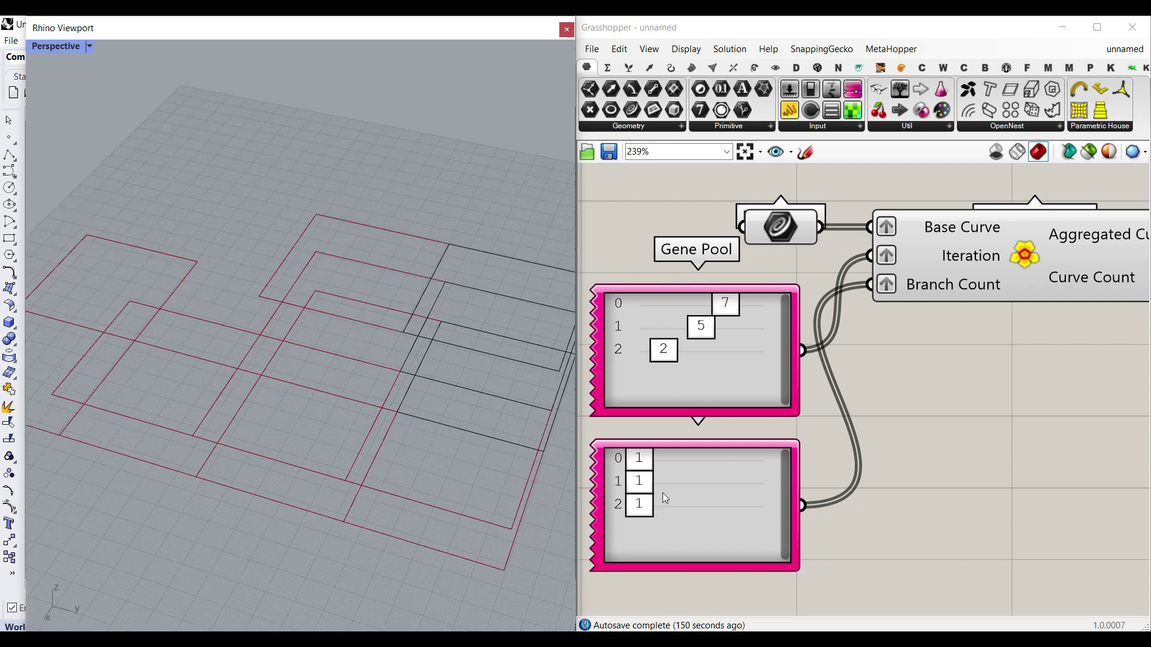
Set the branch count of gene 2 to 2 and examine how its floor outline branches.
{"action": "left_click_drag", "start_coordinate": [651, 514], "coordinate": [703, 509]}
{"action": "right_click_drag", "start_coordinate": [437, 488], "coordinate": [433, 293]}
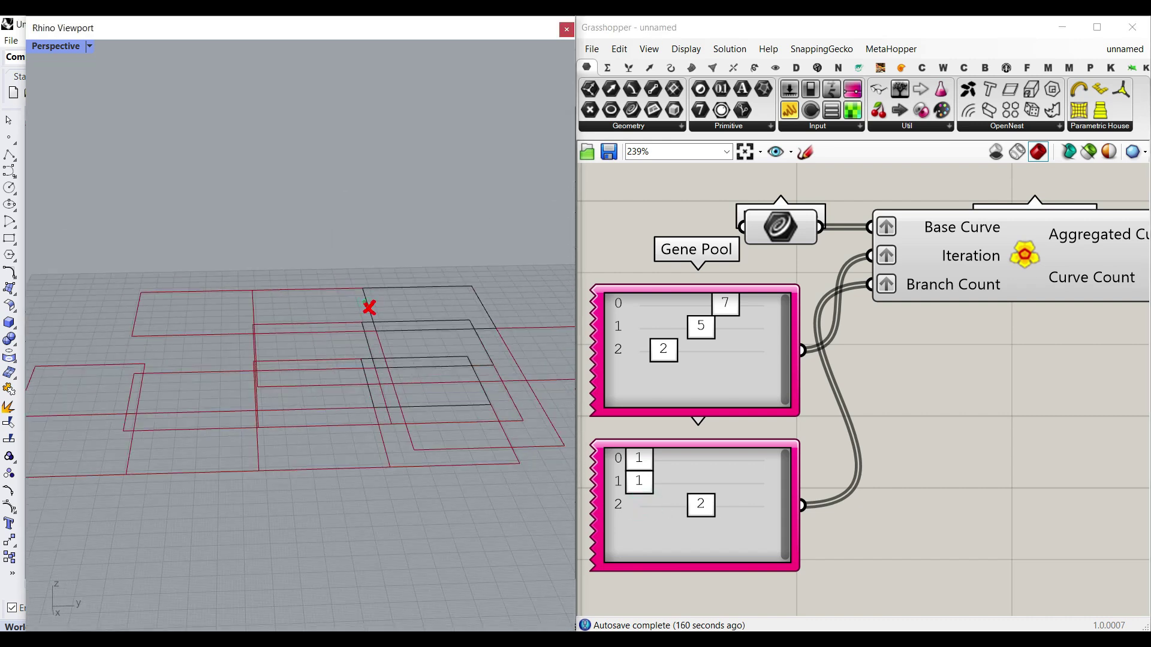
{"action": "right_click_drag", "start_coordinate": [381, 370], "coordinate": [435, 376]}
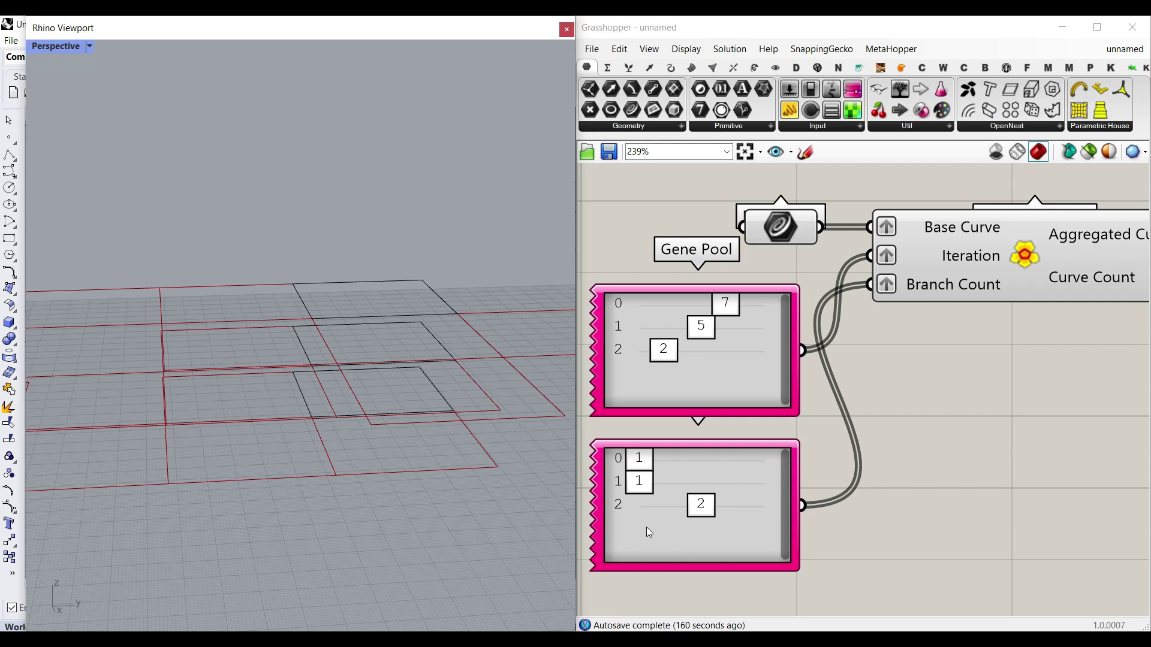
Raise the branch Gene Pool's maximum to 4 and set gene 2 to 4, checking the branching outlines.
{"action": "double_click", "coordinate": [666, 526]}
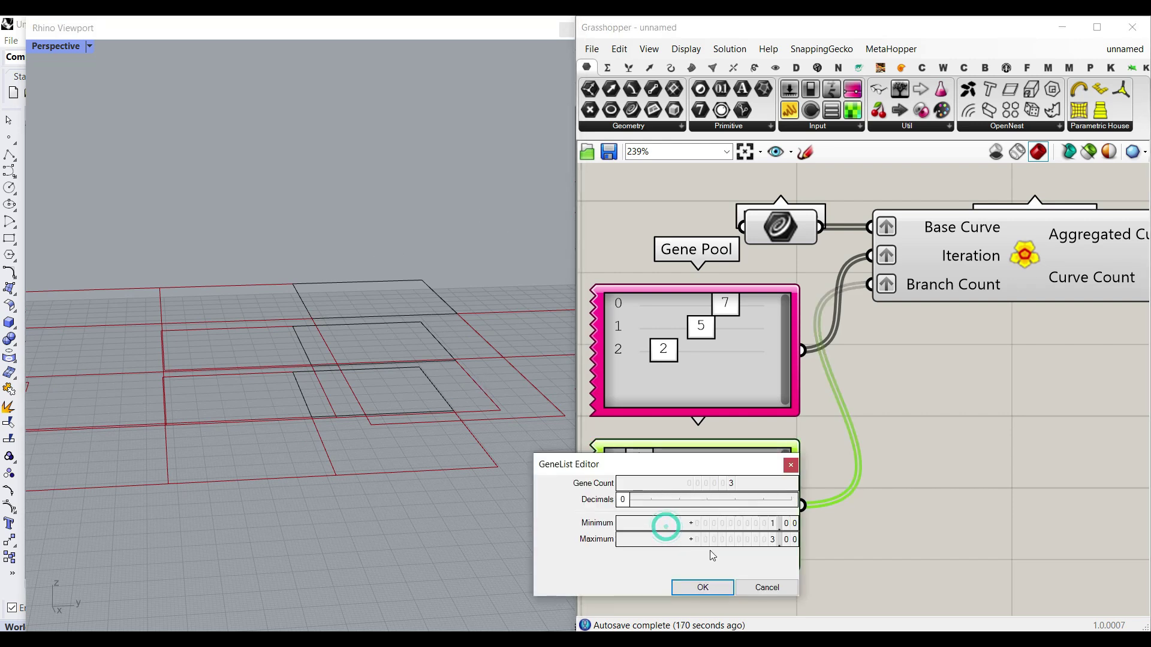
{"action": "left_click", "coordinate": [706, 586]}
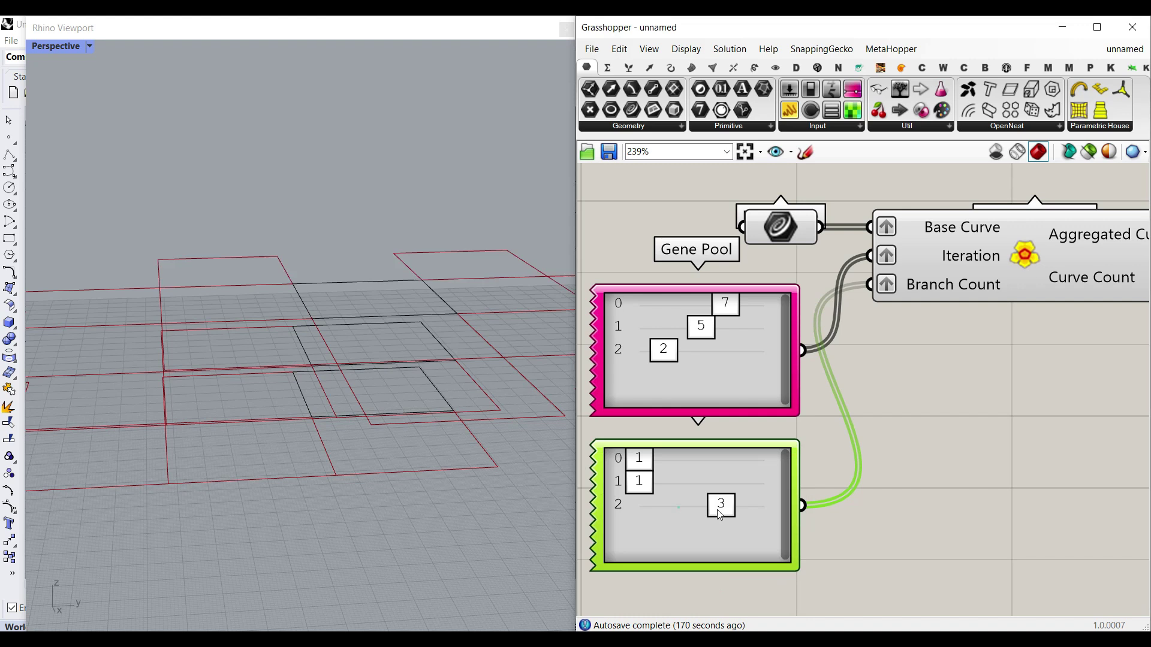
{"action": "left_click_drag", "start_coordinate": [730, 515], "coordinate": [771, 515]}
{"action": "right_click_drag", "start_coordinate": [335, 359], "coordinate": [303, 278]}
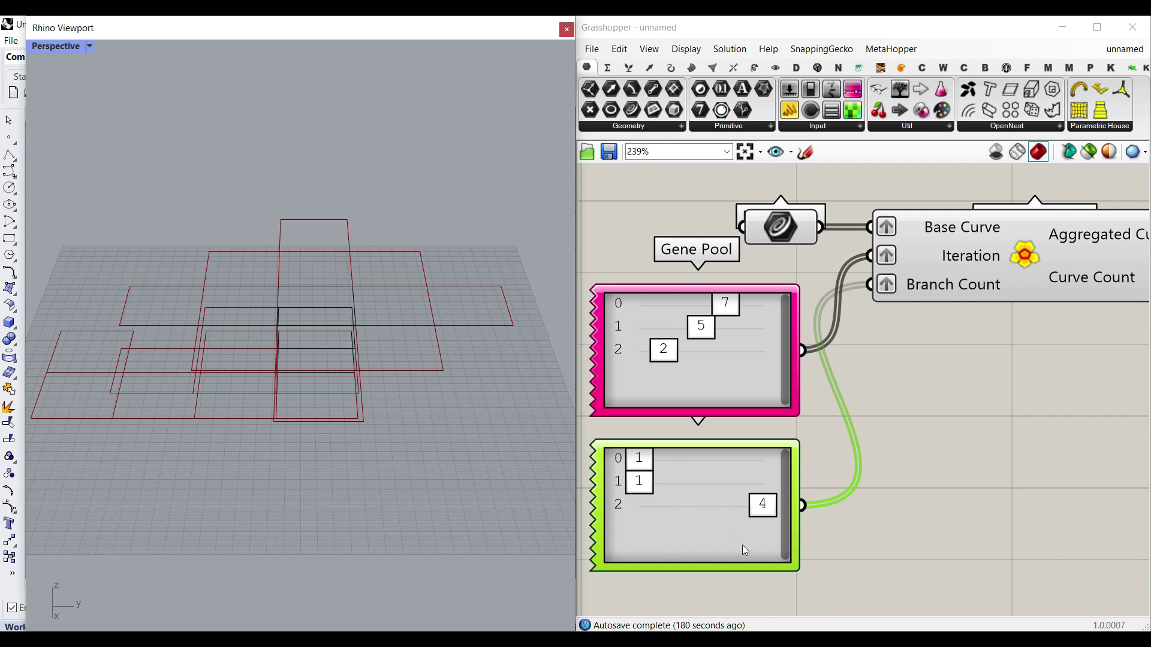
Delete the Gene Pool that feeds the Branch Count input.
{"action": "left_click", "coordinate": [717, 514]}
{"action": "key", "text": "Delete"}
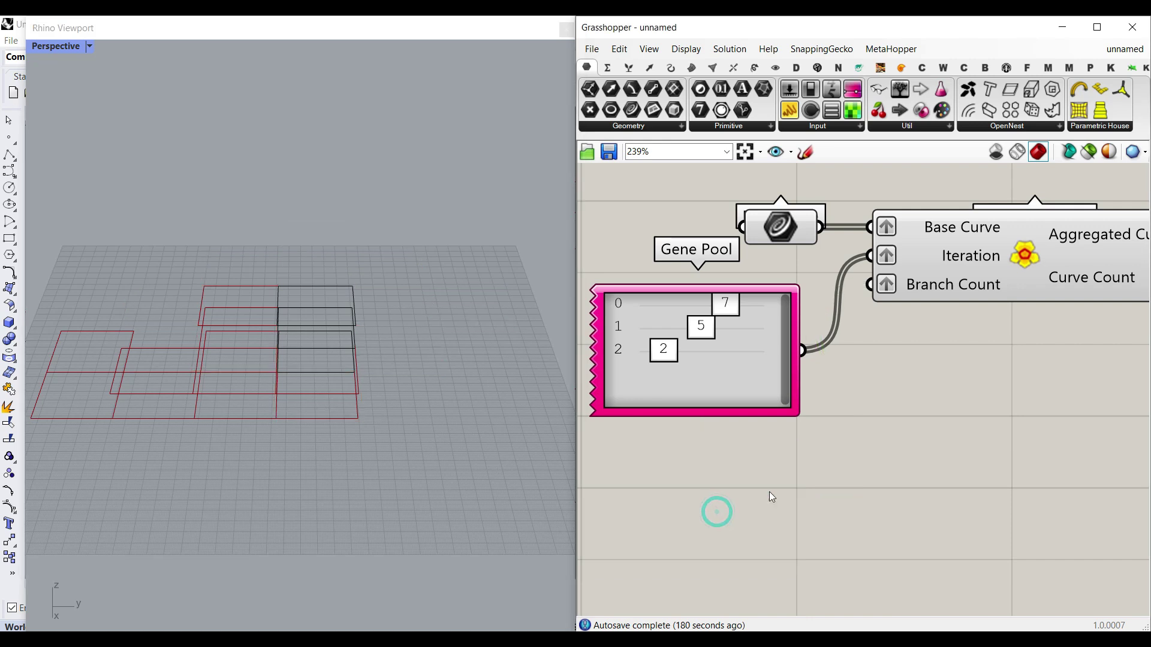
{"action": "mouse_move", "coordinate": [937, 294]}
Place a Curve parameter beside 2D Aggregation and connect it to the Aggregated Curves output.
{"action": "right_click_drag", "start_coordinate": [550, 493], "coordinate": [281, 459]}
{"action": "scroll", "coordinate": [909, 377], "scroll_direction": "down", "scroll_amount": 2}
{"action": "right_click_drag", "start_coordinate": [1005, 359], "coordinate": [827, 393]}
{"action": "left_click_drag", "start_coordinate": [631, 108], "coordinate": [969, 313]}
{"action": "right_click_drag", "start_coordinate": [969, 314], "coordinate": [880, 358]}
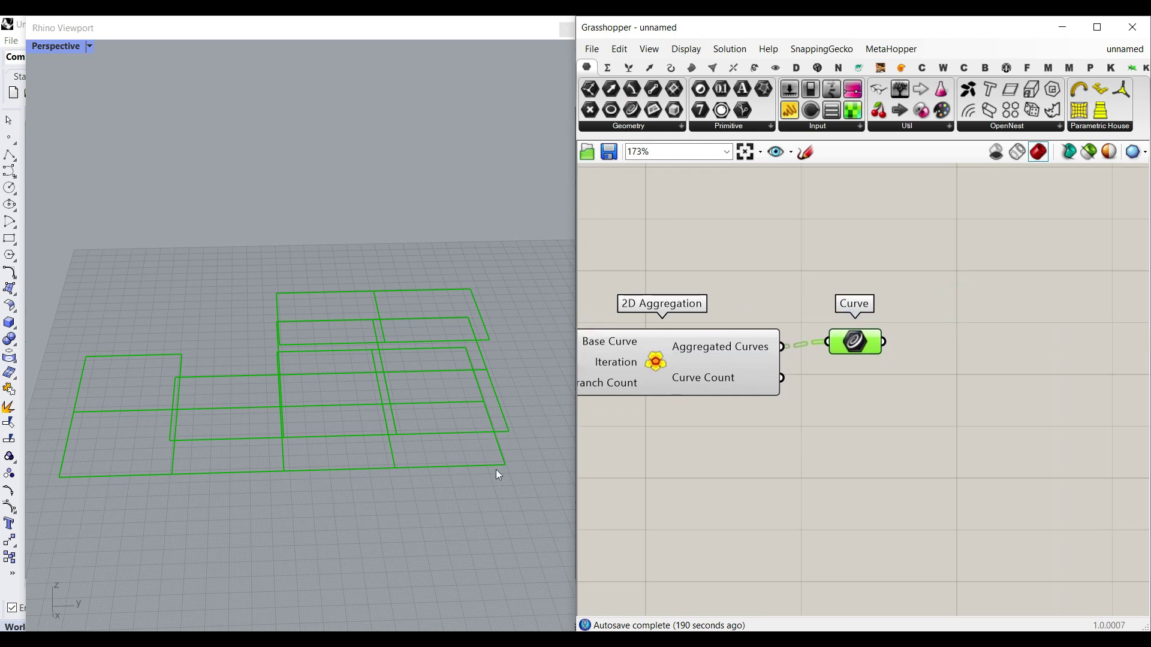
Place a Region Union component beside the Curve parameter and connect the Curve output to its Curves input.
{"action": "right_click_drag", "start_coordinate": [422, 442], "coordinate": [120, 398]}
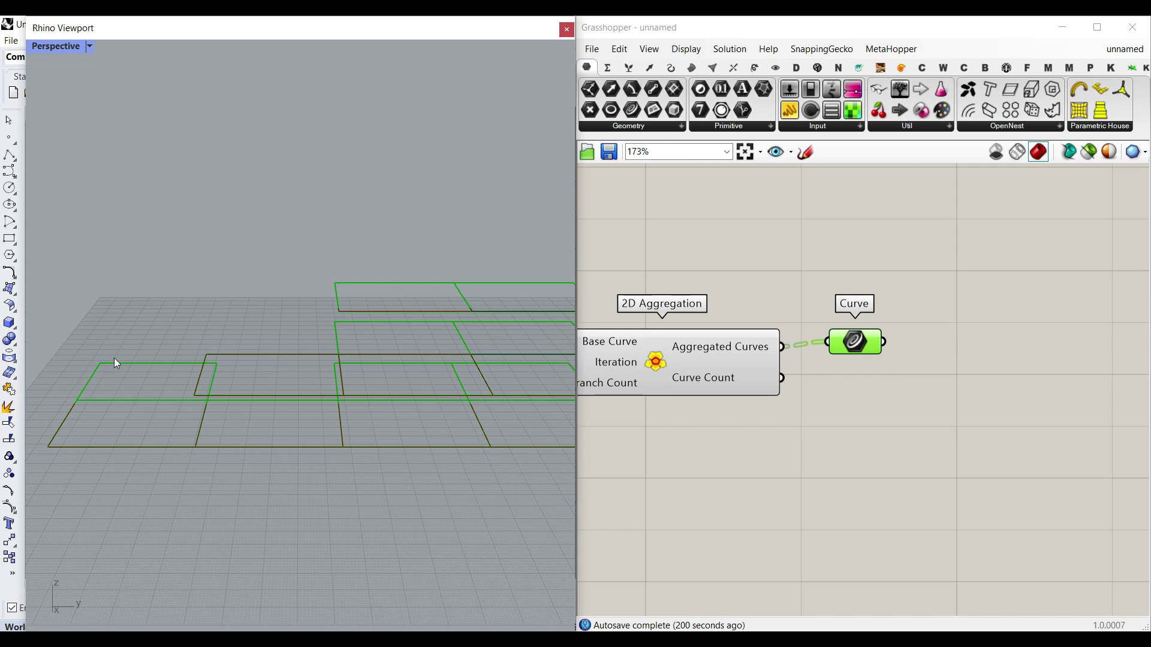
{"action": "right_click_drag", "start_coordinate": [344, 464], "coordinate": [311, 464]}
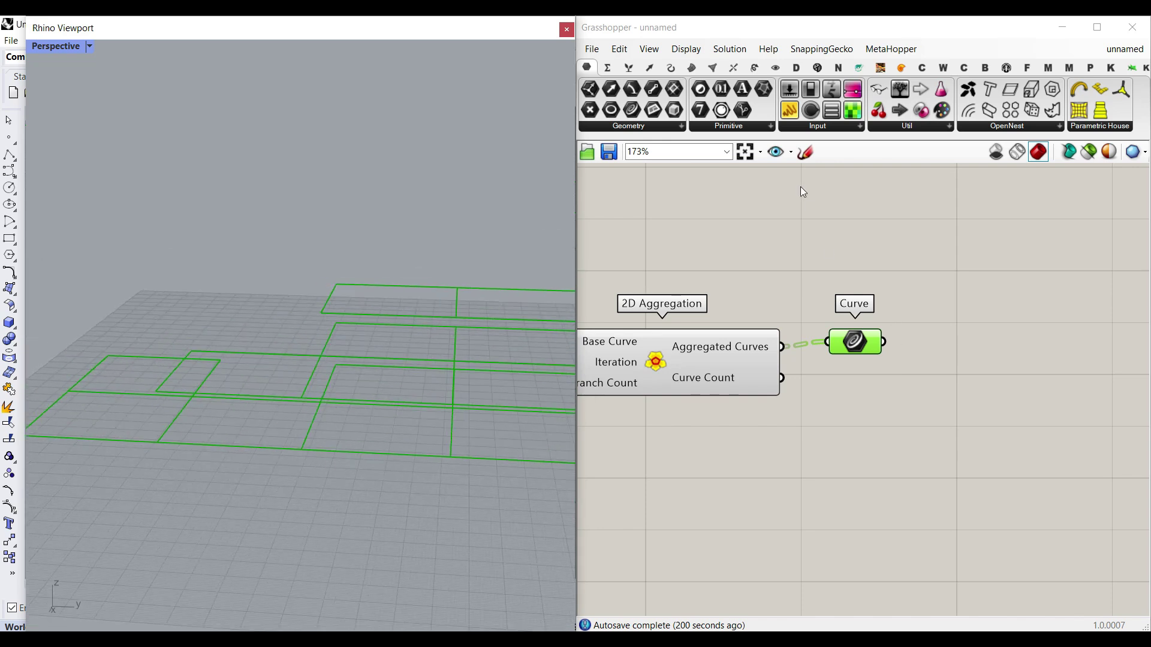
{"action": "left_click_drag", "start_coordinate": [854, 342], "coordinate": [846, 347]}
{"action": "left_click", "coordinate": [733, 69]}
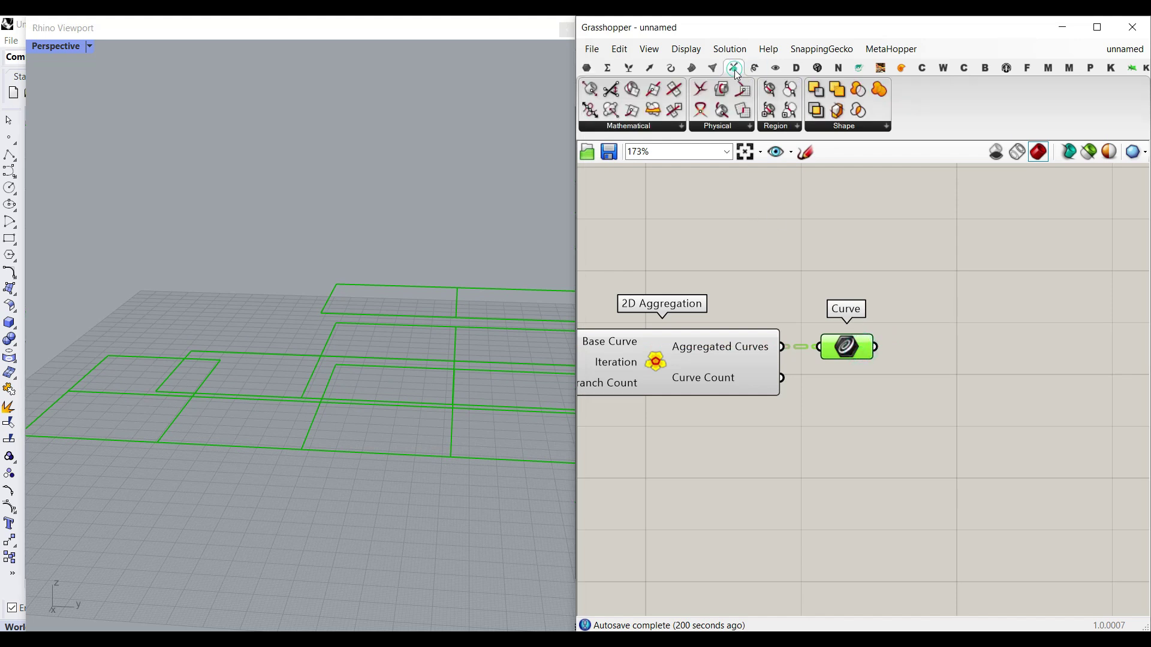
{"action": "left_click", "coordinate": [860, 127]}
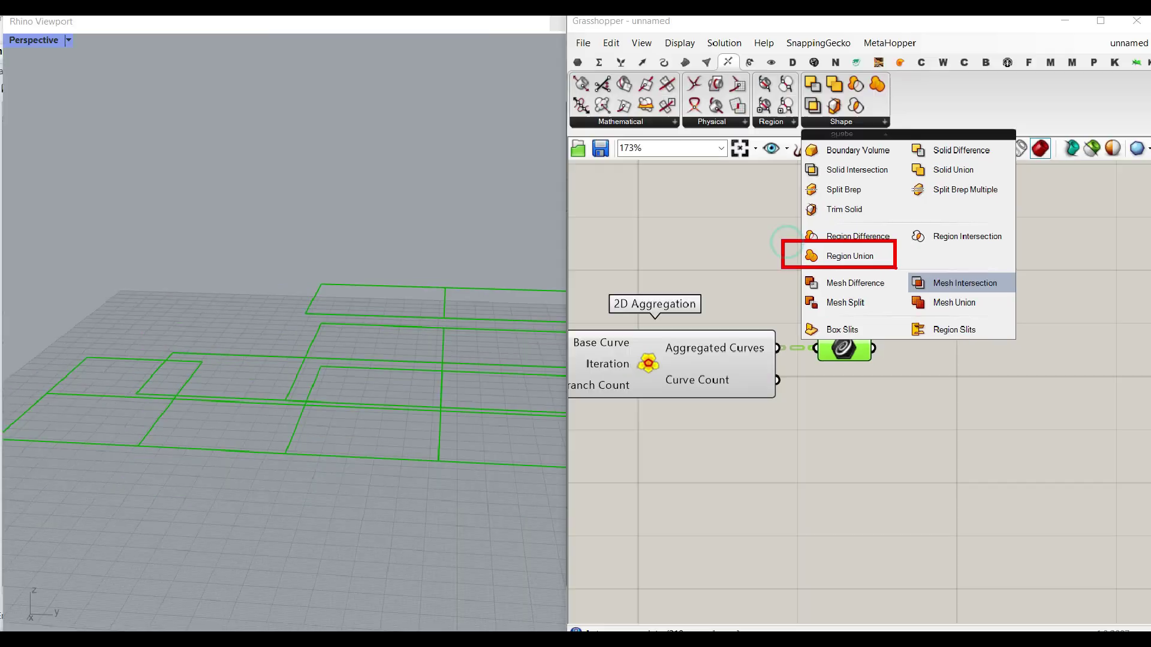
{"action": "left_click", "coordinate": [841, 121]}
{"action": "left_click_drag", "start_coordinate": [850, 256], "coordinate": [987, 362]}
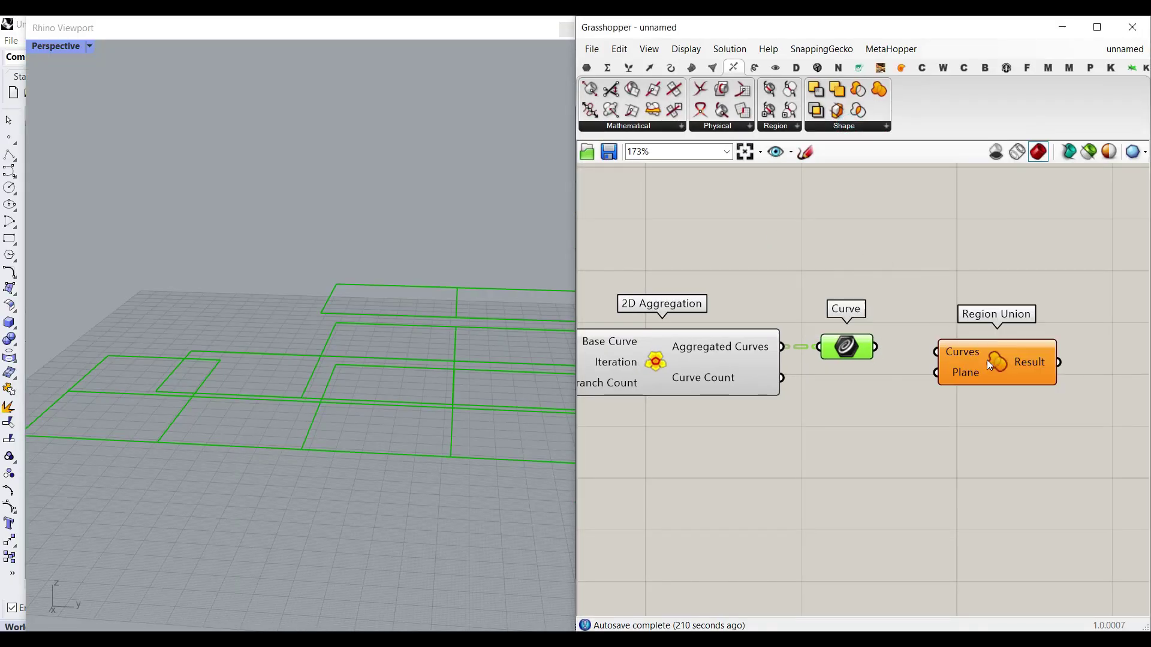
{"action": "scroll", "coordinate": [846, 347], "scroll_direction": "up", "scroll_amount": 2}
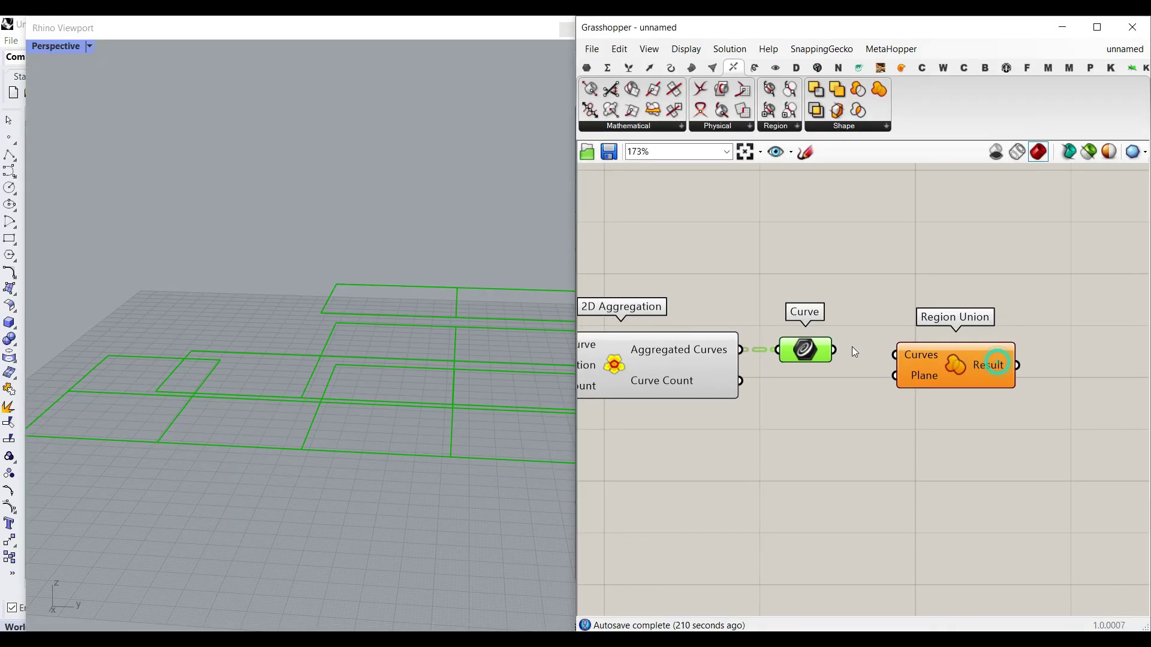
{"action": "left_click_drag", "start_coordinate": [828, 351], "coordinate": [902, 352]}
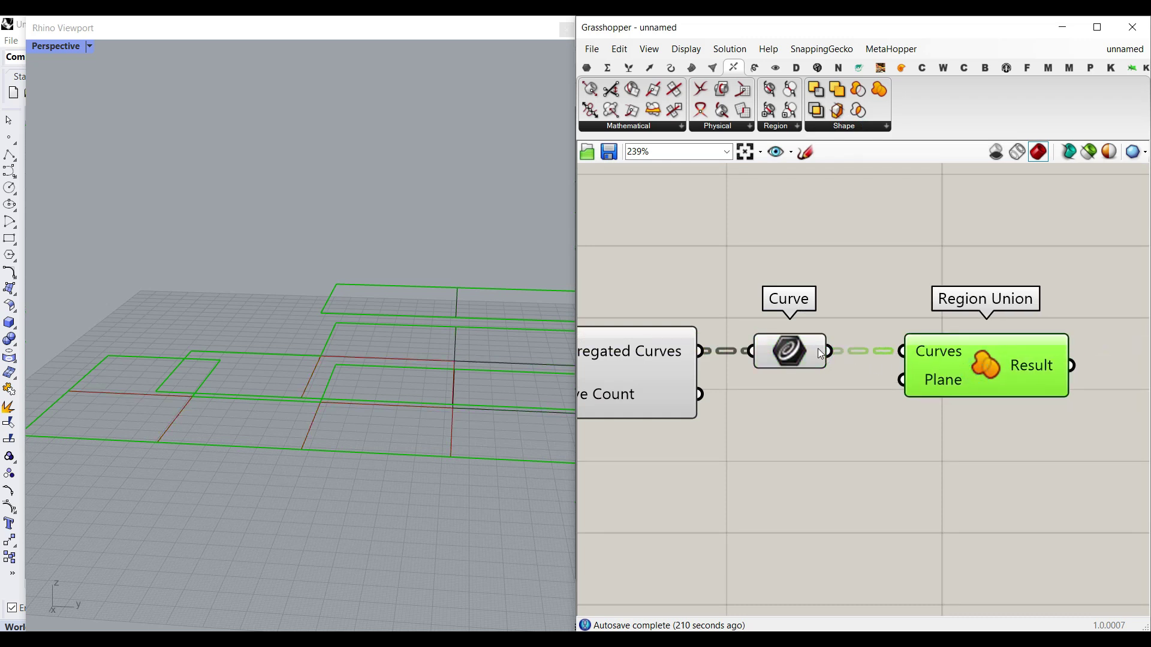
Turn off the preview of the 2D Aggregation and Curve components and check the Region Union outlines.
{"action": "mouse_move", "coordinate": [811, 349]}
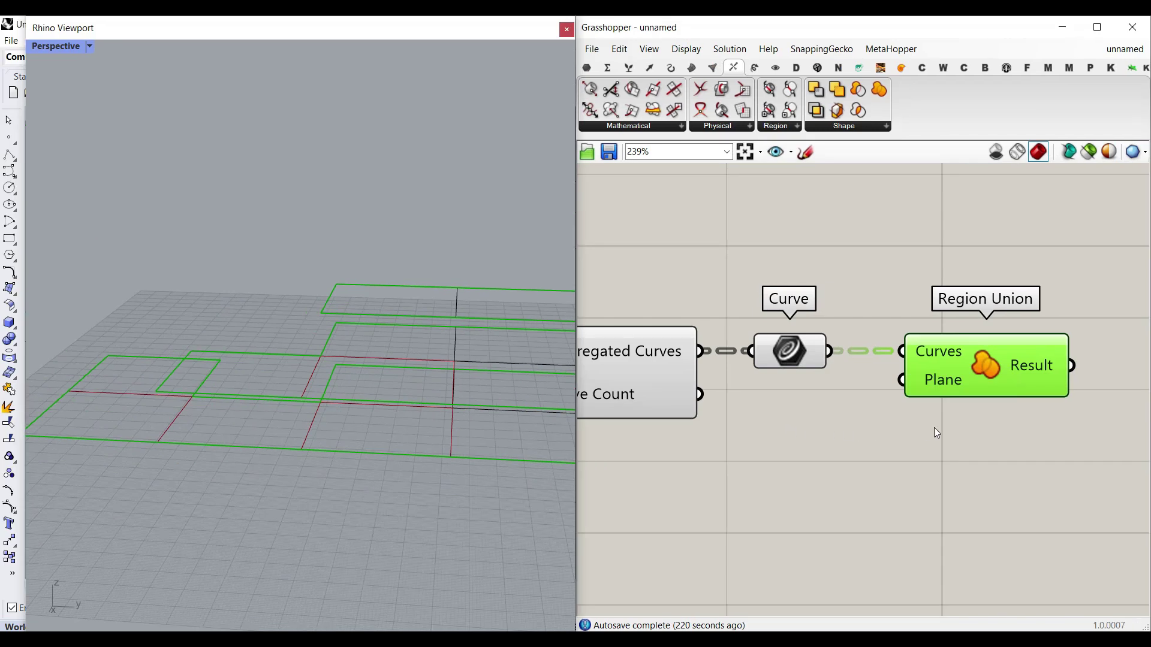
{"action": "scroll", "coordinate": [926, 431], "scroll_direction": "down", "scroll_amount": 4}
{"action": "left_click_drag", "start_coordinate": [904, 449], "coordinate": [663, 358]}
{"action": "right_click", "coordinate": [718, 319]}
{"action": "left_click", "coordinate": [740, 338]}
{"action": "right_click_drag", "start_coordinate": [312, 400], "coordinate": [343, 401]}
{"action": "right_click_drag", "start_coordinate": [1015, 389], "coordinate": [881, 381]}
{"action": "scroll", "coordinate": [882, 385], "scroll_direction": "up", "scroll_amount": 4}
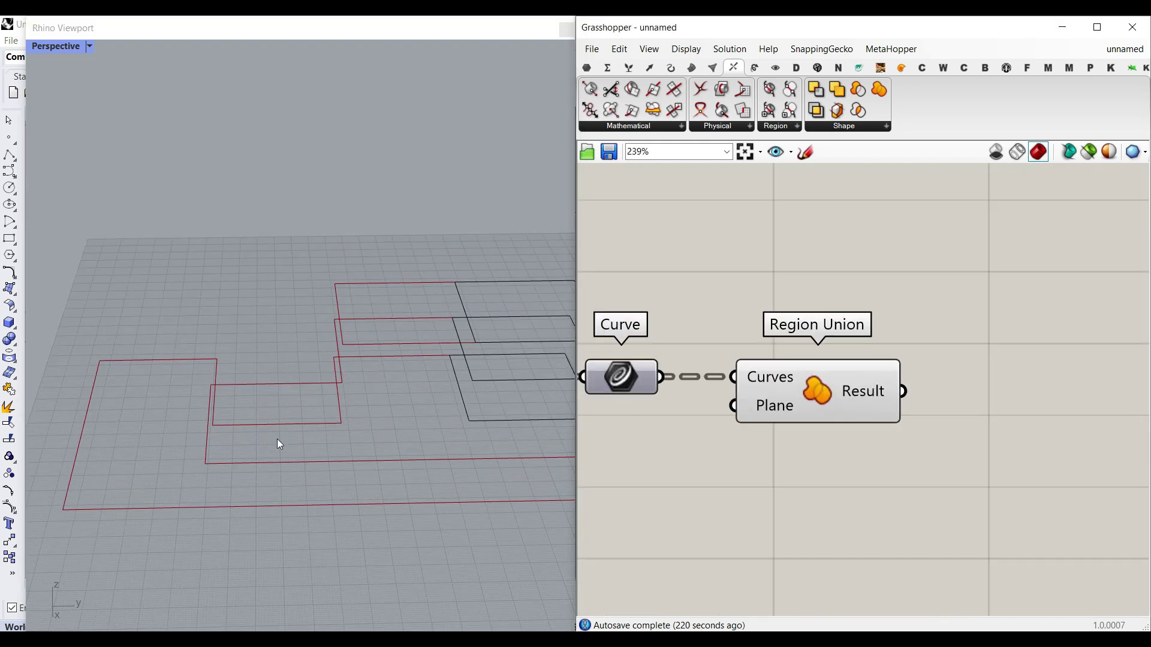
{"action": "left_click", "coordinate": [881, 421]}
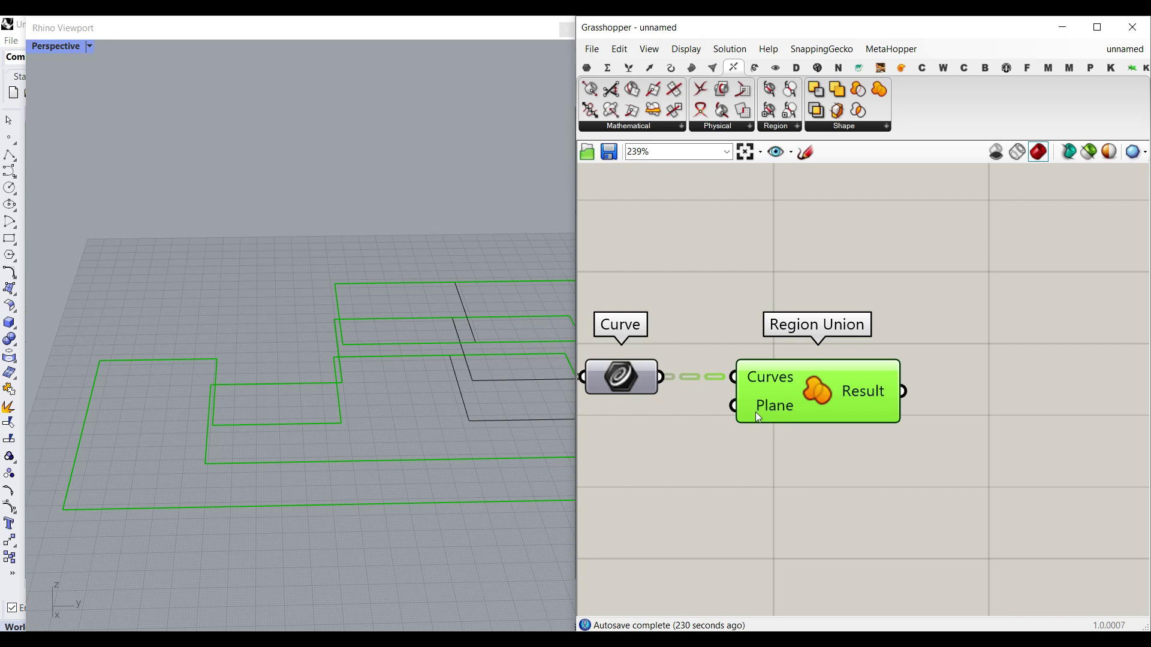
{"action": "mouse_move", "coordinate": [757, 415]}
{"action": "right_click_drag", "start_coordinate": [292, 472], "coordinate": [334, 442]}
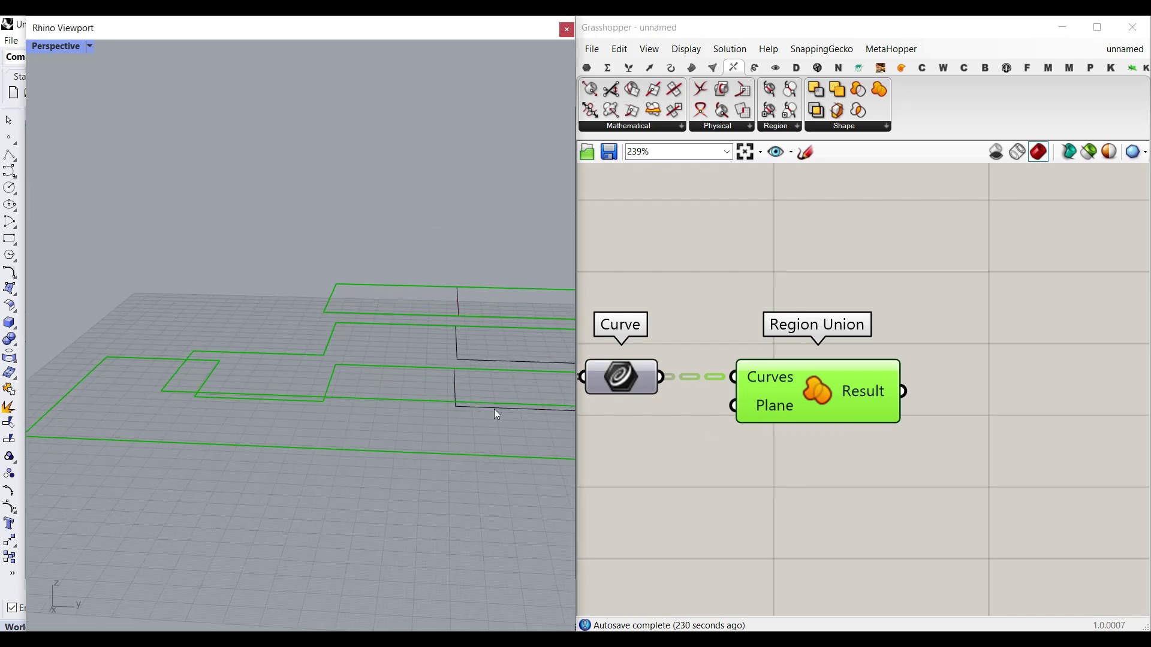
Place a Surface parameter after Region Union and connect the Result output to it.
{"action": "right_click_drag", "start_coordinate": [853, 417], "coordinate": [728, 438]}
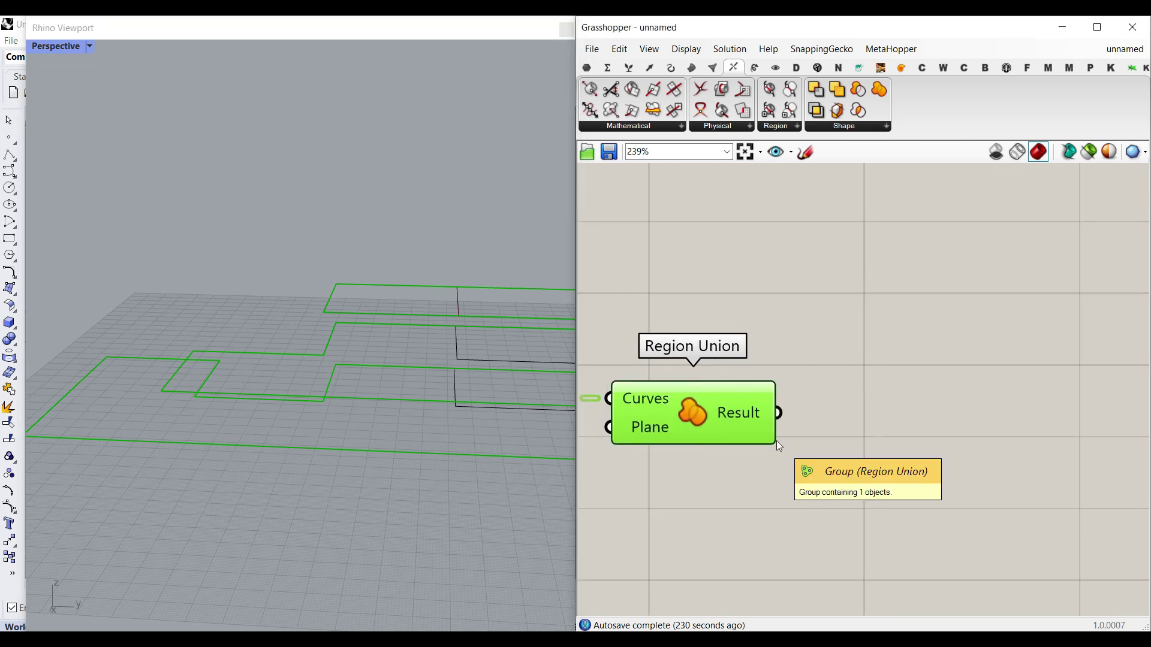
{"action": "left_click", "coordinate": [586, 69]}
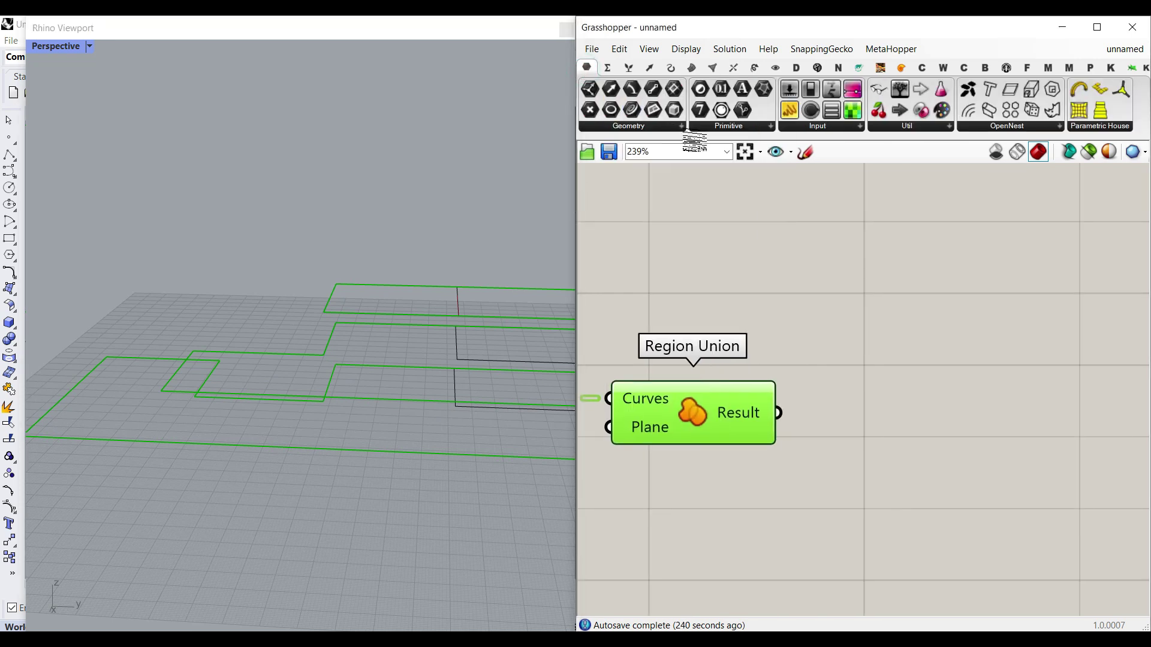
{"action": "left_click", "coordinate": [669, 127]}
{"action": "left_click_drag", "start_coordinate": [724, 303], "coordinate": [877, 399]}
{"action": "left_click_drag", "start_coordinate": [778, 412], "coordinate": [838, 412]}
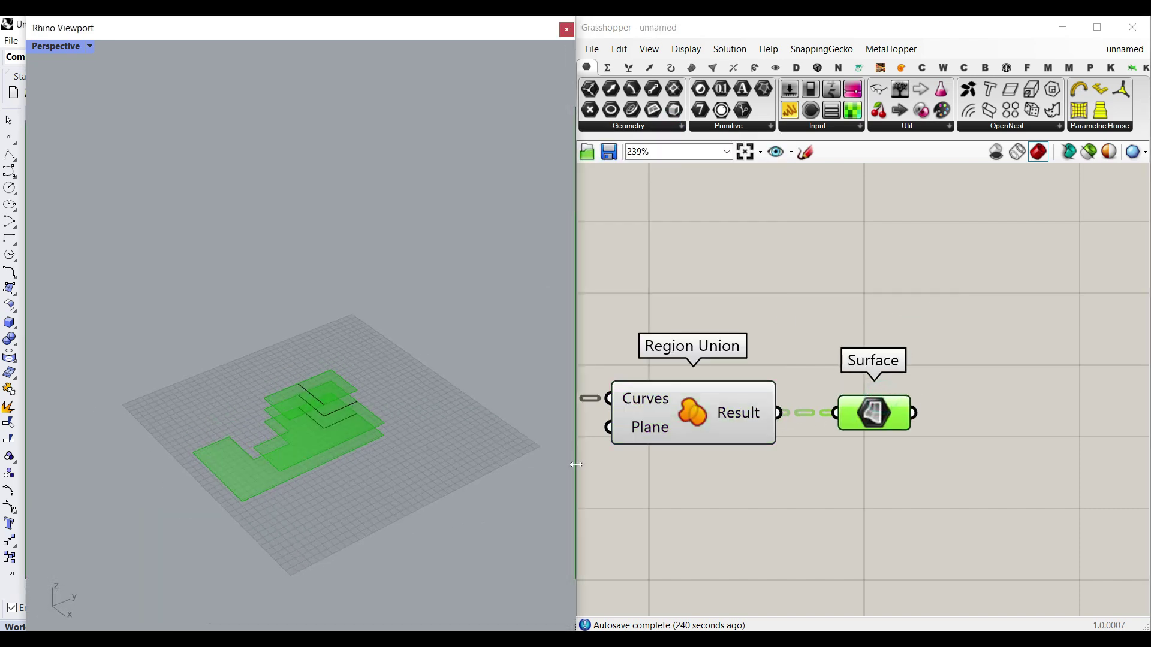
{"action": "left_click", "coordinate": [772, 472]}
{"action": "right_click_drag", "start_coordinate": [269, 412], "coordinate": [301, 451]}
Add an Extrude component after the Surface parameter and feed the surfaces into its Base input.
{"action": "right_click_drag", "start_coordinate": [909, 428], "coordinate": [806, 433]}
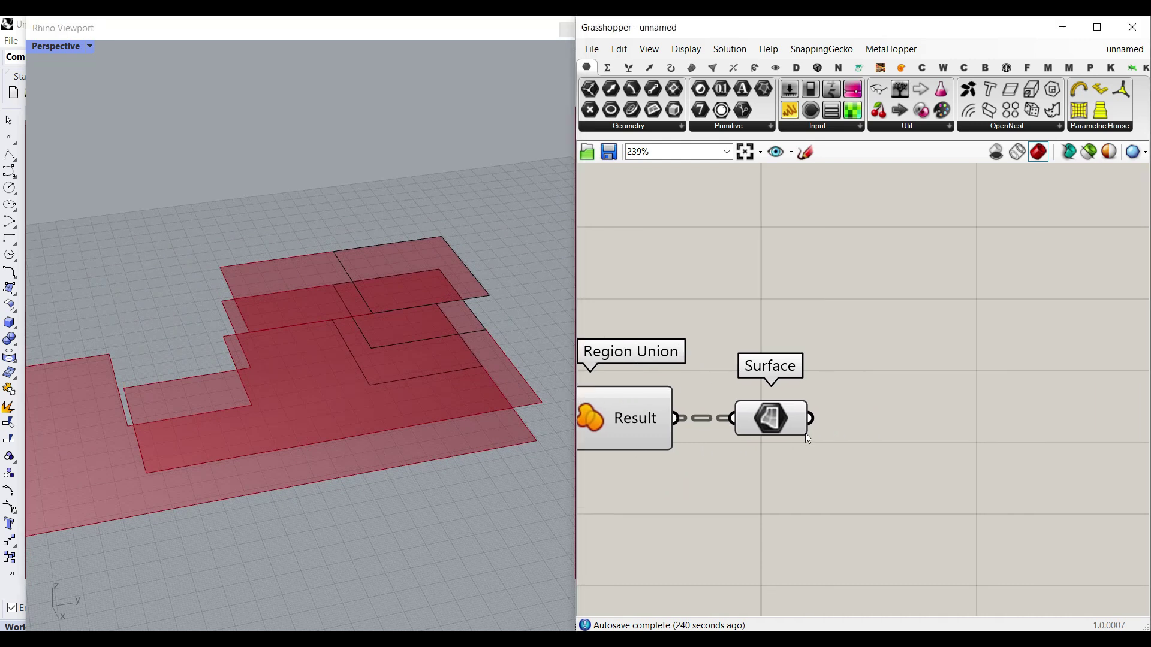
{"action": "left_click", "coordinate": [692, 68]}
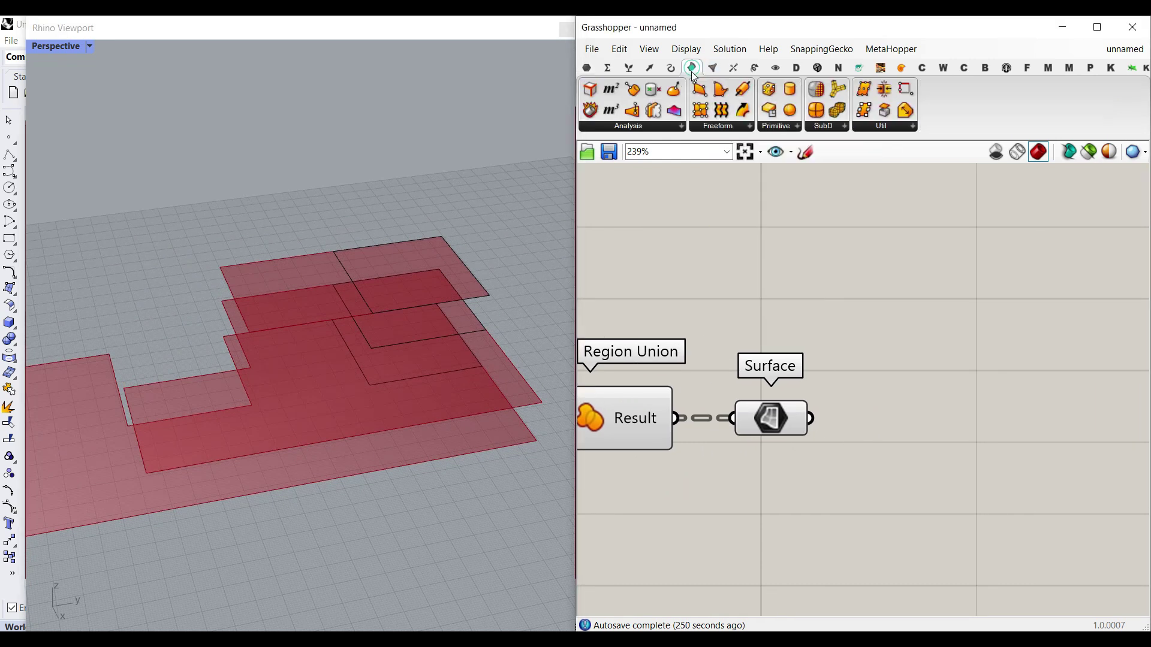
{"action": "left_click", "coordinate": [732, 127]}
{"action": "left_click", "coordinate": [733, 282]}
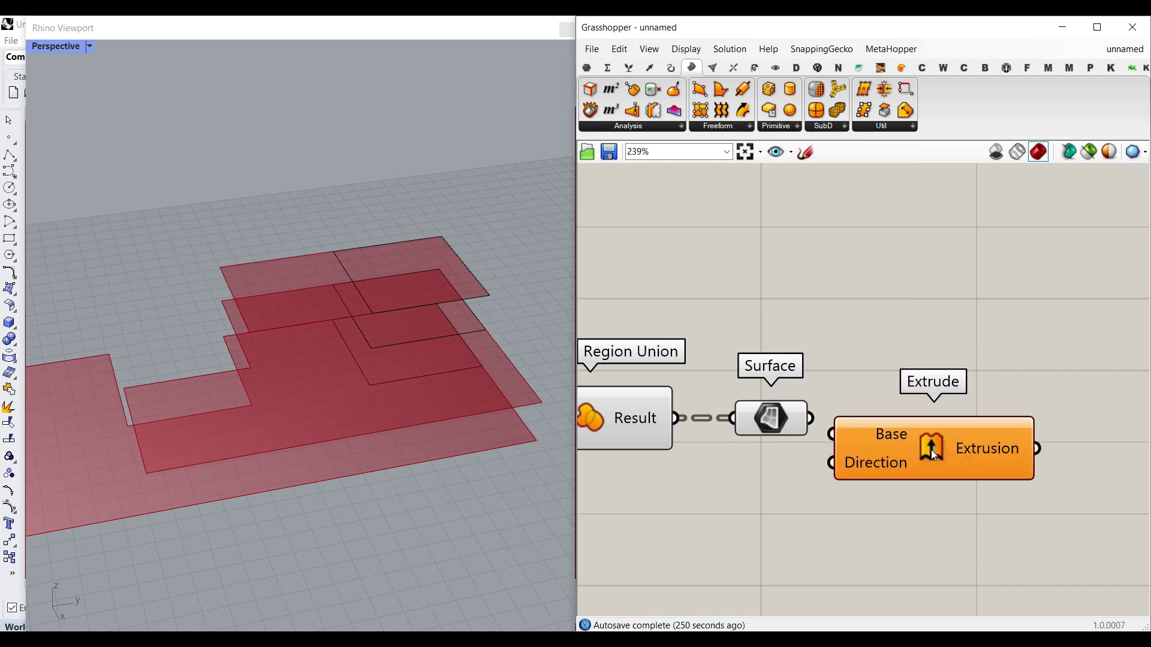
{"action": "left_click_drag", "start_coordinate": [892, 449], "coordinate": [1005, 433]}
Add a Unit Z component, connect its Unit vector to Extrude's Direction input and inspect the extruded floors.
{"action": "double_click", "coordinate": [787, 505]}
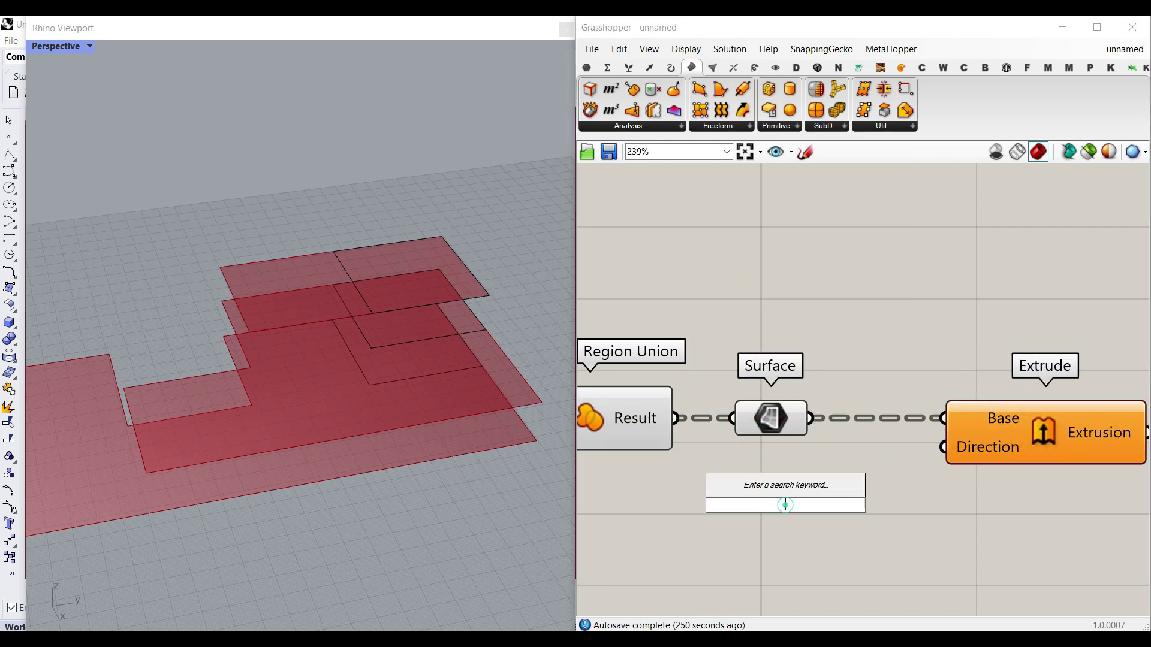
{"action": "type", "text": "z"}
{"action": "left_click", "coordinate": [752, 472]}
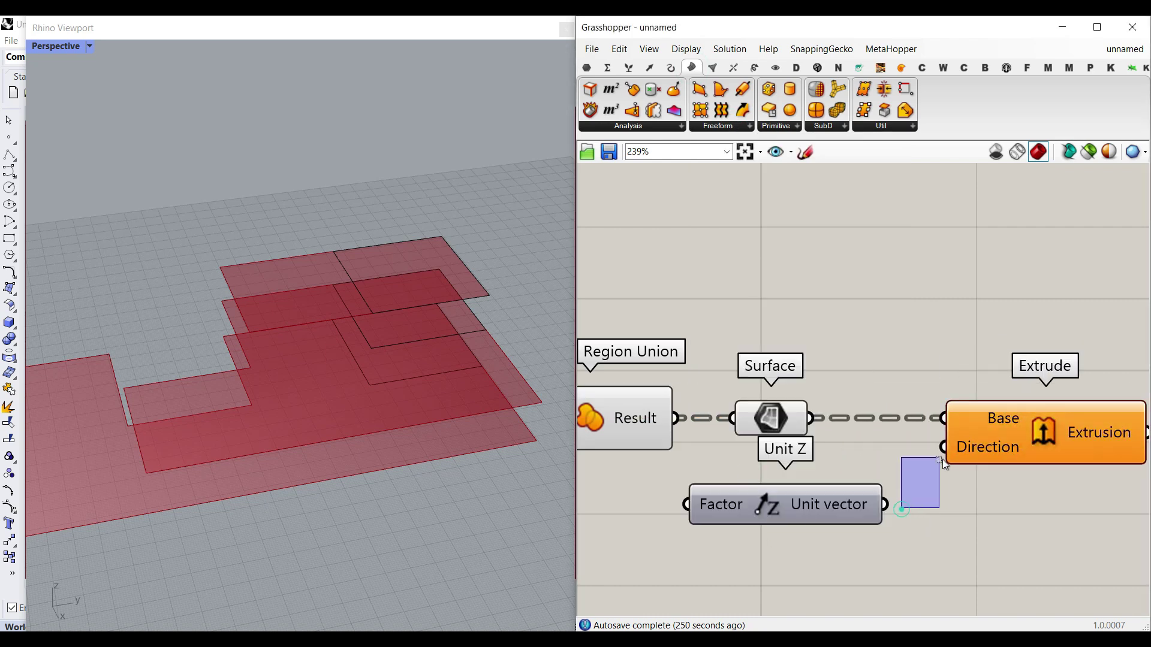
{"action": "left_click_drag", "start_coordinate": [884, 505], "coordinate": [943, 447]}
{"action": "scroll", "coordinate": [919, 444], "scroll_direction": "down", "scroll_amount": 2}
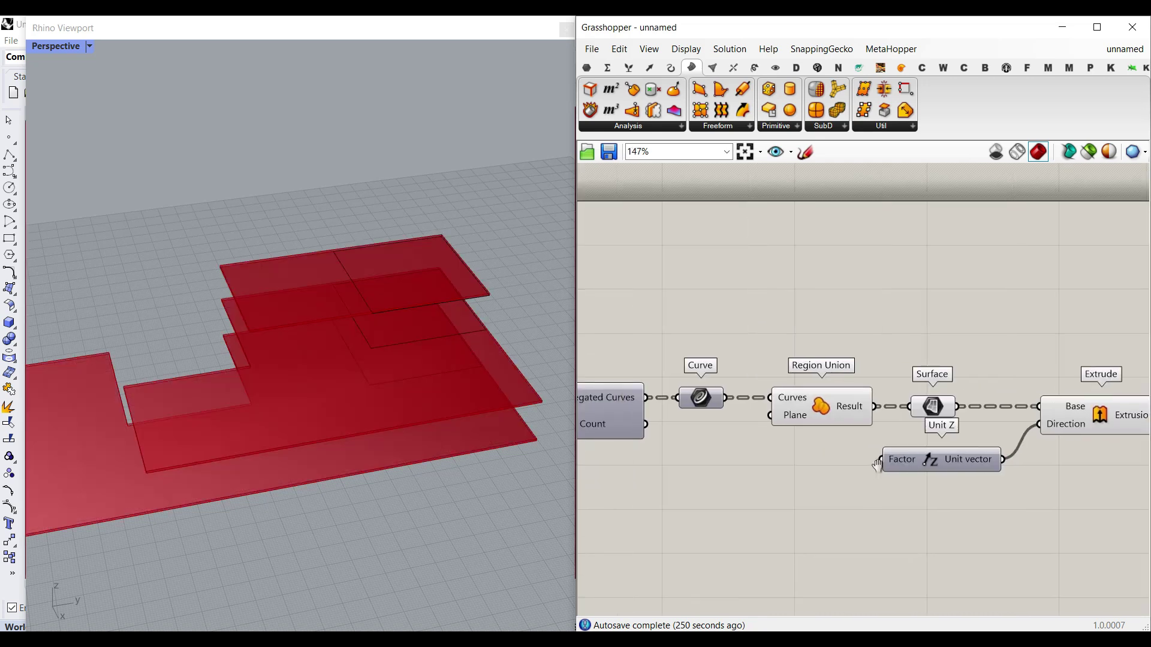
{"action": "right_click_drag", "start_coordinate": [384, 336], "coordinate": [383, 390]}
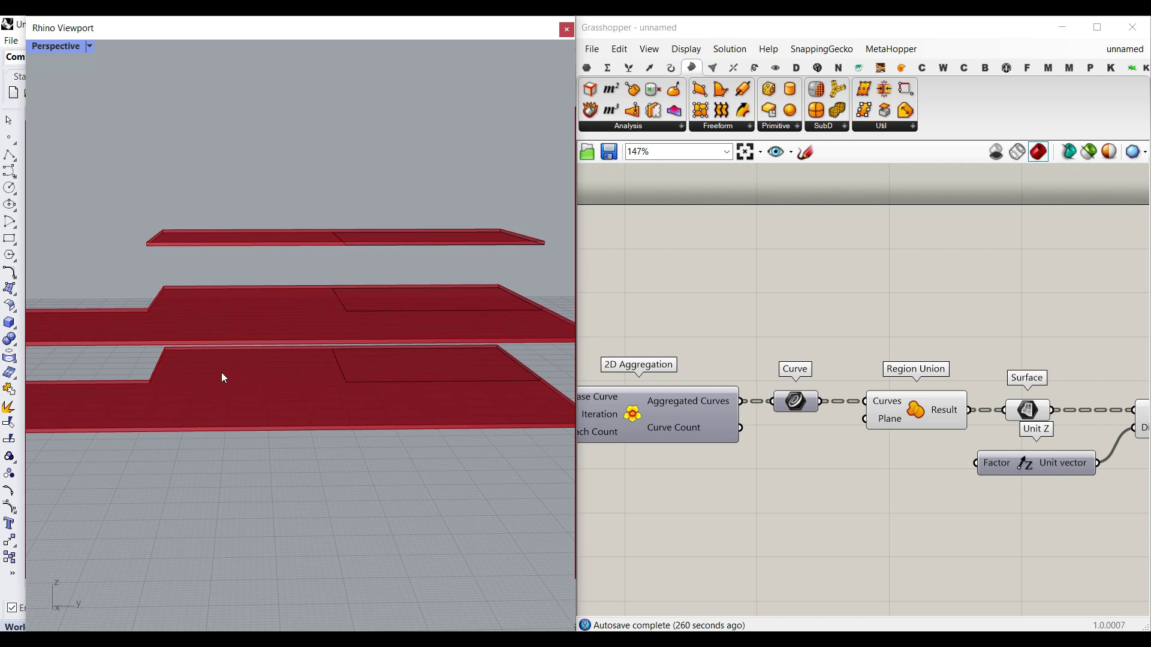
Try a Number Slider at 12.2 and 21.0 as Unit Z's Factor, and delete the slider after checking the floor heights.
{"action": "scroll", "coordinate": [853, 500], "scroll_direction": "up", "scroll_amount": 2}
{"action": "double_click", "coordinate": [861, 497]}
{"action": "type", "text": "12."}
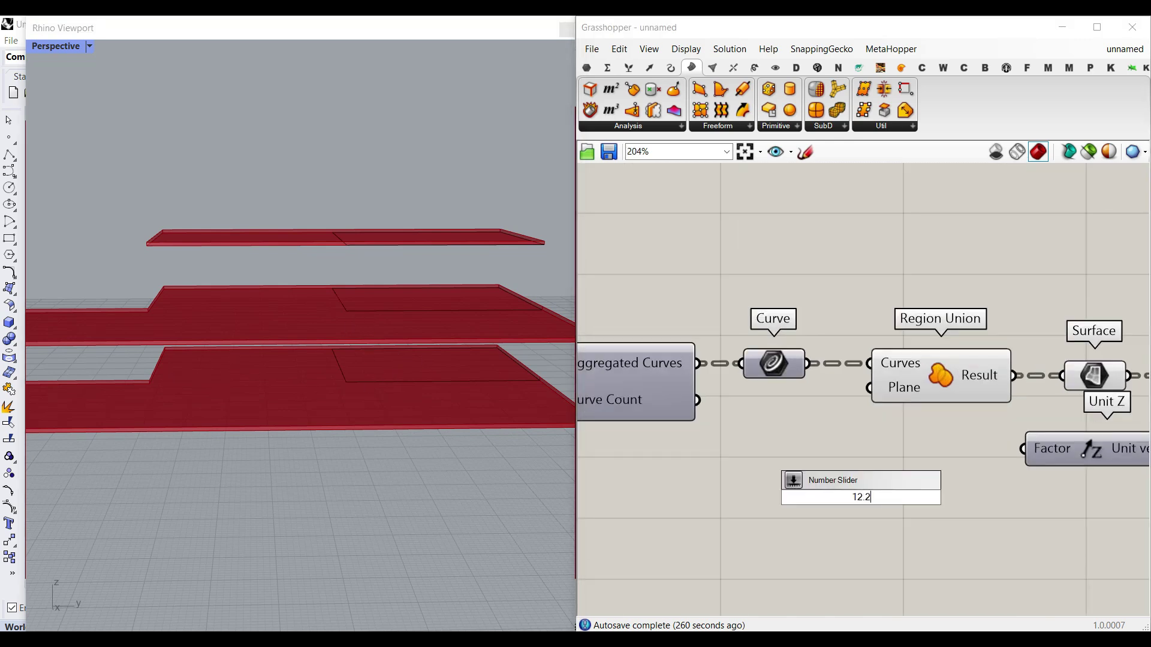
{"action": "type", "text": "2"}
{"action": "key", "text": "Return"}
{"action": "left_click_drag", "start_coordinate": [999, 497], "coordinate": [1023, 449]}
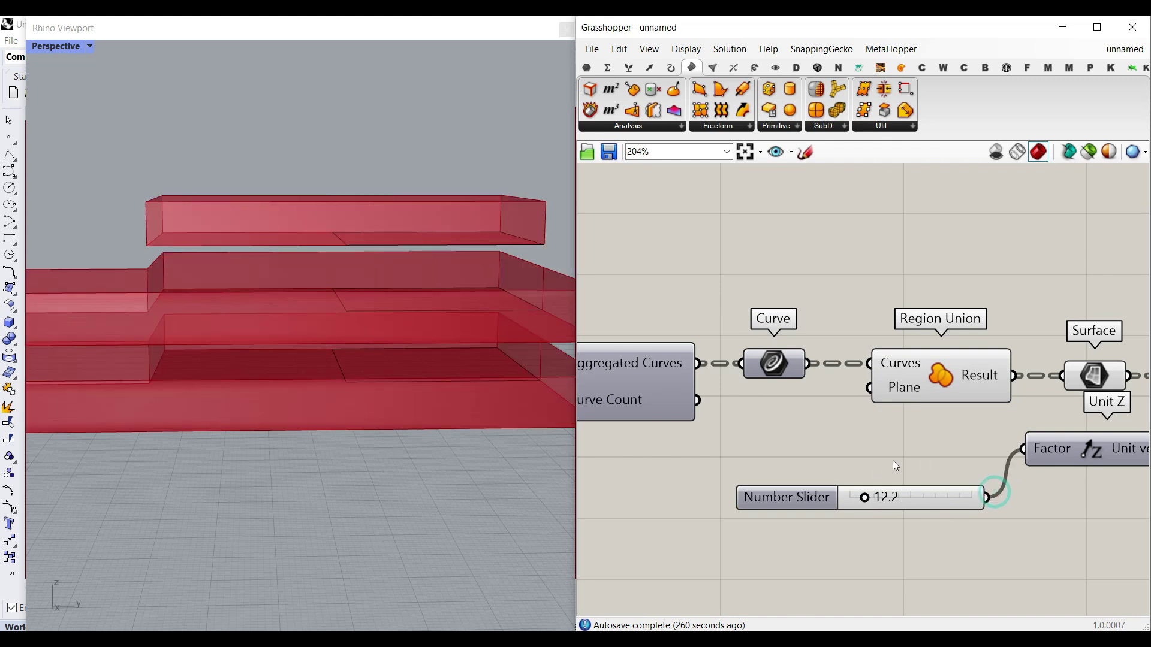
{"action": "left_click_drag", "start_coordinate": [862, 497], "coordinate": [876, 503]}
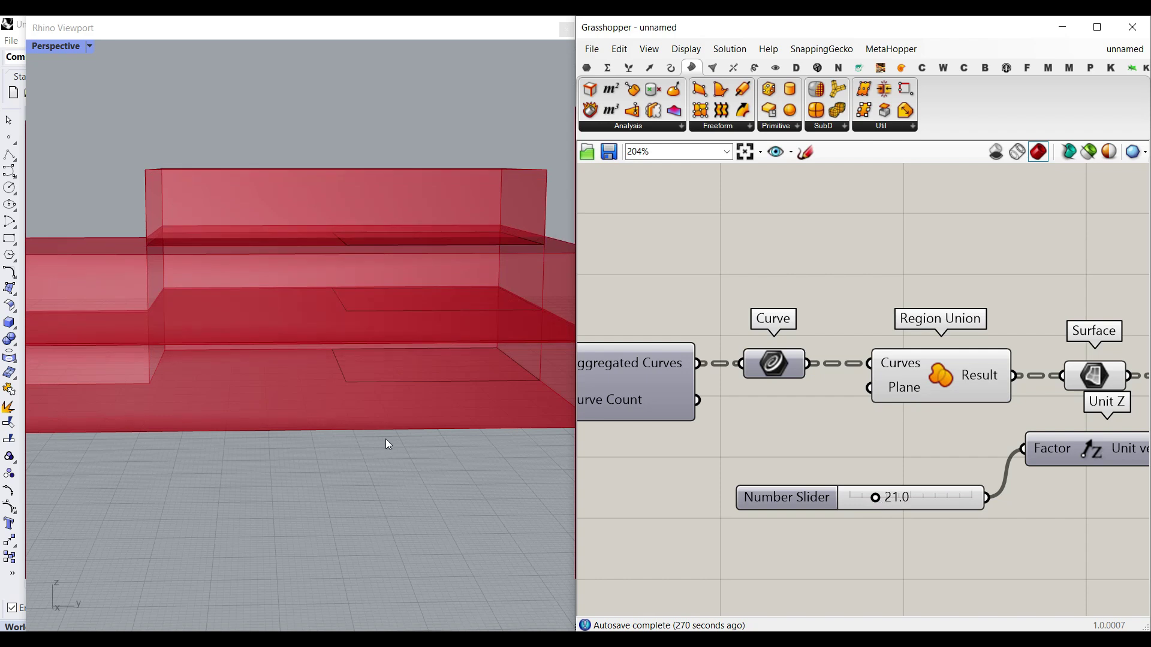
{"action": "right_click_drag", "start_coordinate": [388, 439], "coordinate": [320, 411]}
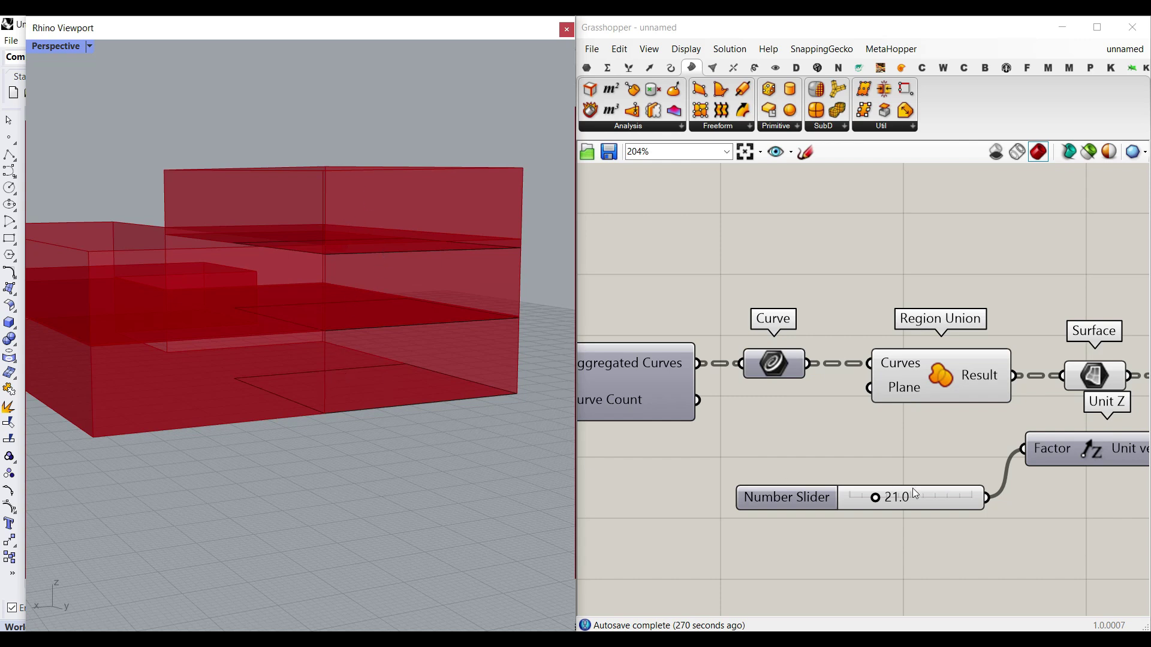
{"action": "left_click_drag", "start_coordinate": [907, 458], "coordinate": [847, 509]}
{"action": "key", "text": "Delete"}
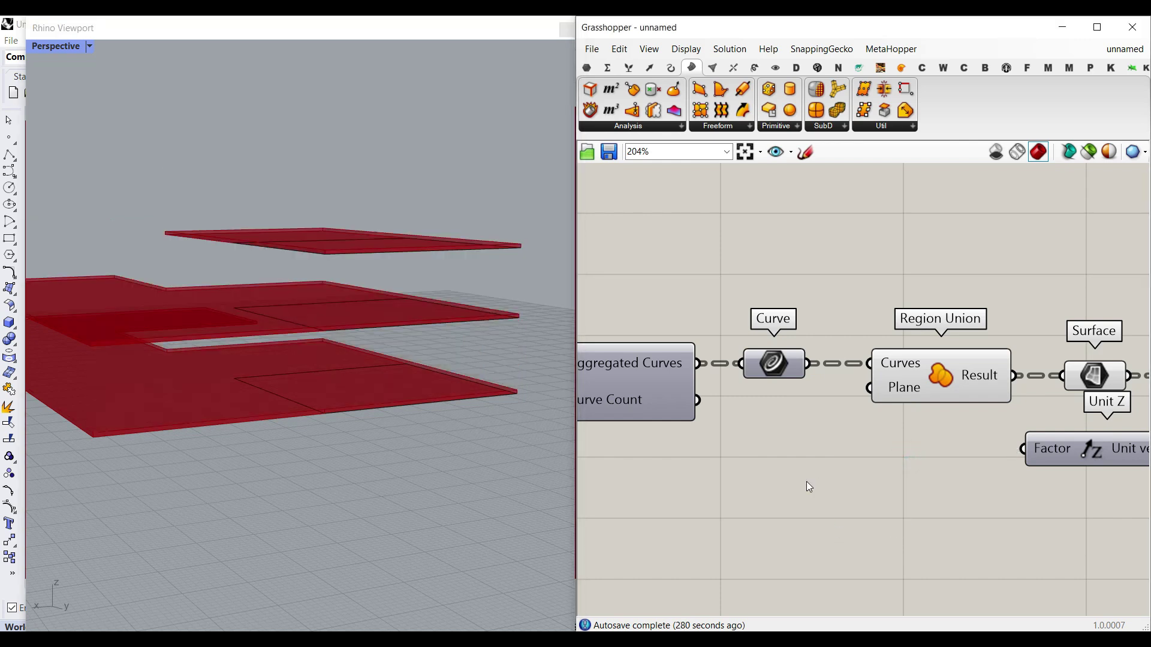
Shift the Base Curve parameter further away from the 2D Aggregation component.
{"action": "scroll", "coordinate": [807, 481], "scroll_direction": "down", "scroll_amount": 4}
{"action": "right_click_drag", "start_coordinate": [807, 481], "coordinate": [1009, 447]}
{"action": "right_click_drag", "start_coordinate": [834, 404], "coordinate": [953, 392]}
{"action": "scroll", "coordinate": [953, 392], "scroll_direction": "up", "scroll_amount": 4}
{"action": "scroll", "coordinate": [900, 393], "scroll_direction": "up", "scroll_amount": 1}
{"action": "right_click_drag", "start_coordinate": [869, 390], "coordinate": [743, 375]}
{"action": "left_click_drag", "start_coordinate": [745, 380], "coordinate": [695, 379]}
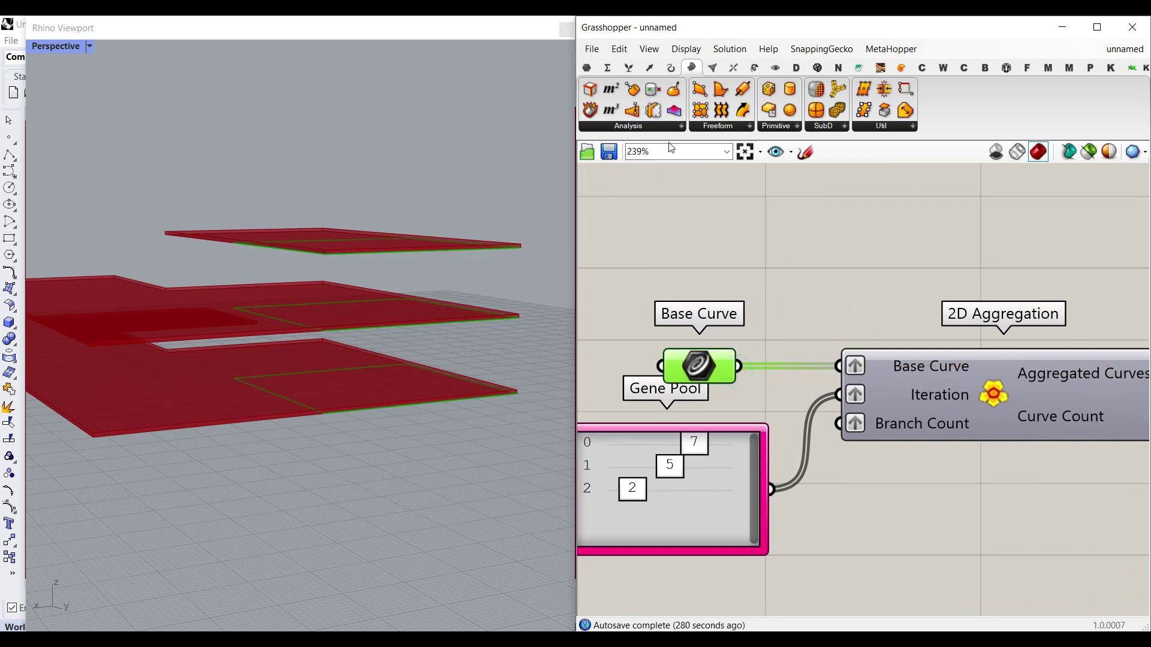
Place a Polygon Center component below 2D Aggregation, connect Base Curve to its Polyline input and check the center points.
{"action": "left_click", "coordinate": [671, 67]}
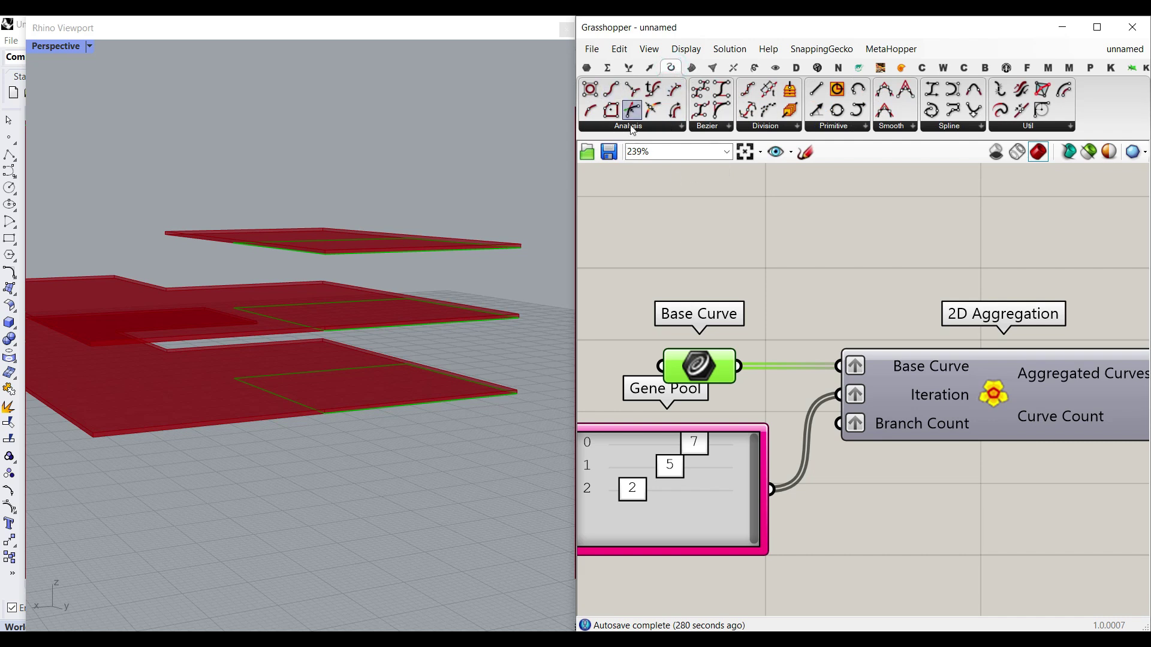
{"action": "left_click", "coordinate": [612, 111]}
{"action": "left_click", "coordinate": [925, 547]}
{"action": "left_click_drag", "start_coordinate": [702, 284], "coordinate": [788, 466]}
{"action": "right_click_drag", "start_coordinate": [924, 505], "coordinate": [780, 358]}
{"action": "left_click_drag", "start_coordinate": [781, 359], "coordinate": [840, 501]}
{"action": "left_click", "coordinate": [685, 70]}
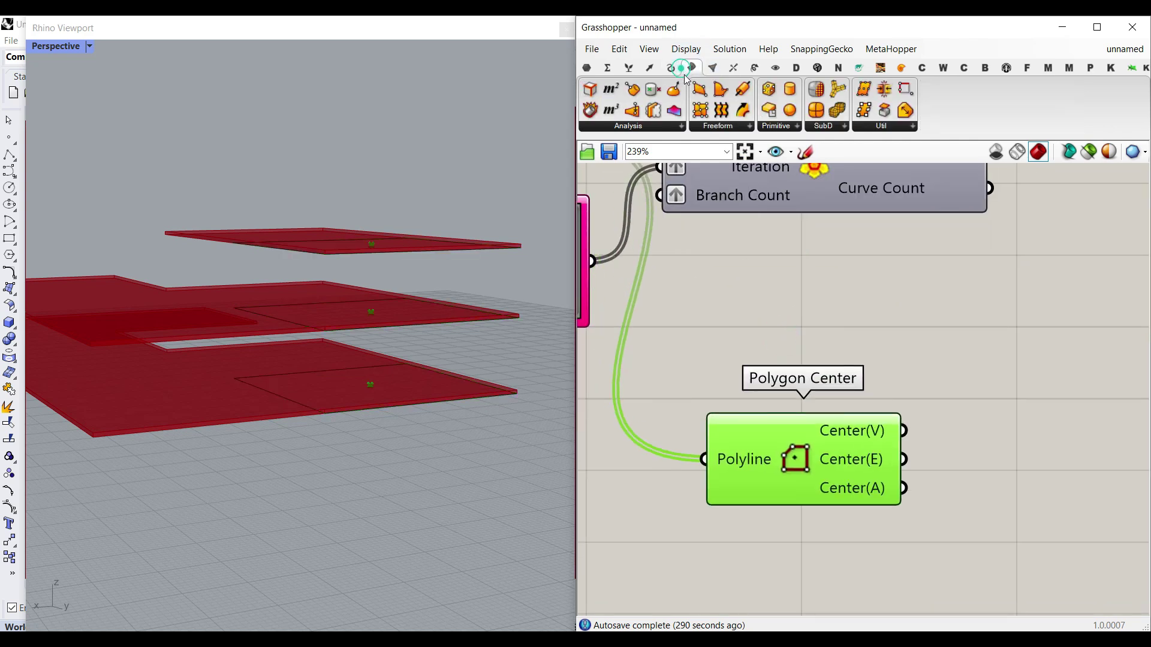
{"action": "right_click_drag", "start_coordinate": [874, 479], "coordinate": [821, 363]}
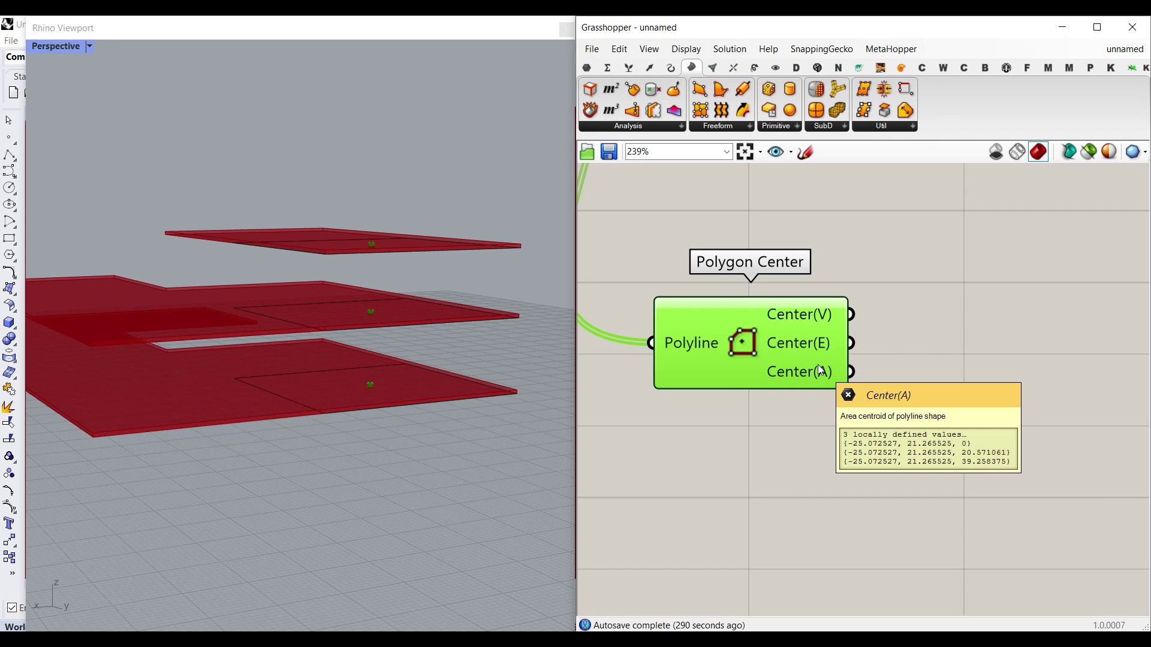
{"action": "right_click_drag", "start_coordinate": [179, 353], "coordinate": [399, 304]}
{"action": "left_click_drag", "start_coordinate": [783, 359], "coordinate": [776, 396]}
{"action": "left_click", "coordinate": [944, 362]}
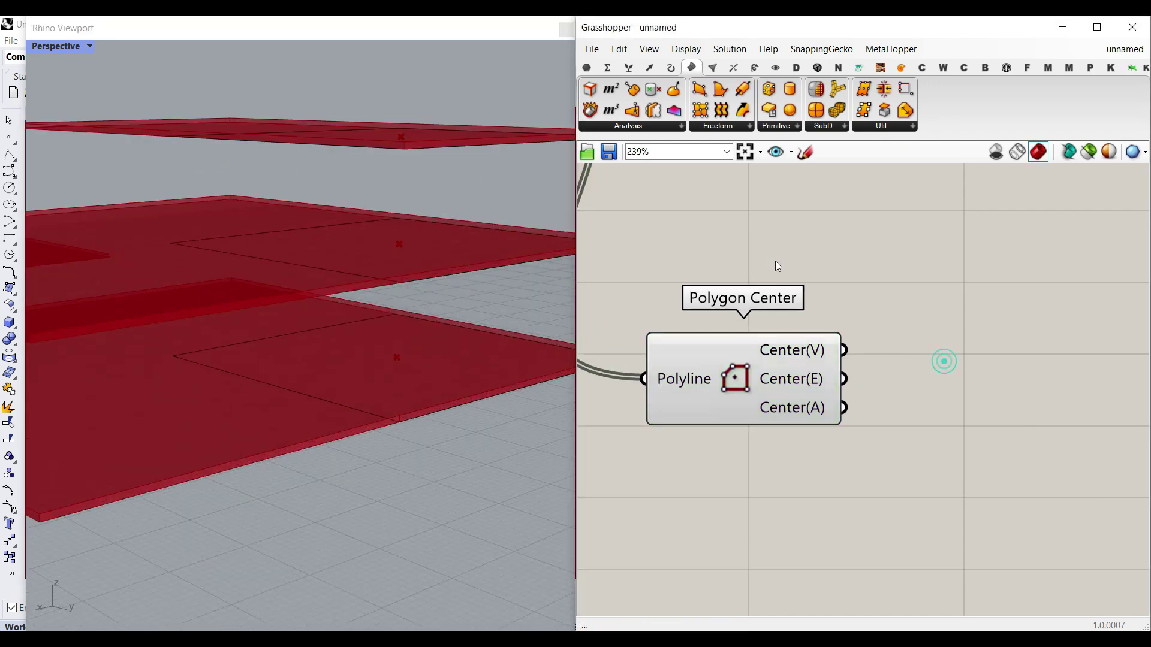
Place a Deconstruct point component, connect Polygon Center's Center(A) output to it and check its Z component values.
{"action": "left_click", "coordinate": [649, 68]}
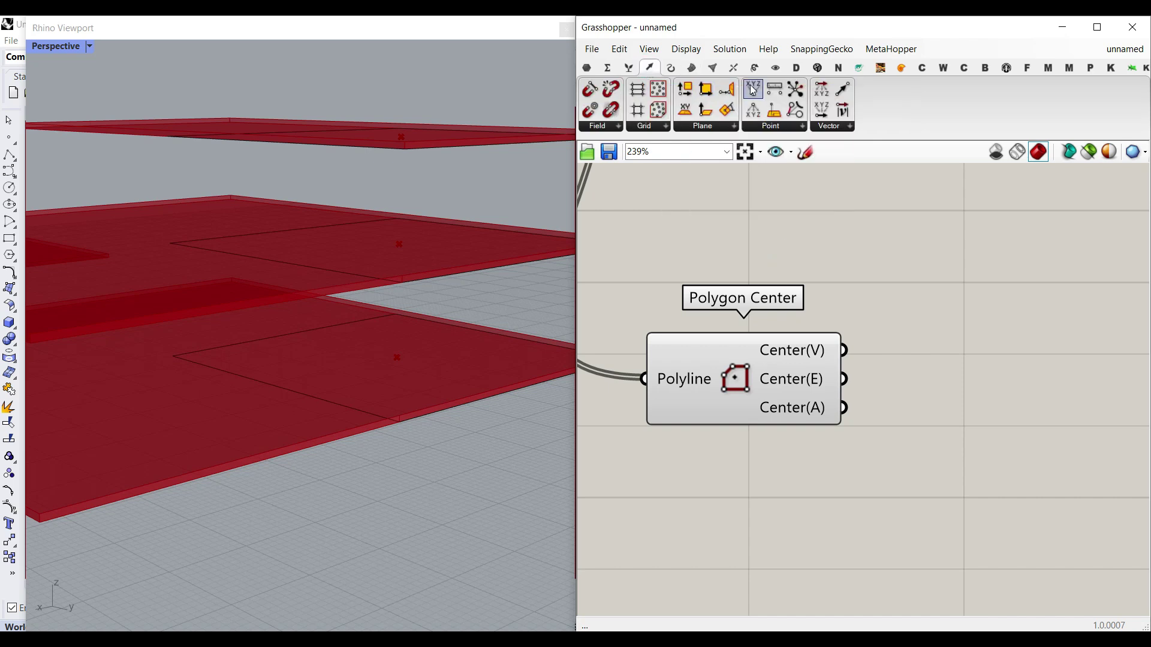
{"action": "left_click", "coordinate": [754, 109]}
{"action": "left_click", "coordinate": [1003, 450]}
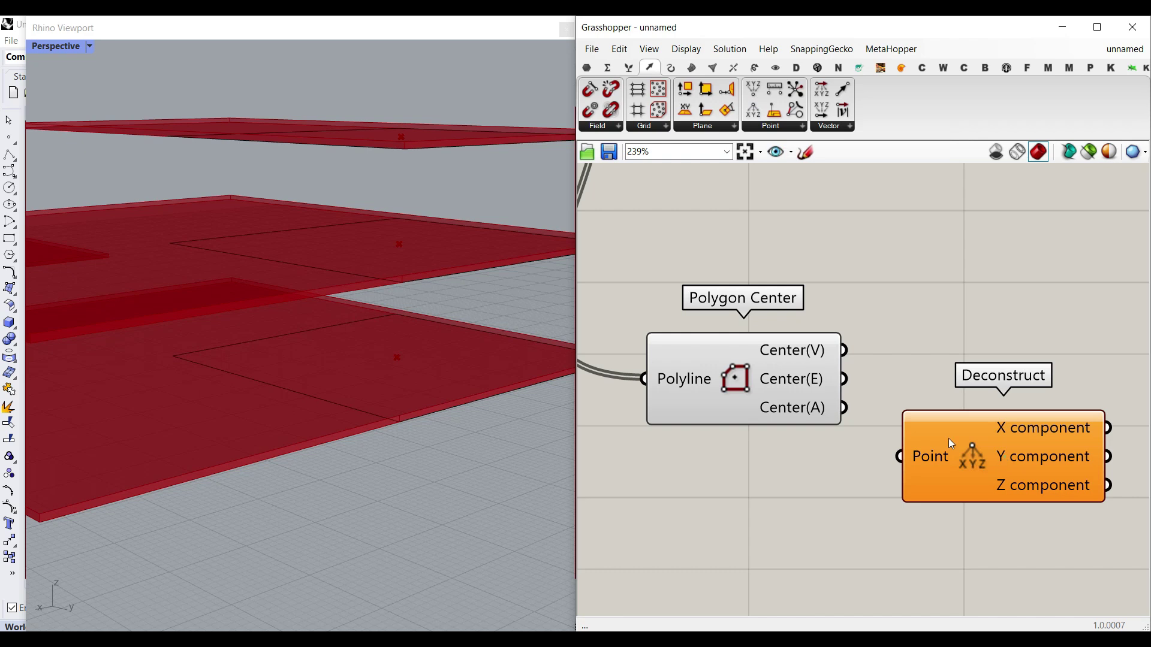
{"action": "left_click_drag", "start_coordinate": [839, 408], "coordinate": [873, 422]}
{"action": "right_click_drag", "start_coordinate": [872, 422], "coordinate": [832, 408]}
{"action": "left_click_drag", "start_coordinate": [800, 393], "coordinate": [860, 443]}
{"action": "right_click_drag", "start_coordinate": [1003, 487], "coordinate": [798, 316]}
{"action": "mouse_move", "coordinate": [796, 306]}
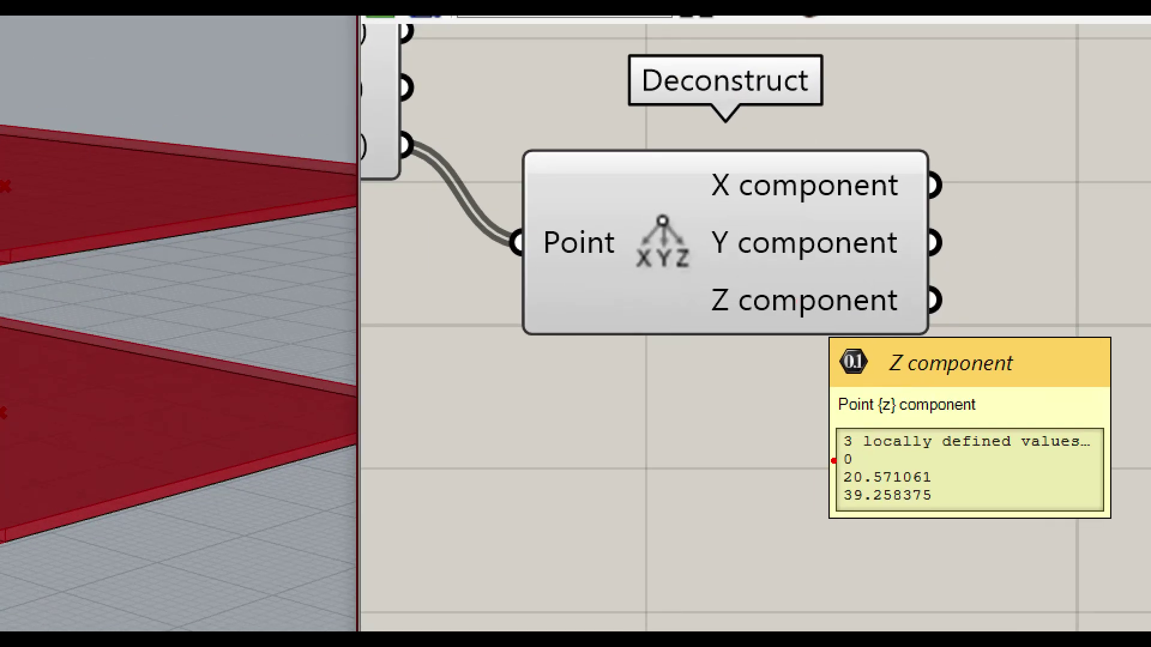
{"action": "mouse_move", "coordinate": [833, 460]}
{"action": "left_mouse_down"}
{"action": "mouse_move", "coordinate": [514, 448]}
{"action": "mouse_move", "coordinate": [371, 411]}
{"action": "mouse_move", "coordinate": [400, 461]}
{"action": "left_mouse_up"}
{"action": "mouse_move", "coordinate": [835, 480]}
{"action": "left_mouse_down"}
{"action": "mouse_move", "coordinate": [273, 184]}
{"action": "mouse_move", "coordinate": [279, 251]}
{"action": "left_mouse_up"}
{"action": "mouse_move", "coordinate": [837, 507]}
{"action": "left_mouse_down"}
{"action": "mouse_move", "coordinate": [666, 521]}
{"action": "mouse_move", "coordinate": [275, 54]}
{"action": "mouse_move", "coordinate": [261, 87]}
{"action": "left_mouse_up"}
{"action": "left_click_drag", "start_coordinate": [273, 37], "coordinate": [333, 73]}
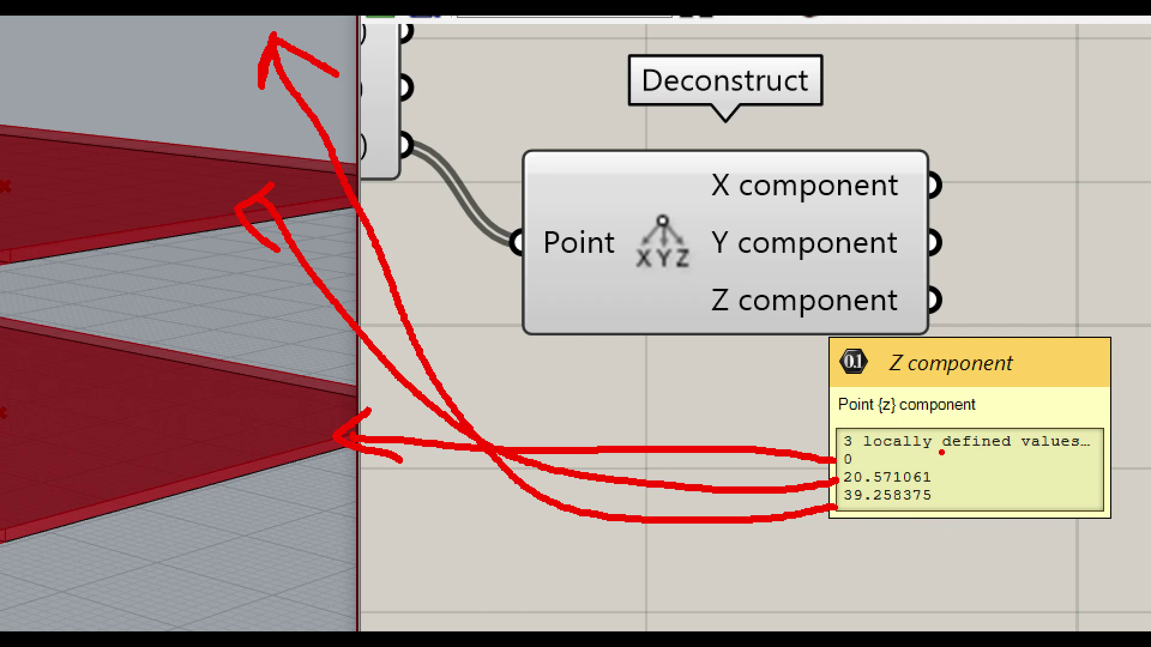
Place a Relative Differences component beside Deconstruct, connect Z component to its Values input and check the Differenced list.
{"action": "mouse_move", "coordinate": [941, 454]}
{"action": "left_mouse_down"}
{"action": "mouse_move", "coordinate": [942, 480]}
{"action": "mouse_move", "coordinate": [952, 471]}
{"action": "left_mouse_up"}
{"action": "key", "text": "Escape"}
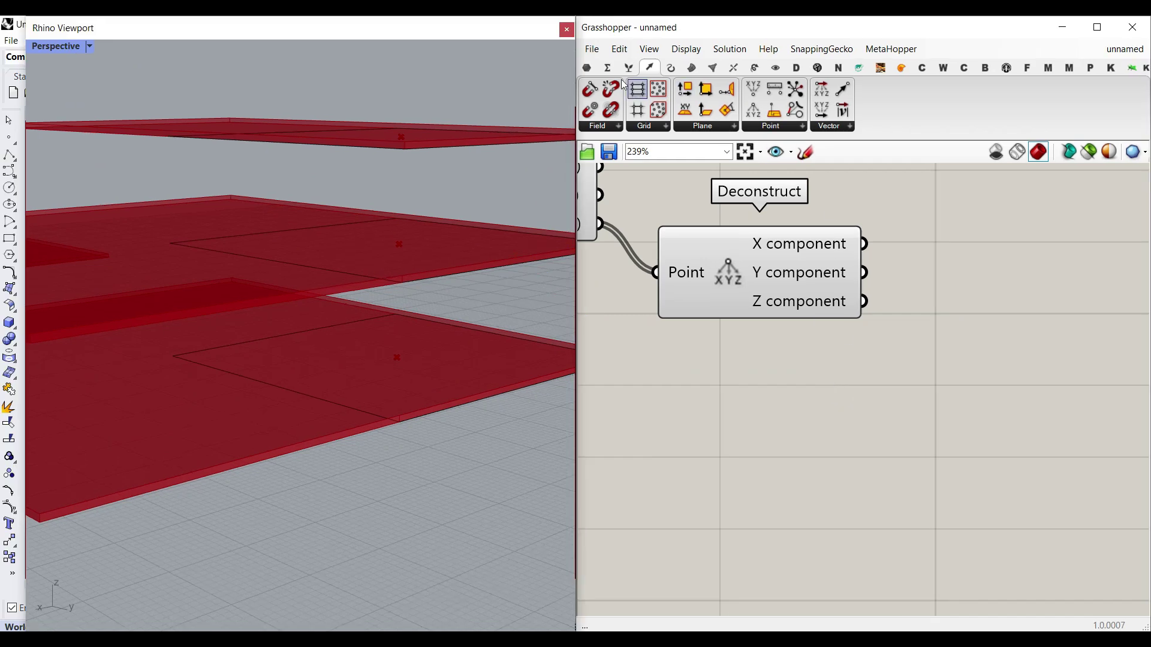
{"action": "left_click", "coordinate": [608, 68]}
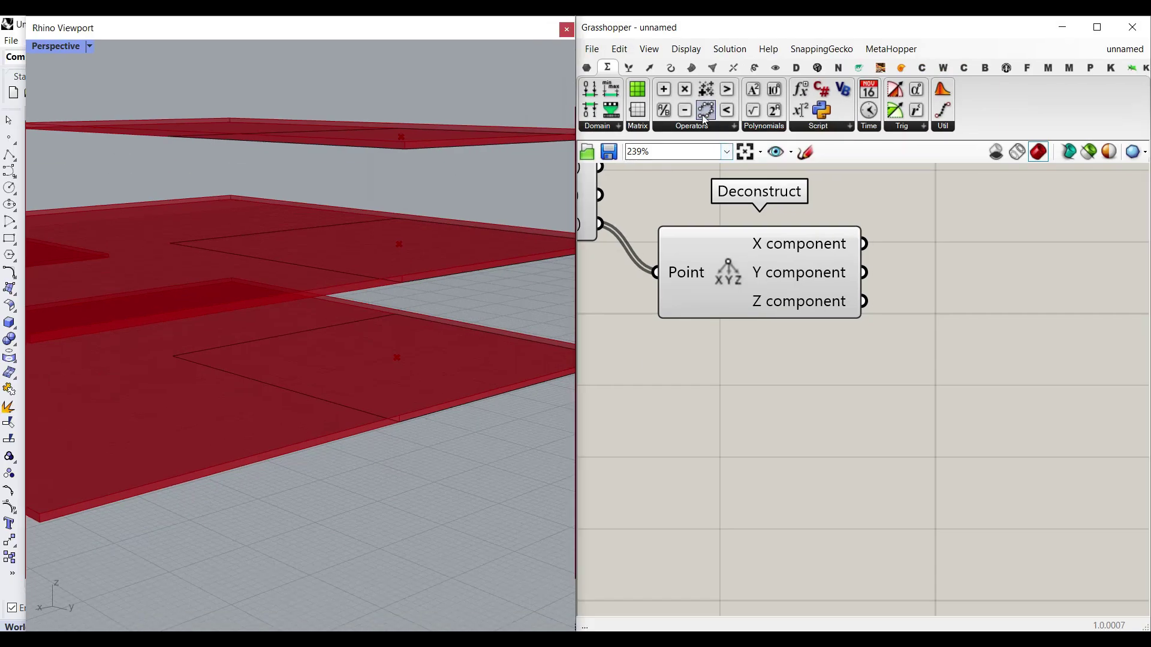
{"action": "left_click_drag", "start_coordinate": [705, 112], "coordinate": [956, 338]}
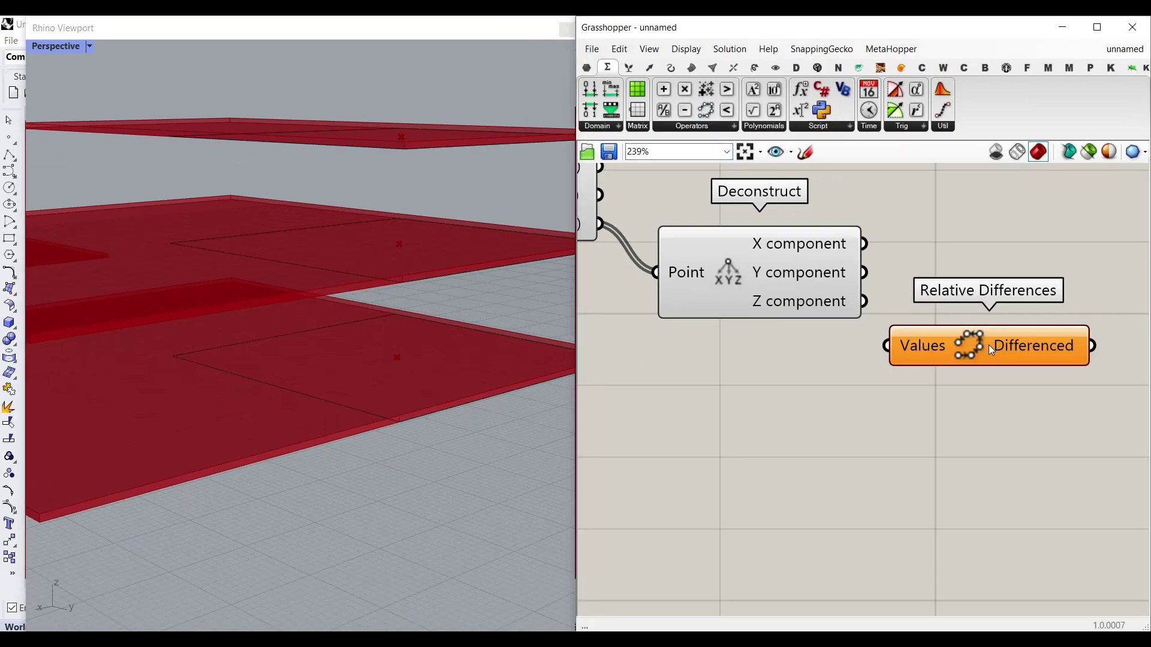
{"action": "left_click_drag", "start_coordinate": [881, 334], "coordinate": [888, 346]}
{"action": "right_click_drag", "start_coordinate": [1035, 345], "coordinate": [813, 327]}
{"action": "mouse_move", "coordinate": [812, 327]}
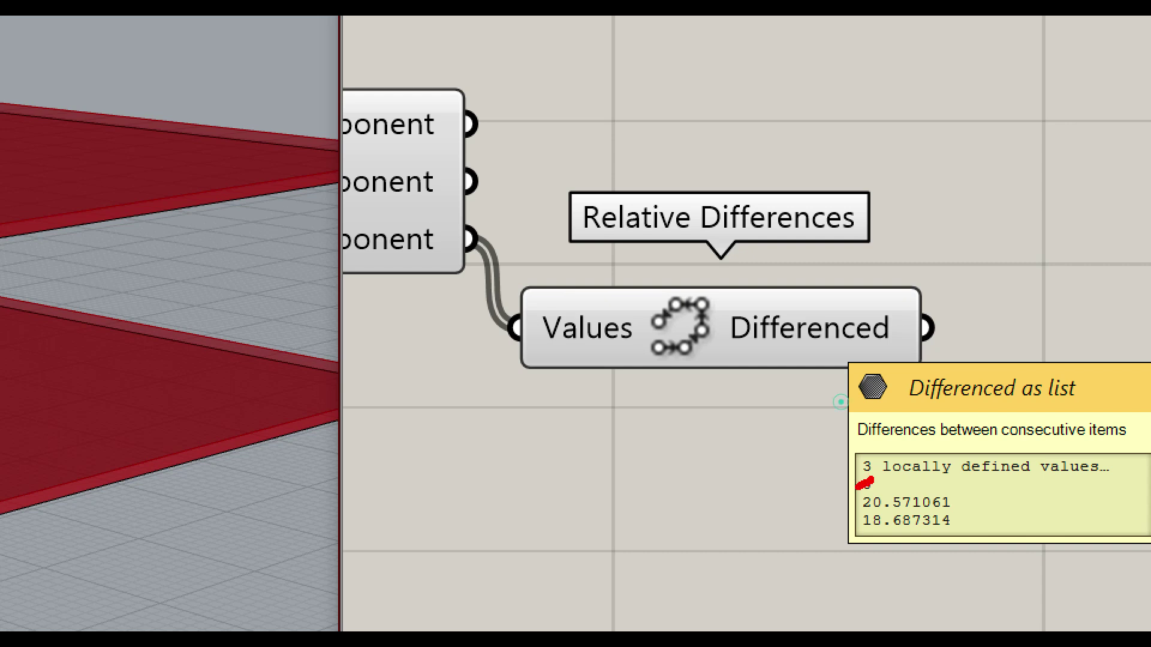
Examine the Differenced list against the spacing between the stacked floors and consider the missing height above the uppermost floor.
{"action": "mouse_move", "coordinate": [850, 503]}
{"action": "left_mouse_down"}
{"action": "mouse_move", "coordinate": [545, 440]}
{"action": "mouse_move", "coordinate": [355, 419]}
{"action": "left_mouse_up"}
{"action": "mouse_move", "coordinate": [385, 401]}
{"action": "left_mouse_down"}
{"action": "mouse_move", "coordinate": [350, 417]}
{"action": "mouse_move", "coordinate": [393, 453]}
{"action": "left_mouse_up"}
{"action": "left_click_drag", "start_coordinate": [852, 528], "coordinate": [823, 530]}
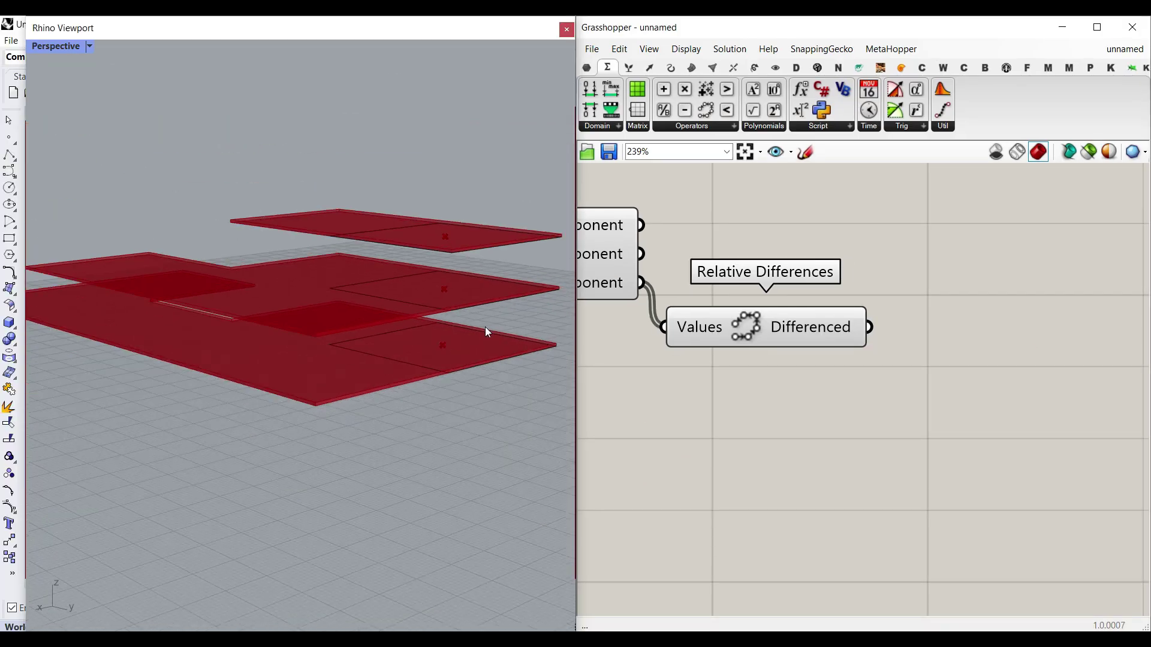
{"action": "scroll", "coordinate": [525, 253], "scroll_direction": "up", "scroll_amount": 3}
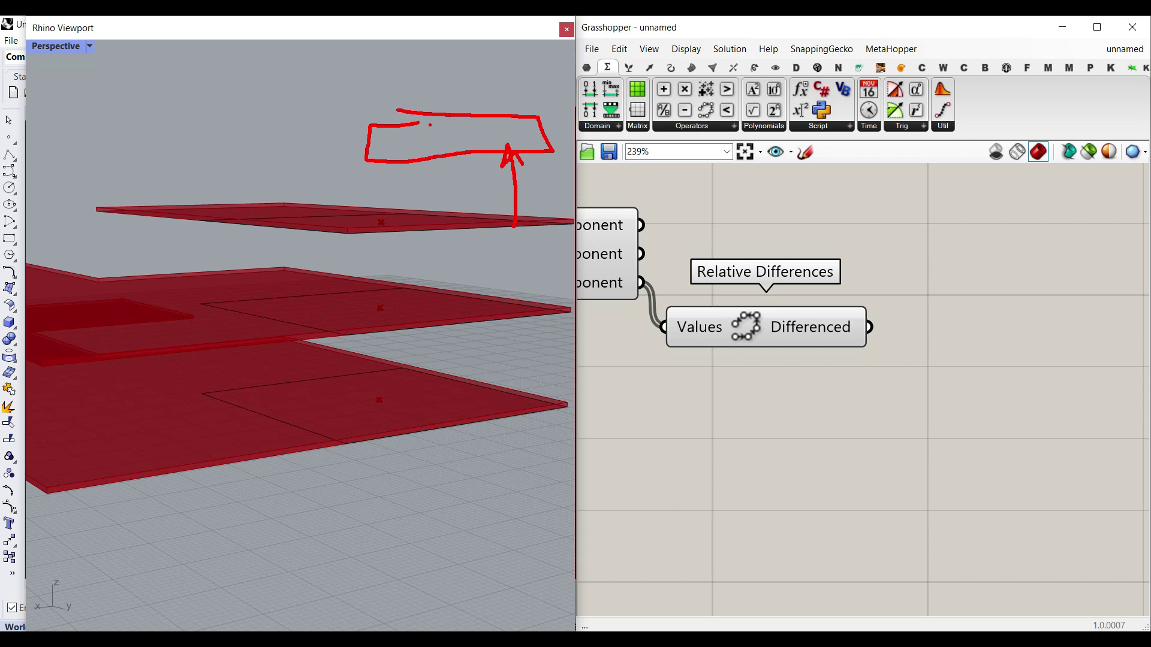
{"action": "key", "text": "Escape"}
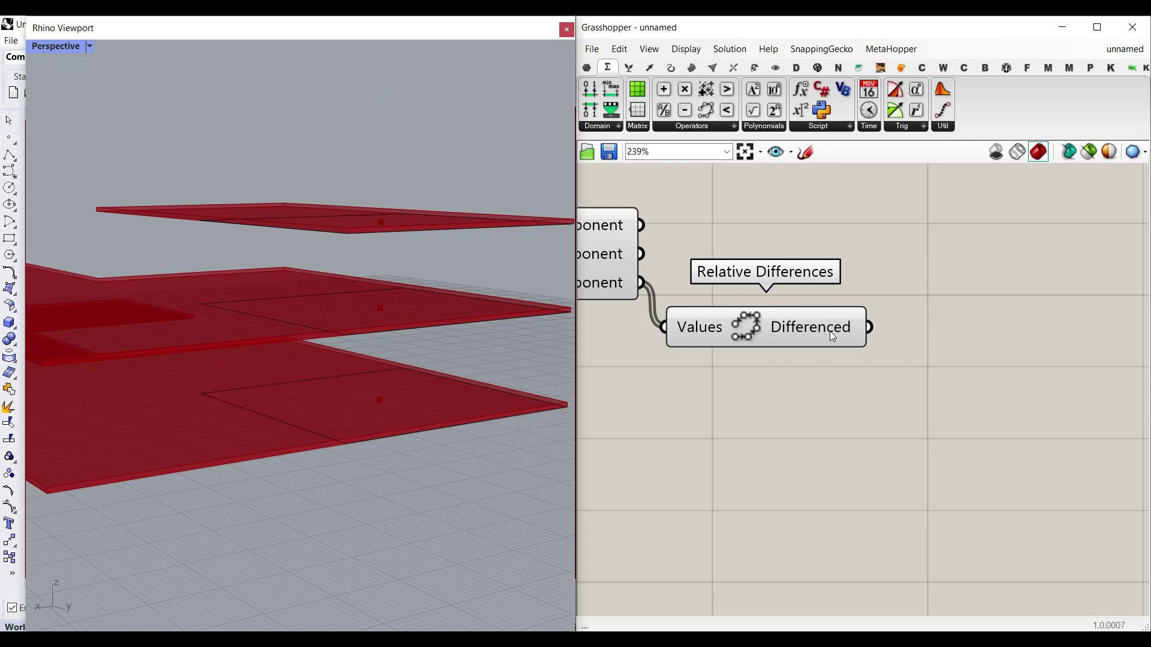
{"action": "mouse_move", "coordinate": [830, 331]}
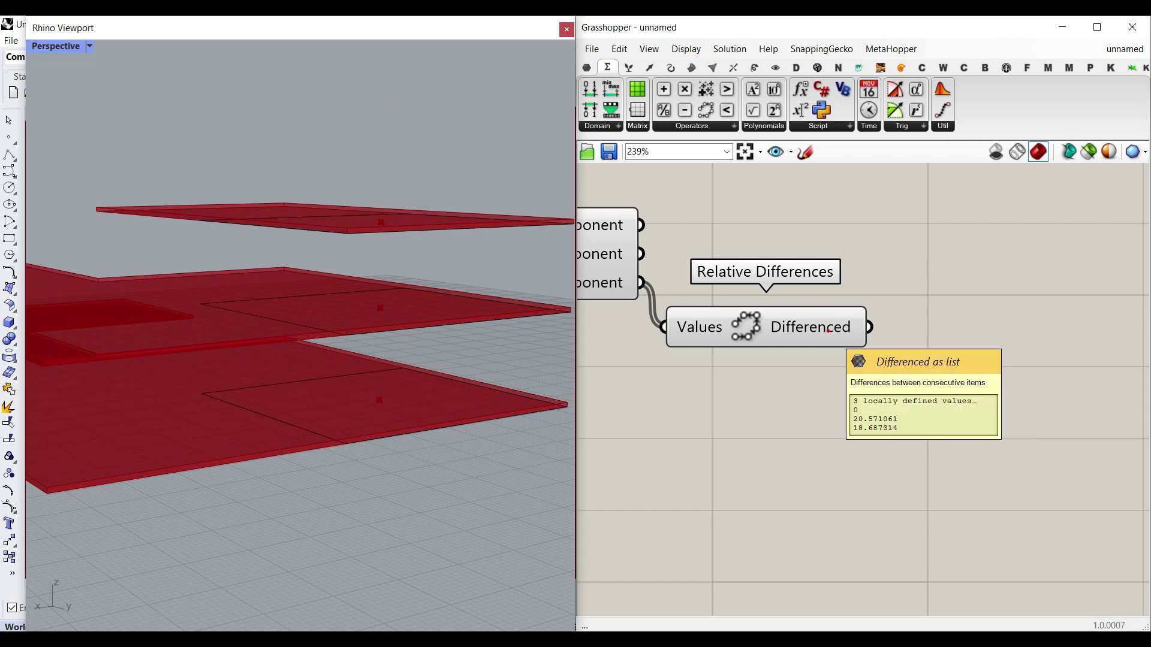
{"action": "key", "text": "ctrl+1"}
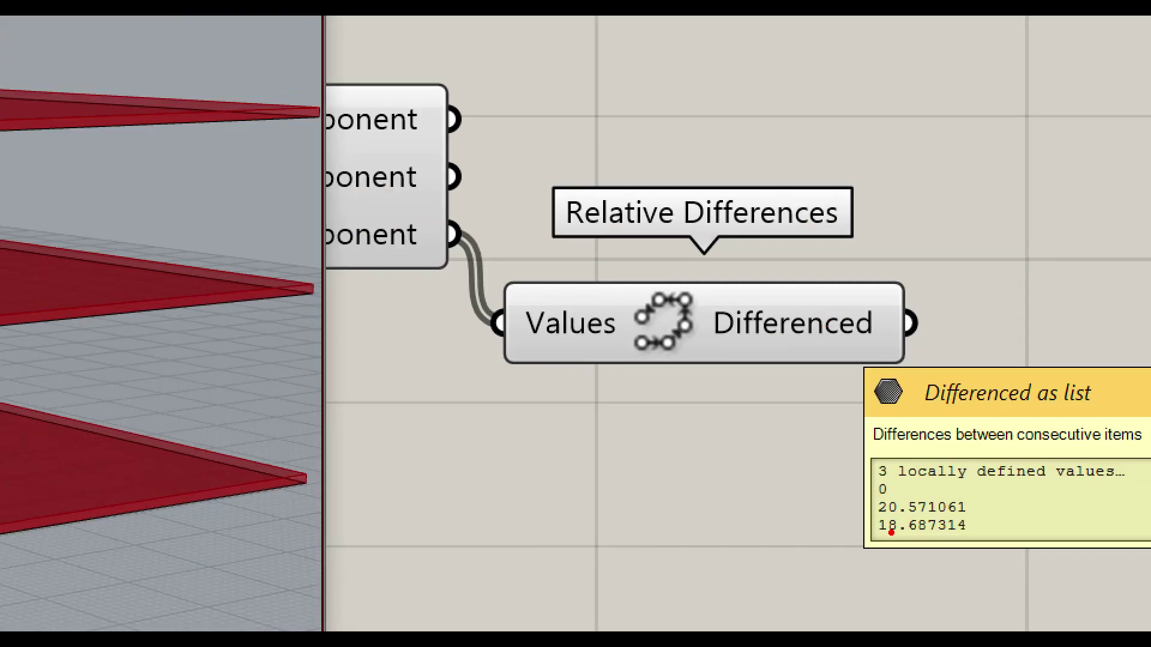
{"action": "left_click_drag", "start_coordinate": [887, 542], "coordinate": [878, 559]}
{"action": "left_click", "coordinate": [888, 580]}
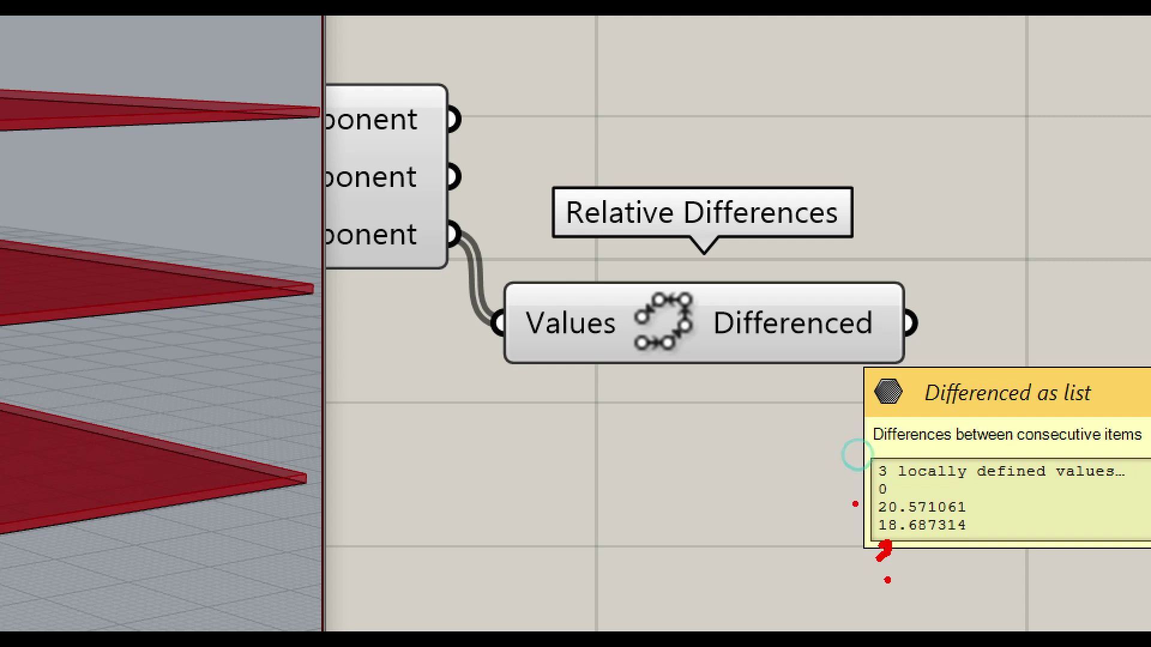
{"action": "left_click_drag", "start_coordinate": [897, 481], "coordinate": [874, 503]}
{"action": "left_click", "coordinate": [854, 572]}
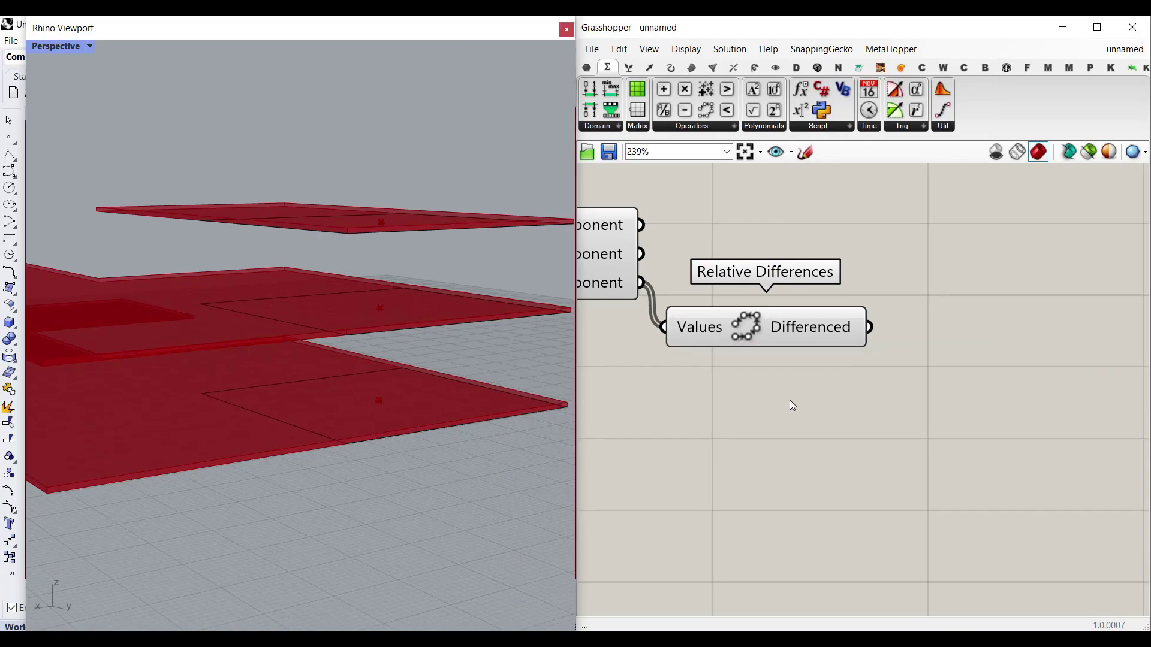
Add a Number Slider set to 12.55 below Relative Differences and rename it Last floor.
{"action": "double_click", "coordinate": [755, 470]}
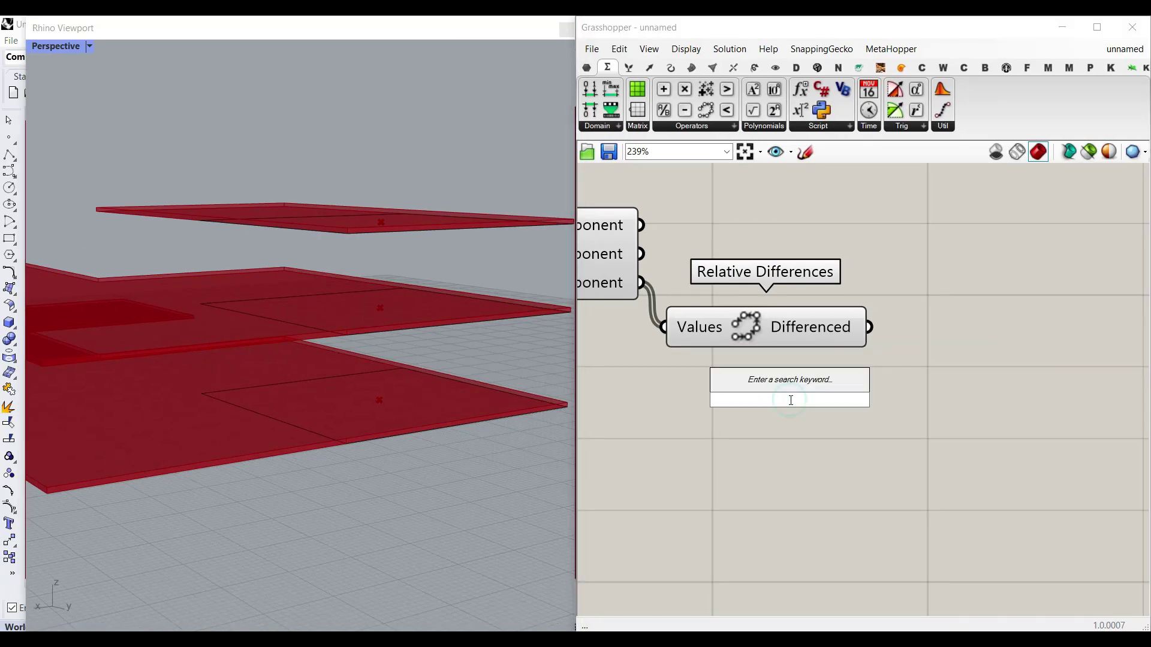
{"action": "type", "text": "12.55"}
{"action": "key", "text": "Return"}
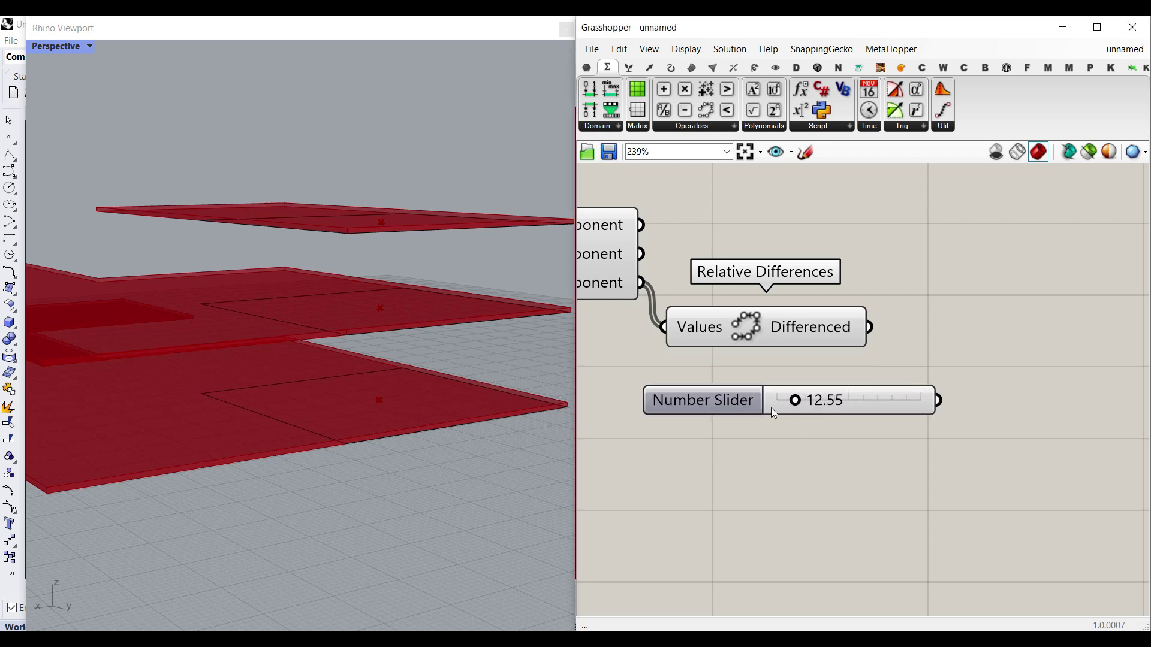
{"action": "right_click", "coordinate": [738, 397]}
{"action": "triple_click", "coordinate": [827, 403]}
{"action": "type", "text": "La"}
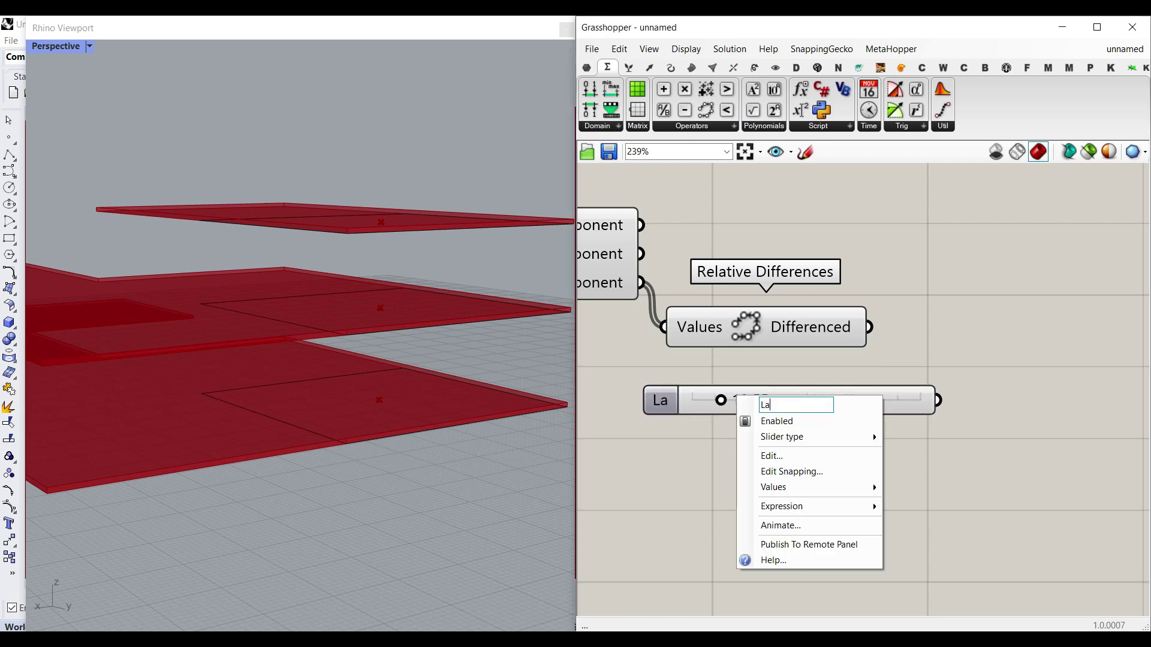
{"action": "type", "text": "s floor"}
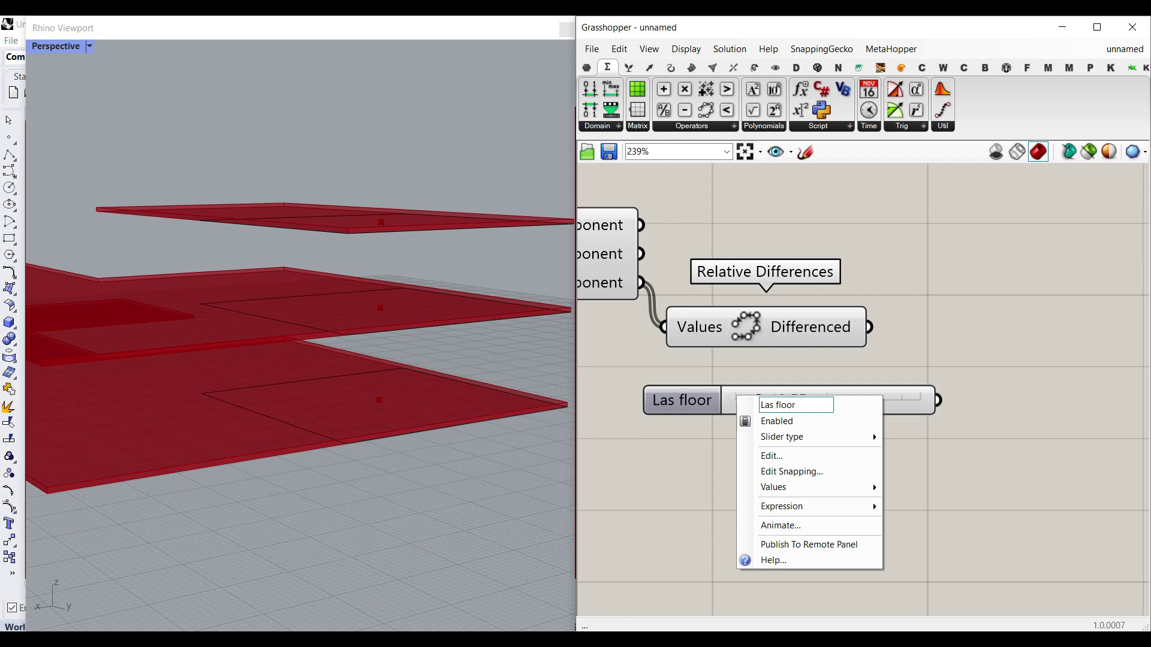
{"action": "left_click", "coordinate": [771, 403]}
{"action": "type", "text": "t"}
{"action": "key", "text": "Return"}
{"action": "left_click", "coordinate": [961, 357]}
Move the Last floor slider a little further below Relative Differences and check the Differenced values.
{"action": "left_click_drag", "start_coordinate": [880, 395], "coordinate": [828, 409]}
{"action": "mouse_move", "coordinate": [818, 336]}
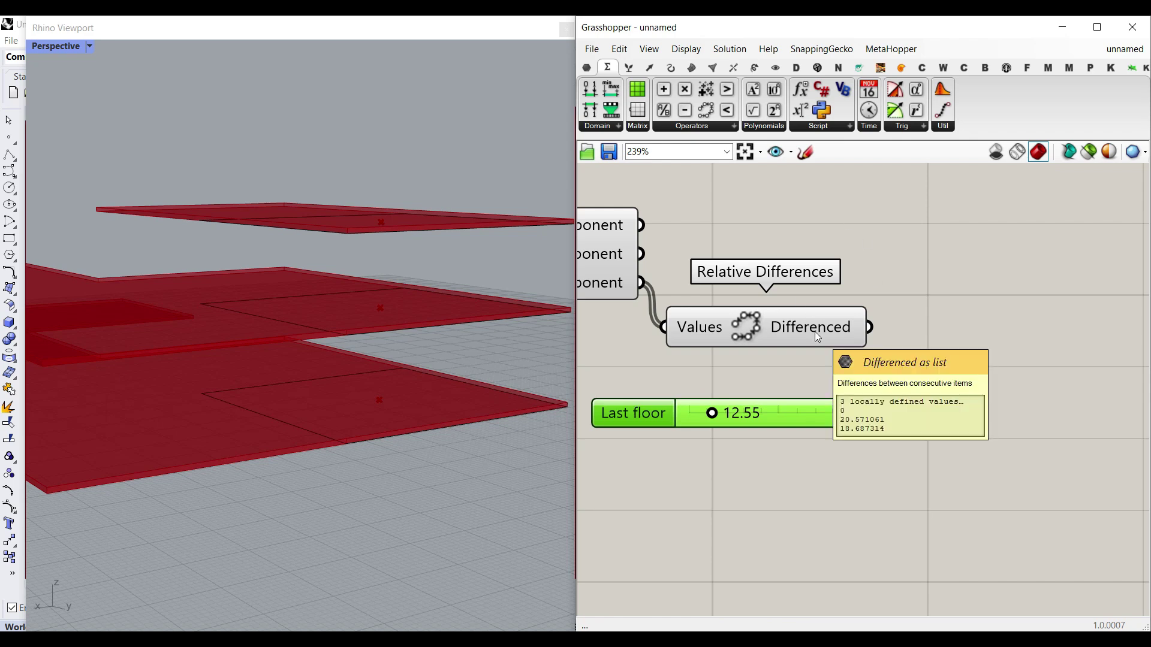
{"action": "left_click_drag", "start_coordinate": [811, 410], "coordinate": [816, 431]}
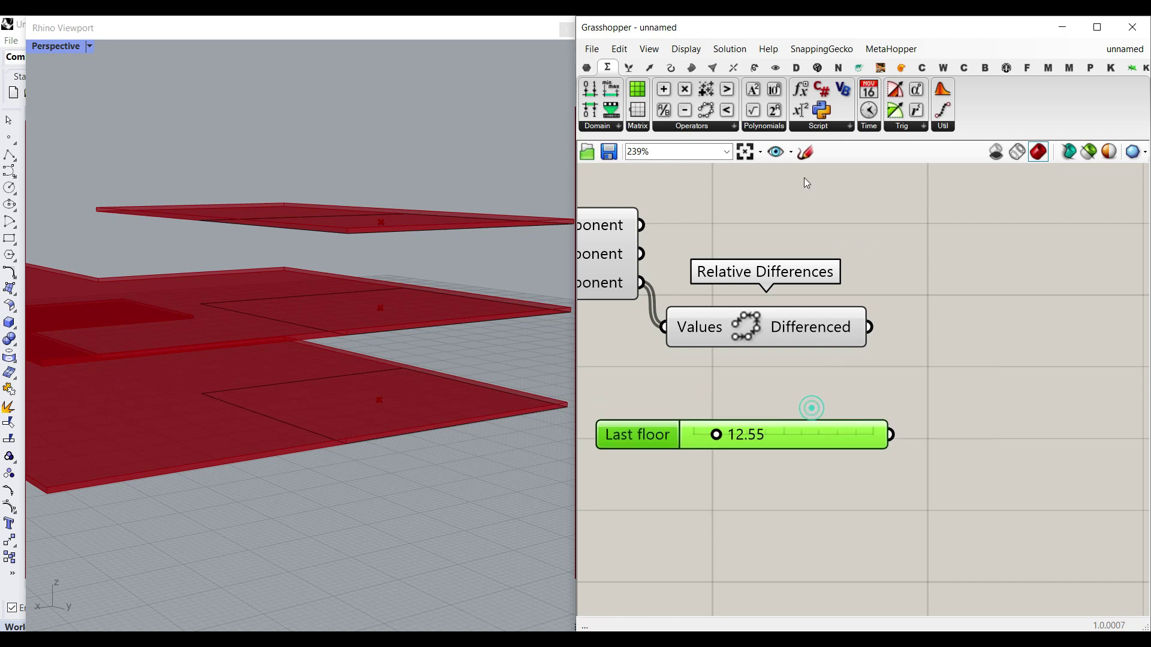
Place a Cull Index component after Relative Differences and connect the Differenced output to its List input.
{"action": "left_click", "coordinate": [629, 69]}
{"action": "left_click", "coordinate": [701, 129]}
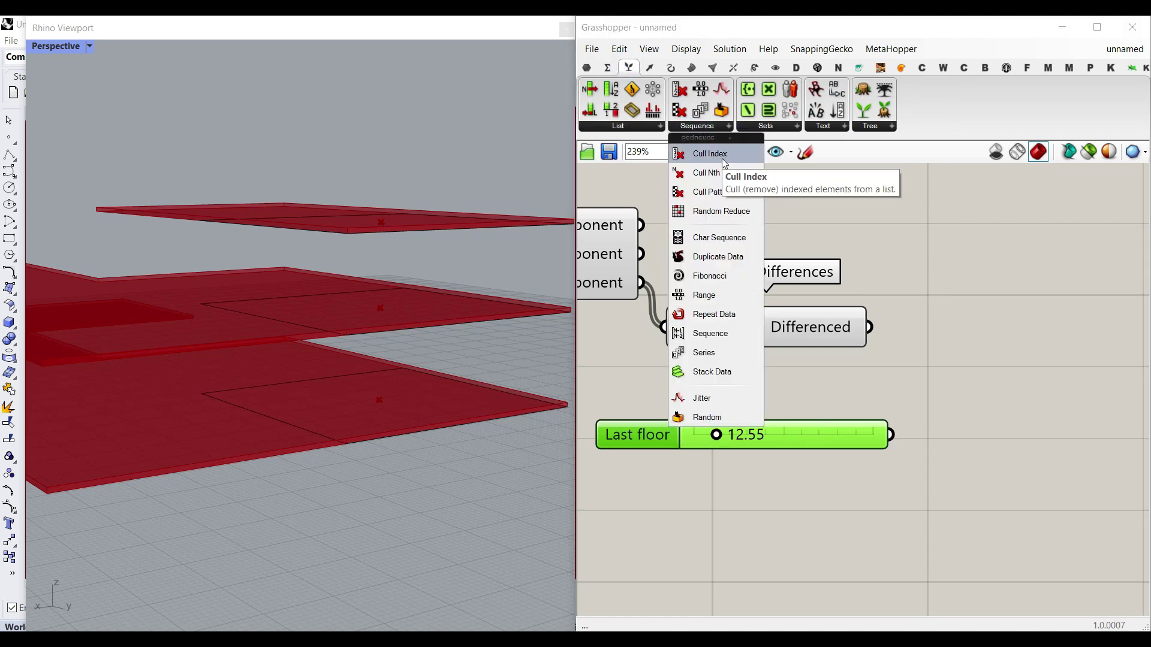
{"action": "left_click", "coordinate": [710, 155]}
{"action": "left_click", "coordinate": [981, 359]}
{"action": "left_click_drag", "start_coordinate": [870, 328], "coordinate": [906, 336]}
Connect a Panel containing 0 to Cull Index's Indices input and move the Last floor slider beneath Cull Index.
{"action": "double_click", "coordinate": [809, 370]}
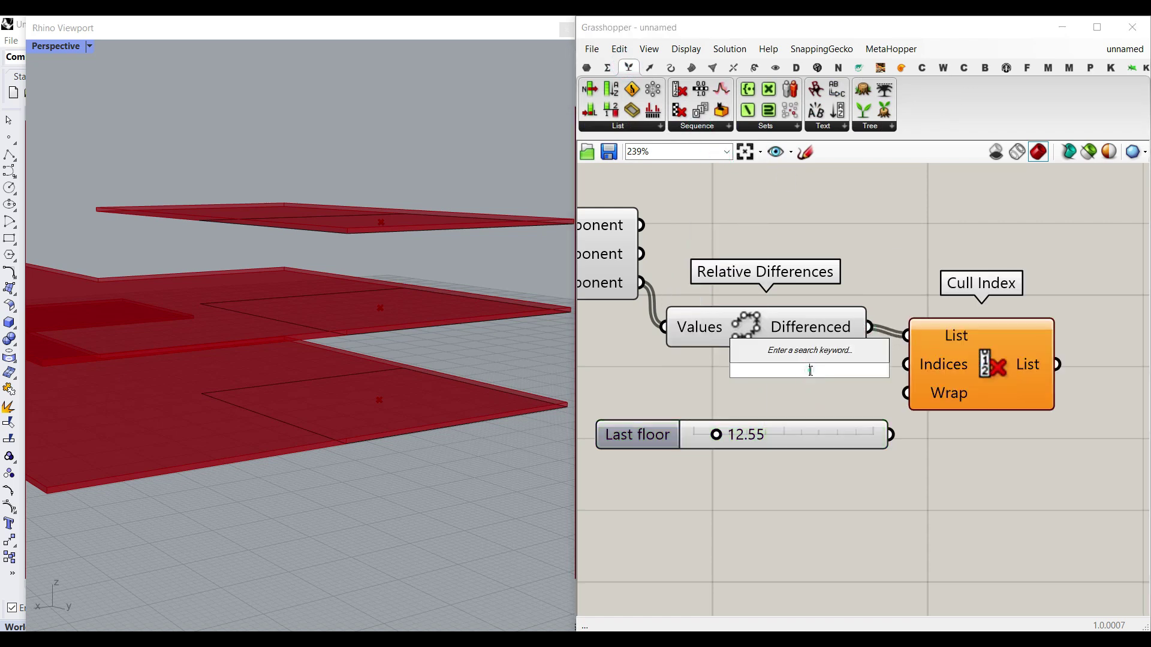
{"action": "type", "text": "//0"}
{"action": "key", "text": "Return"}
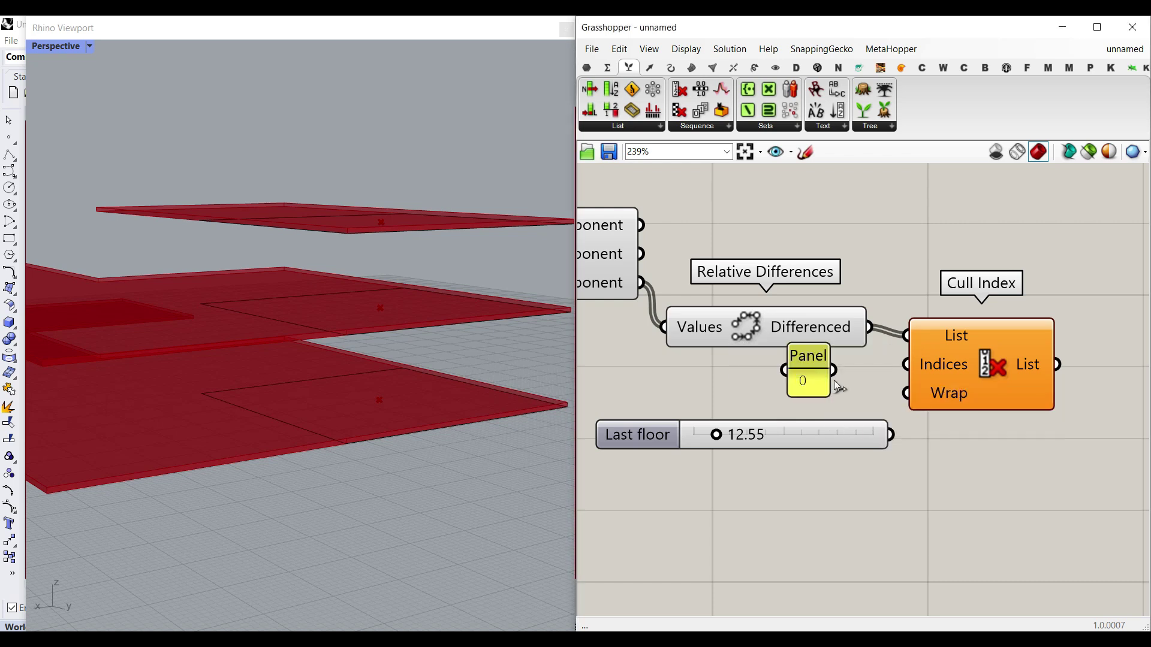
{"action": "left_click_drag", "start_coordinate": [835, 380], "coordinate": [961, 388]}
{"action": "left_click_drag", "start_coordinate": [843, 437], "coordinate": [998, 469]}
{"action": "right_click_drag", "start_coordinate": [995, 458], "coordinate": [750, 441]}
{"action": "left_click", "coordinate": [779, 360]}
{"action": "left_click", "coordinate": [760, 449]}
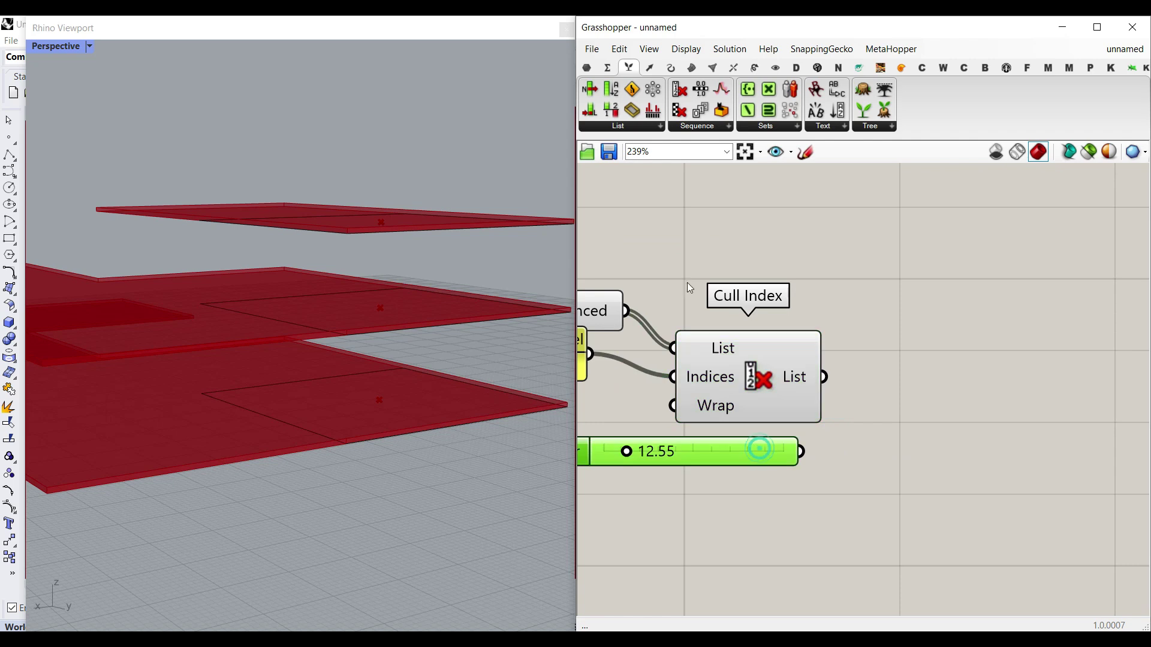
Place a Number parameter, connect Cull Index's List output and the Last floor slider to it, and check its data structure.
{"action": "left_click", "coordinate": [588, 68]}
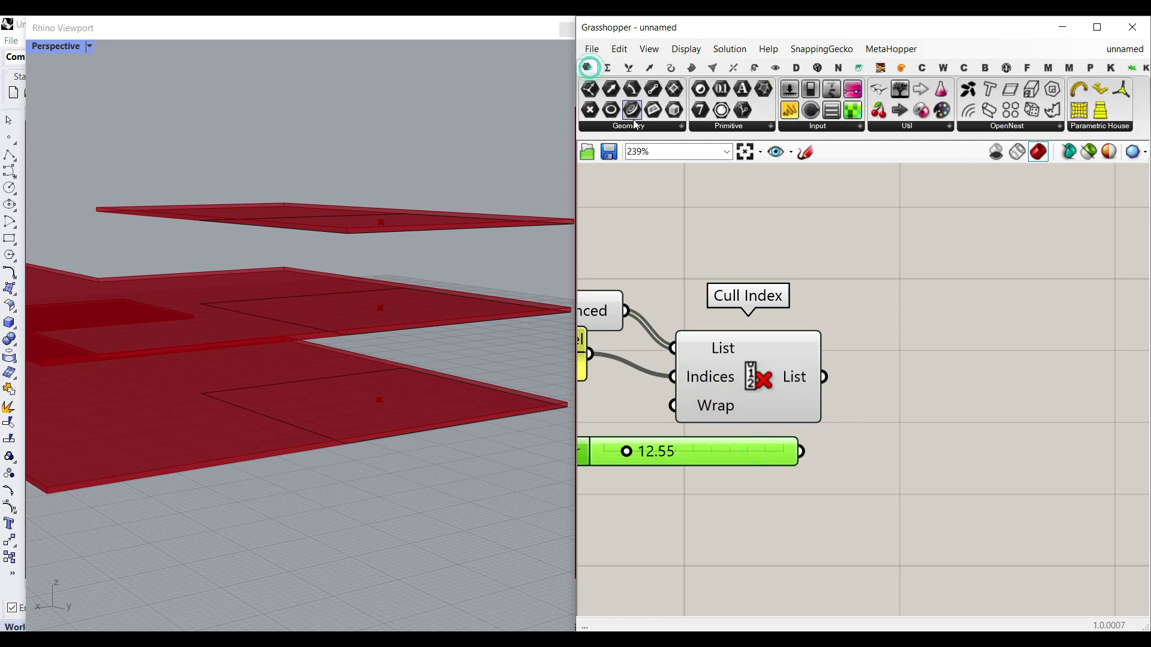
{"action": "left_click_drag", "start_coordinate": [723, 90], "coordinate": [895, 393]}
{"action": "left_click_drag", "start_coordinate": [823, 376], "coordinate": [907, 425]}
{"action": "left_click_drag", "start_coordinate": [797, 453], "coordinate": [866, 420]}
{"action": "mouse_move", "coordinate": [909, 423]}
{"action": "right_click_drag", "start_coordinate": [909, 423], "coordinate": [811, 352]}
{"action": "scroll", "coordinate": [807, 358], "scroll_direction": "up", "scroll_amount": 3}
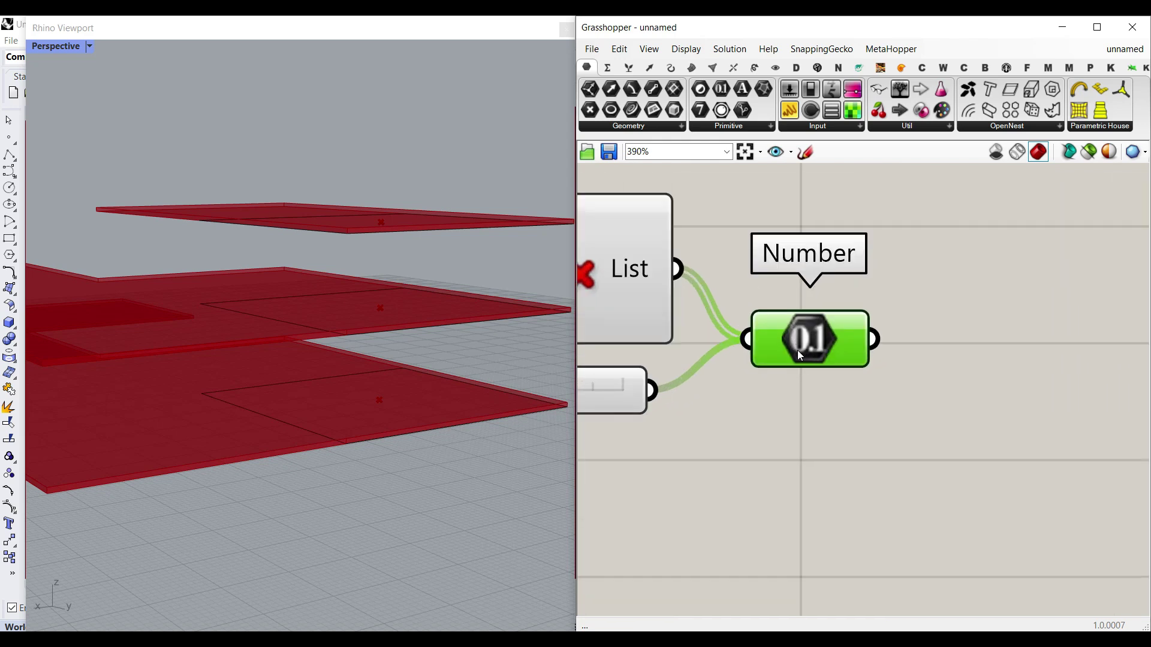
{"action": "mouse_move", "coordinate": [798, 350]}
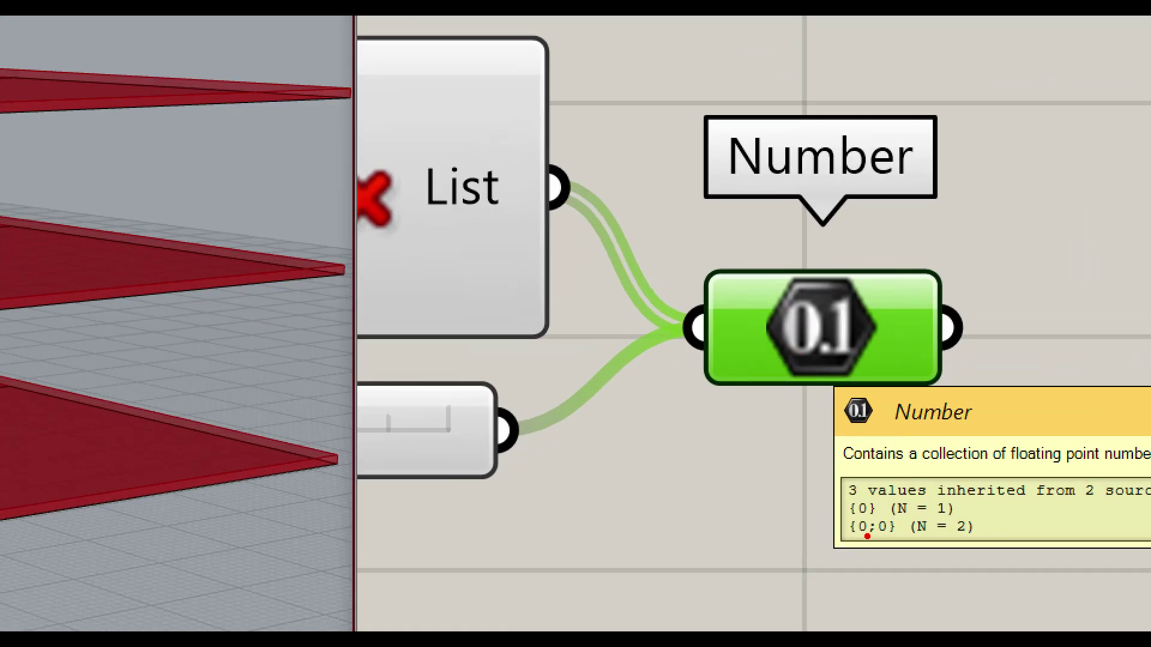
{"action": "mouse_move", "coordinate": [523, 150]}
{"action": "left_mouse_down"}
{"action": "mouse_move", "coordinate": [523, 222]}
{"action": "mouse_move", "coordinate": [533, 203]}
{"action": "left_mouse_up"}
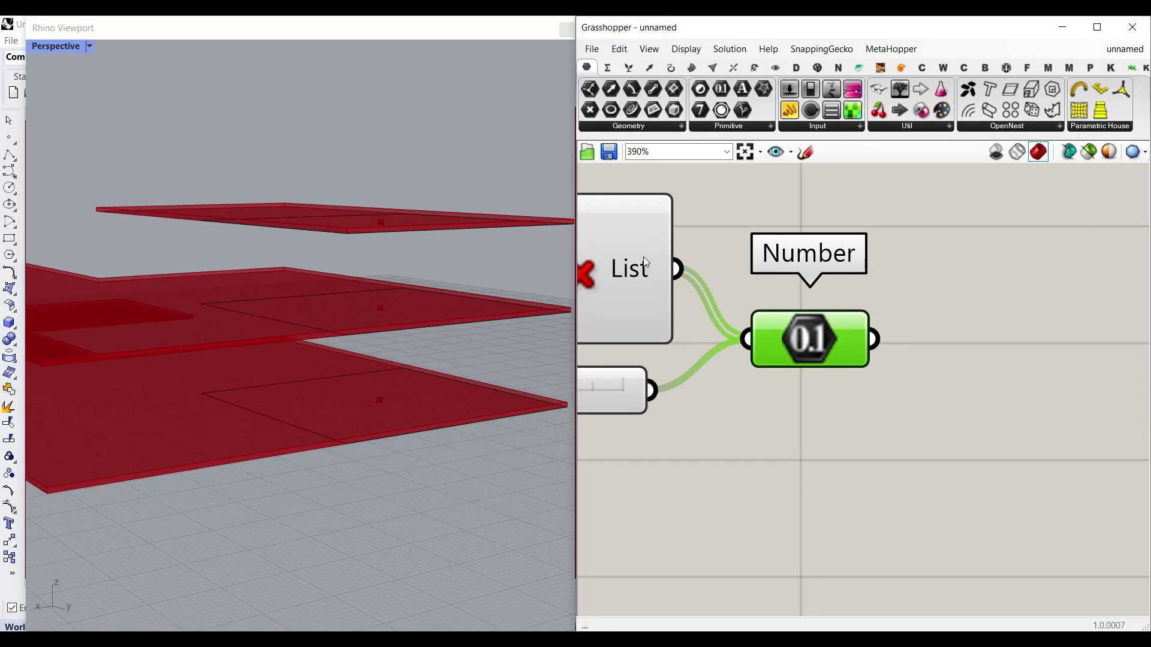
Flatten the List output of Cull Index and check the Number parameter's data.
{"action": "right_click", "coordinate": [644, 257]}
{"action": "left_click", "coordinate": [695, 331]}
{"action": "mouse_move", "coordinate": [793, 333]}
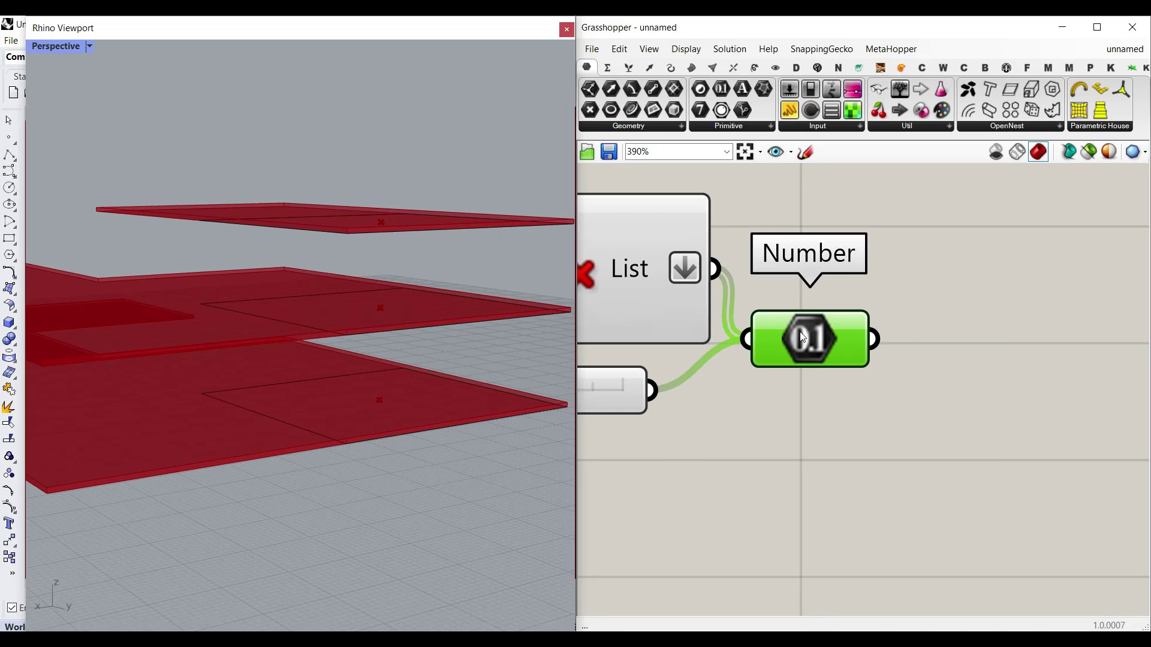
Connect the Number parameter to Unit Z's Factor input and move Unit Z and Extrude further away from Surface.
{"action": "scroll", "coordinate": [808, 526], "scroll_direction": "down", "scroll_amount": 5}
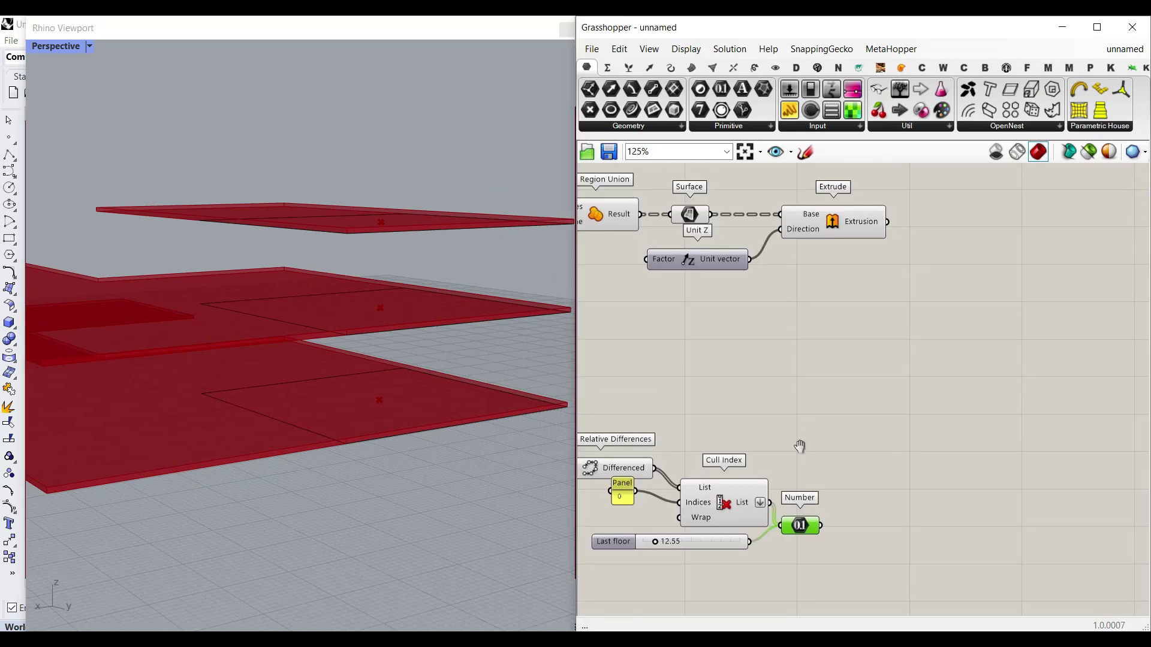
{"action": "left_click_drag", "start_coordinate": [828, 528], "coordinate": [664, 264]}
{"action": "left_click_drag", "start_coordinate": [868, 281], "coordinate": [743, 222]}
{"action": "left_click_drag", "start_coordinate": [813, 225], "coordinate": [1004, 225]}
{"action": "left_click", "coordinate": [968, 351]}
{"action": "mouse_move", "coordinate": [995, 211]}
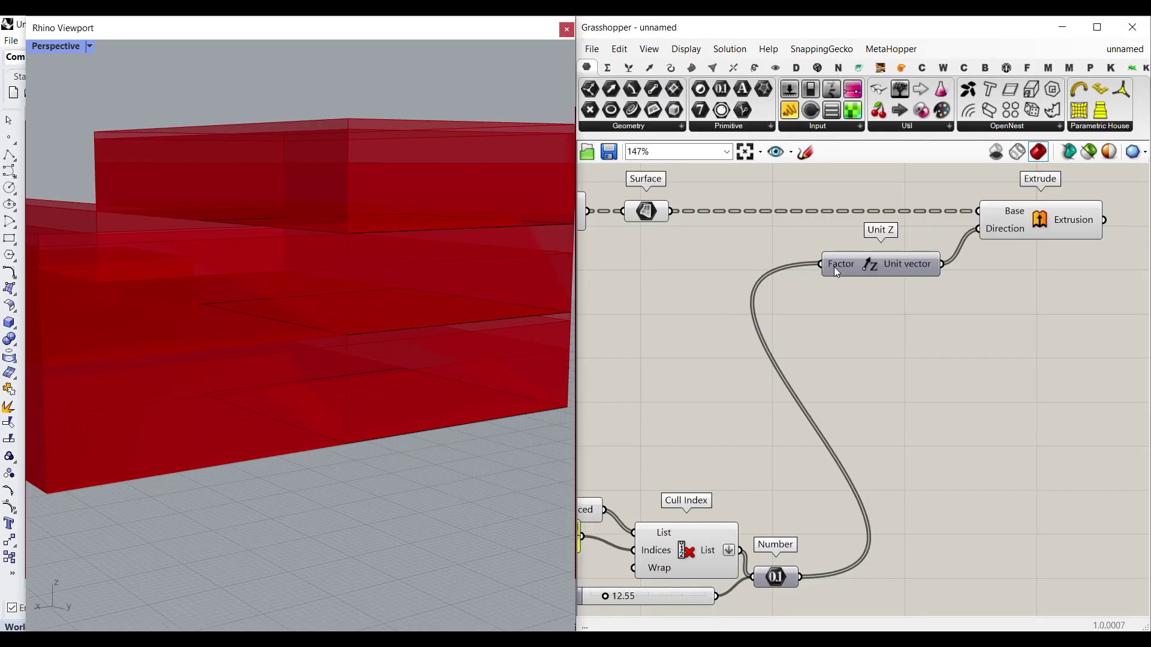
Try grafting the Number parameter and check the data at Extrude's Direction input.
{"action": "mouse_move", "coordinate": [837, 272]}
{"action": "right_click", "coordinate": [791, 578]}
{"action": "left_click", "coordinate": [825, 476]}
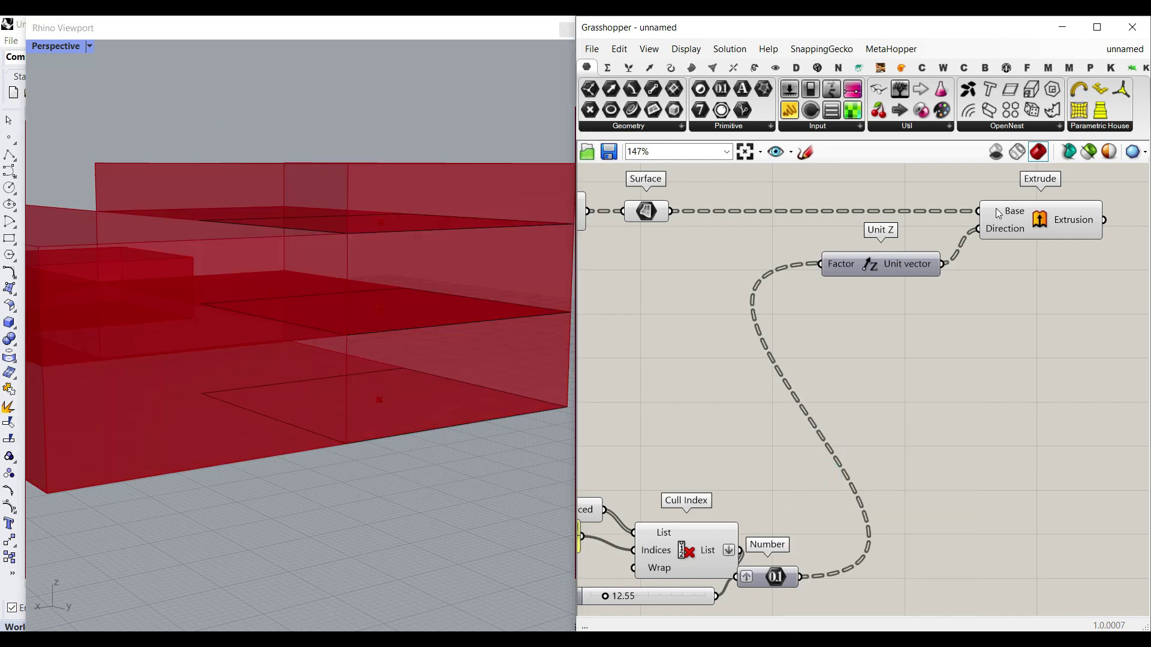
{"action": "mouse_move", "coordinate": [994, 231]}
Flatten the Surface parameter and turn off Graft on the Number parameter, checking Extrude's Base and Direction inputs.
{"action": "right_click", "coordinate": [657, 214]}
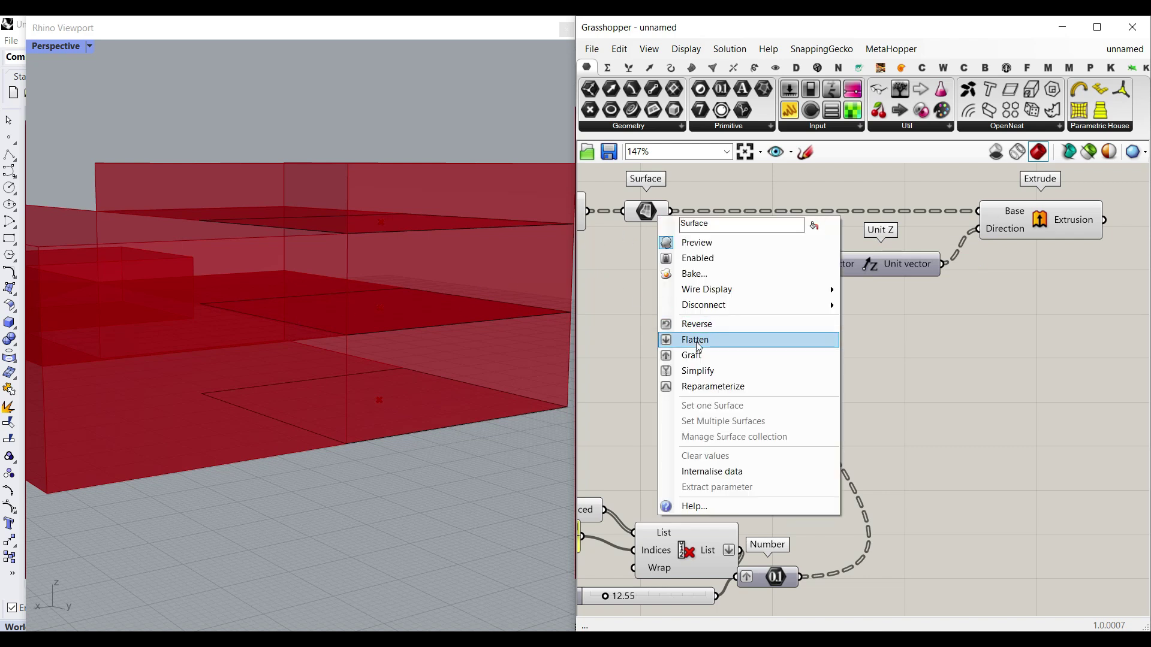
{"action": "left_click", "coordinate": [695, 339]}
{"action": "right_click", "coordinate": [783, 576]}
{"action": "left_click", "coordinate": [806, 473]}
{"action": "mouse_move", "coordinate": [1000, 212]}
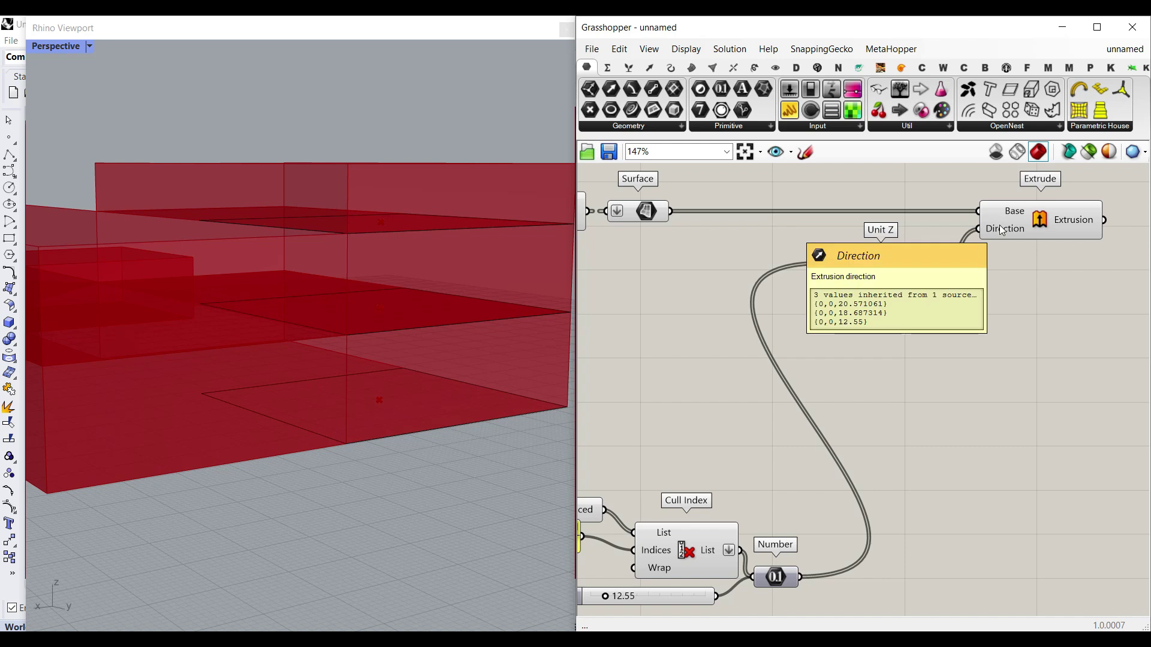
Place a Custom Preview component after Extrude, connect the Extrusion output to its Geometry input and inspect the massing.
{"action": "scroll", "coordinate": [402, 337], "scroll_direction": "down", "scroll_amount": 7}
{"action": "right_click_drag", "start_coordinate": [401, 337], "coordinate": [456, 380]}
{"action": "right_click_drag", "start_coordinate": [1055, 253], "coordinate": [825, 272]}
{"action": "left_click", "coordinate": [776, 67]}
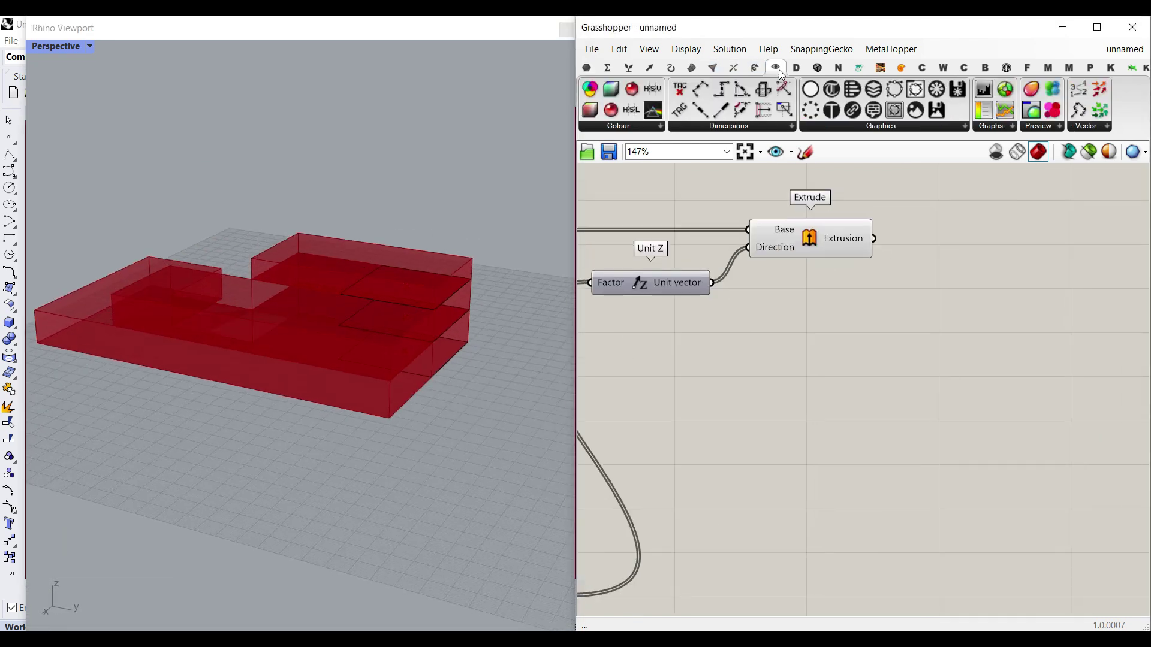
{"action": "left_click_drag", "start_coordinate": [1031, 110], "coordinate": [874, 238]}
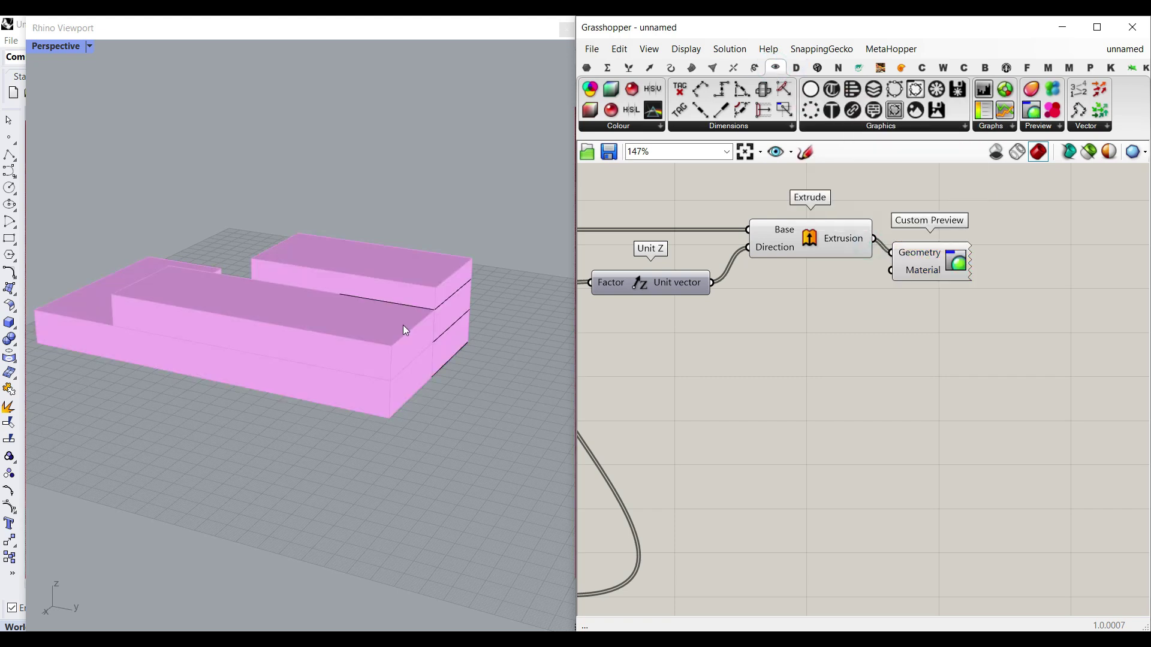
{"action": "right_click_drag", "start_coordinate": [398, 334], "coordinate": [442, 344]}
Place a Brep Edges component above Custom Preview, connect the Extrusion output to its Brep input and inspect the outlined massing.
{"action": "left_click", "coordinate": [733, 67]}
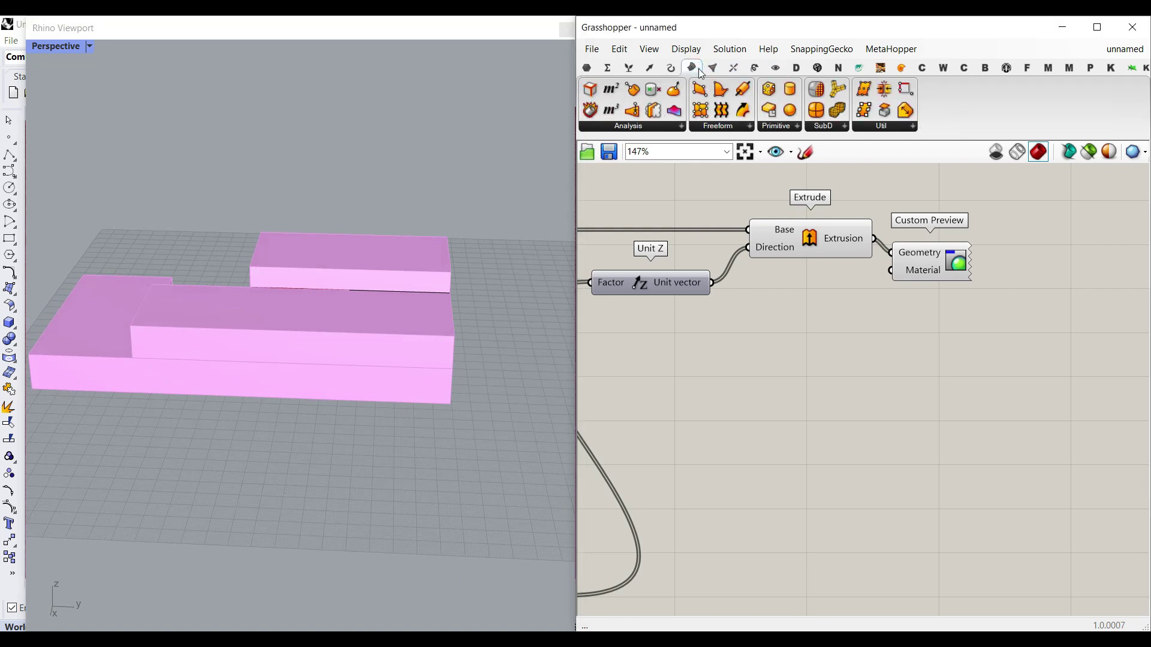
{"action": "left_click", "coordinate": [691, 67]}
{"action": "left_click_drag", "start_coordinate": [590, 88], "coordinate": [888, 189]}
{"action": "left_click_drag", "start_coordinate": [872, 237], "coordinate": [894, 194]}
{"action": "left_click", "coordinate": [883, 347]}
{"action": "right_click_drag", "start_coordinate": [324, 373], "coordinate": [424, 337]}
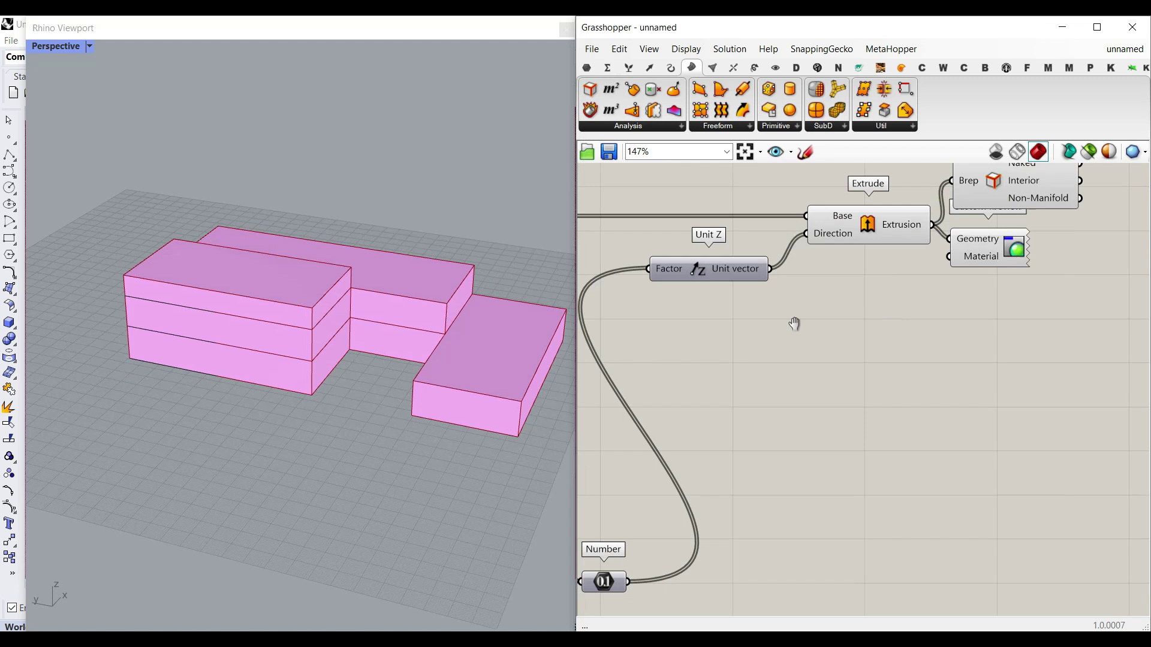
Set the first Gene Pool value to 6.
{"action": "scroll", "coordinate": [794, 324], "scroll_direction": "down", "scroll_amount": 5}
{"action": "scroll", "coordinate": [815, 321], "scroll_direction": "up", "scroll_amount": 4}
{"action": "scroll", "coordinate": [692, 293], "scroll_direction": "up", "scroll_amount": 3}
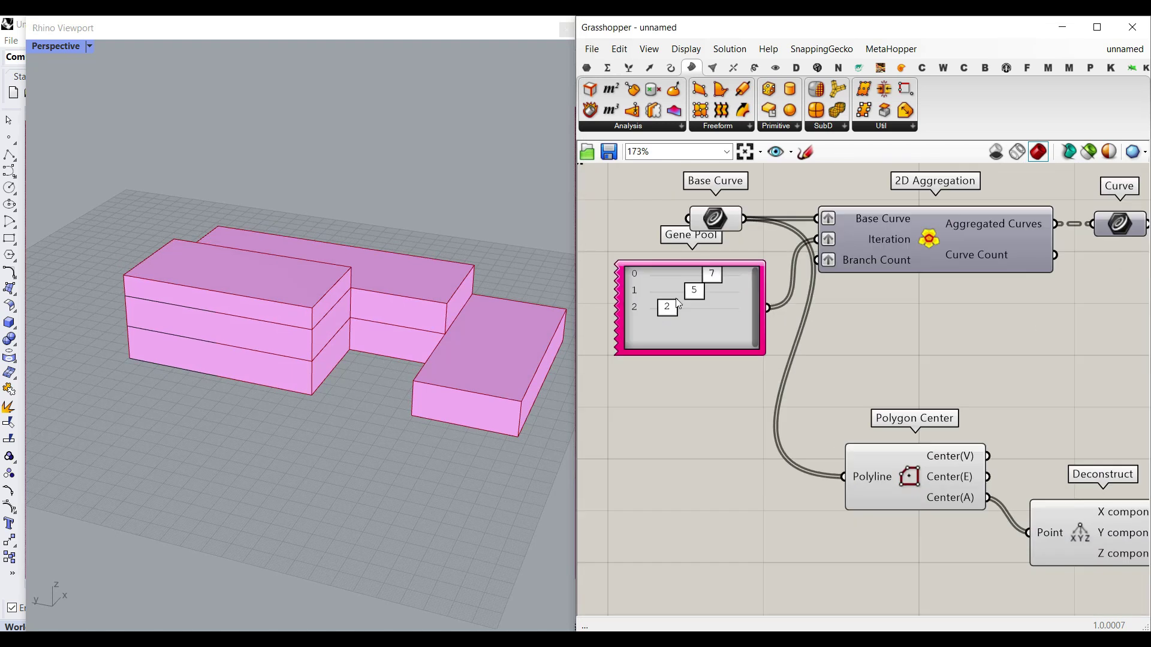
{"action": "left_click_drag", "start_coordinate": [713, 276], "coordinate": [695, 293]}
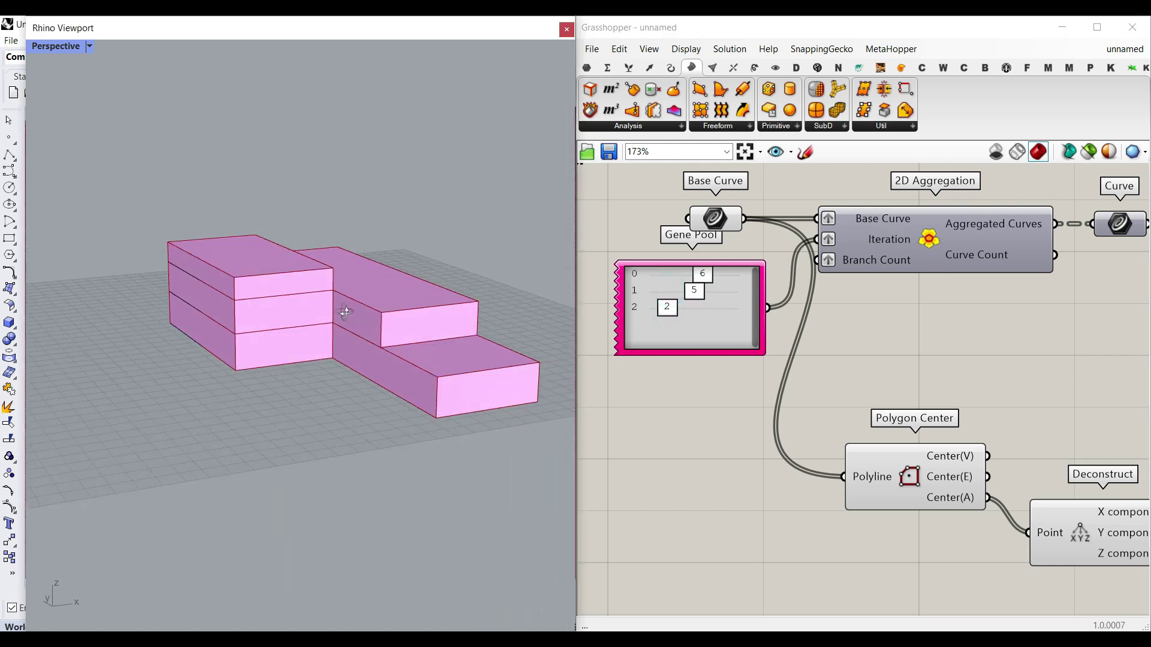
Set the Last floor slider to 30.78 and inspect the massing.
{"action": "right_click_drag", "start_coordinate": [842, 405], "coordinate": [539, 230]}
{"action": "right_click_drag", "start_coordinate": [1124, 545], "coordinate": [846, 444]}
{"action": "scroll", "coordinate": [846, 444], "scroll_direction": "down", "scroll_amount": 2}
{"action": "scroll", "coordinate": [845, 444], "scroll_direction": "up", "scroll_amount": 4}
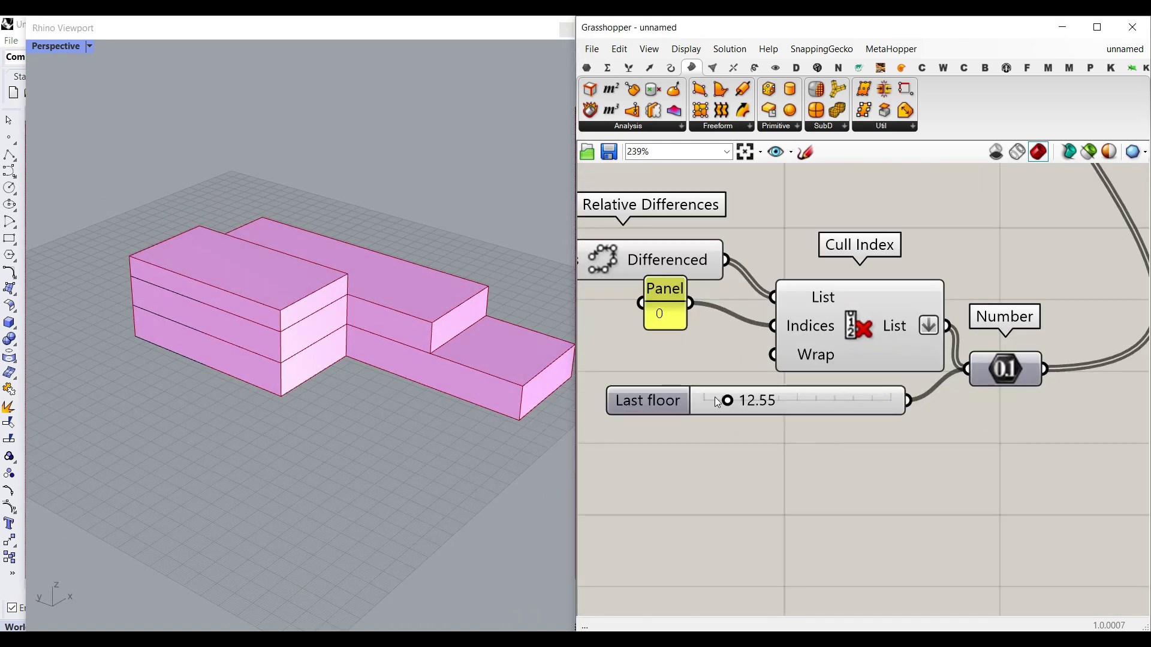
{"action": "left_click_drag", "start_coordinate": [732, 399], "coordinate": [783, 402]}
{"action": "right_click_drag", "start_coordinate": [528, 324], "coordinate": [471, 364]}
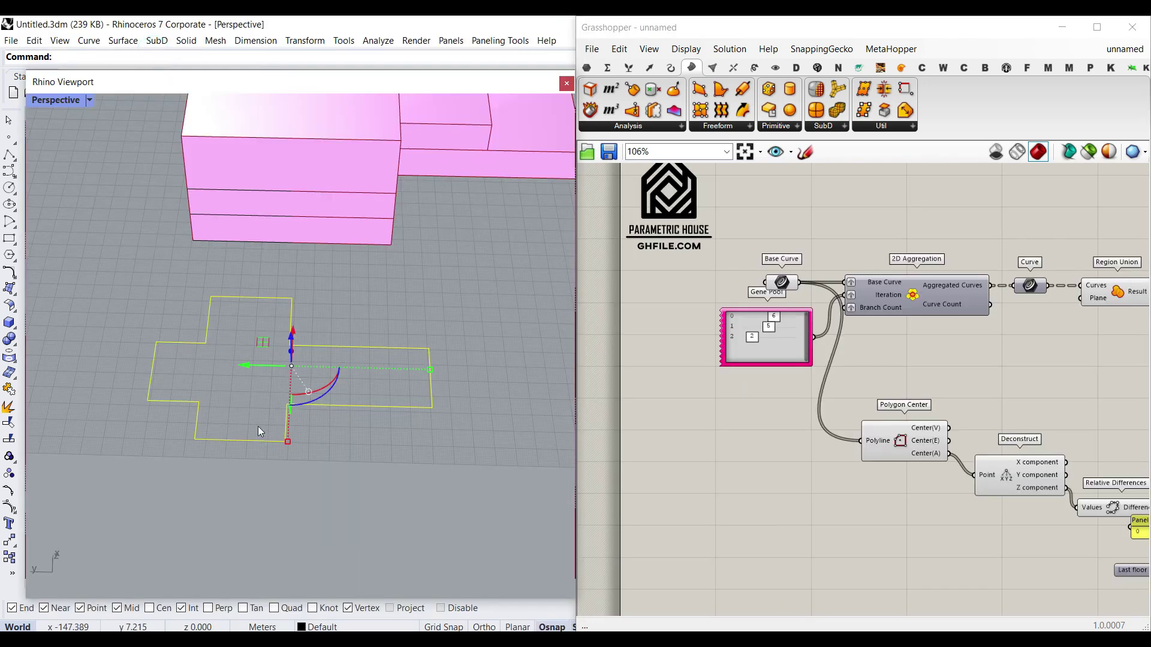
Copy the cross-shaped base curve vertically in Rhino to make four stacked level curves.
{"action": "right_click_drag", "start_coordinate": [258, 427], "coordinate": [245, 353]}
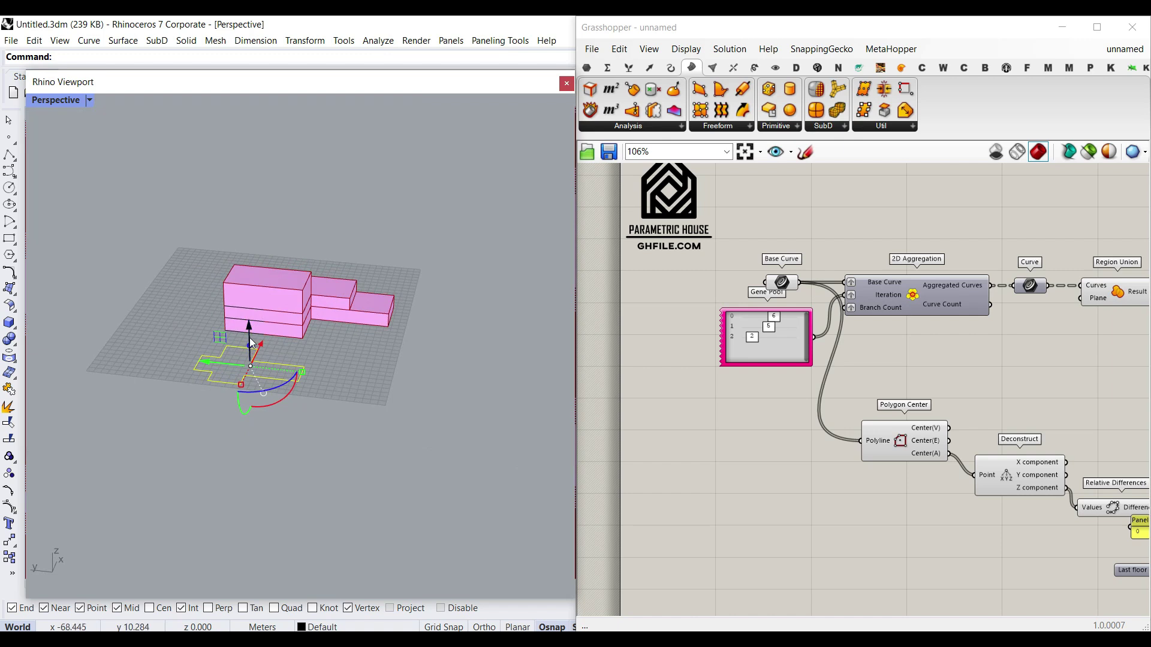
{"action": "left_click_drag", "start_coordinate": [250, 335], "coordinate": [246, 242]}
{"action": "left_click", "coordinate": [337, 241]}
{"action": "right_click_drag", "start_coordinate": [271, 350], "coordinate": [335, 349]}
Assign the four stacked cross-shaped curves to the Base Curve parameter as multiple curves and inspect the massing.
{"action": "right_click", "coordinate": [782, 282]}
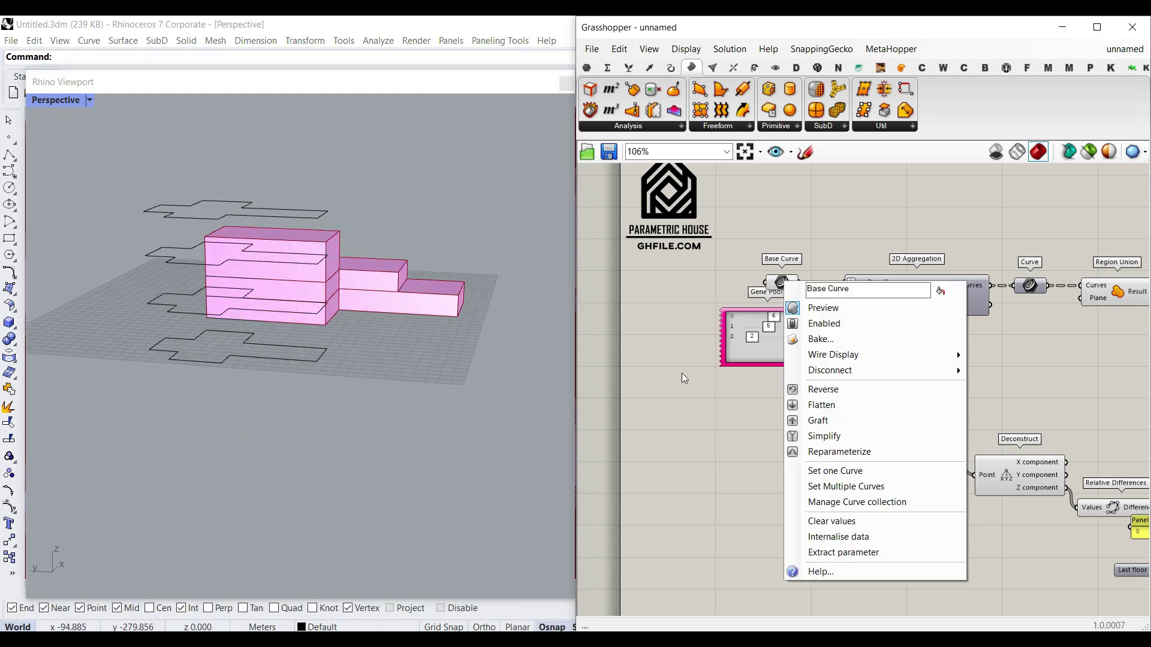
{"action": "left_click", "coordinate": [814, 487]}
{"action": "right_click_drag", "start_coordinate": [258, 427], "coordinate": [167, 412]}
{"action": "left_click_drag", "start_coordinate": [166, 412], "coordinate": [131, 159]}
{"action": "key", "text": "Return"}
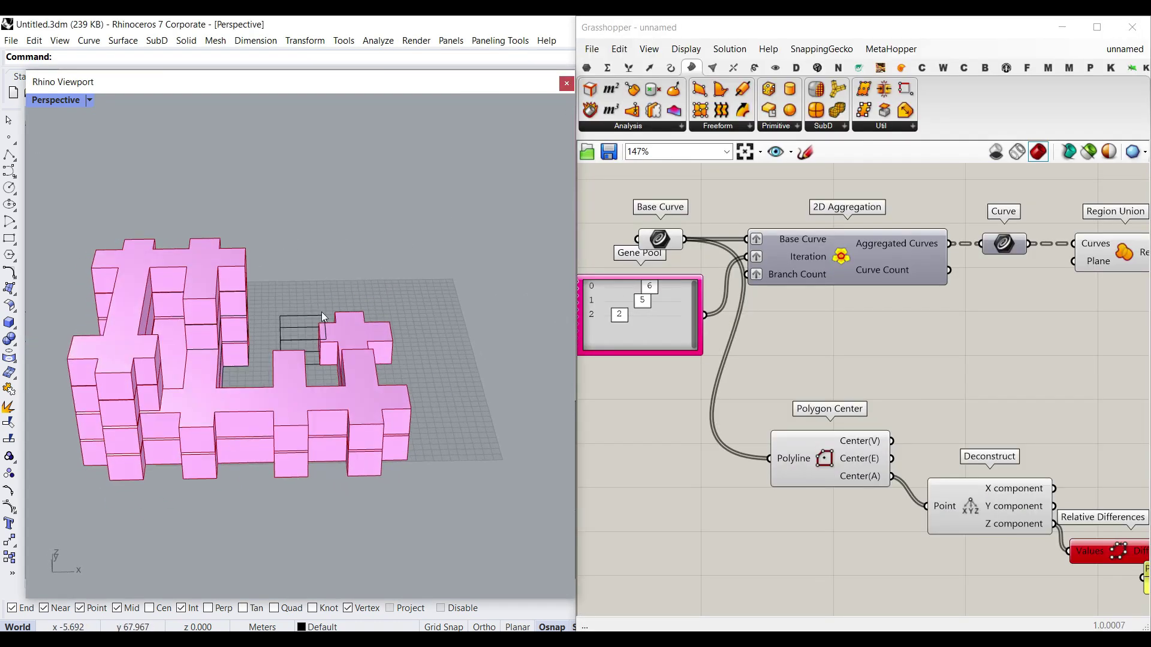
{"action": "left_click", "coordinate": [305, 363]}
{"action": "key", "text": "Escape"}
{"action": "right_click_drag", "start_coordinate": [282, 431], "coordinate": [267, 343]}
{"action": "scroll", "coordinate": [267, 344], "scroll_direction": "up", "scroll_amount": 2}
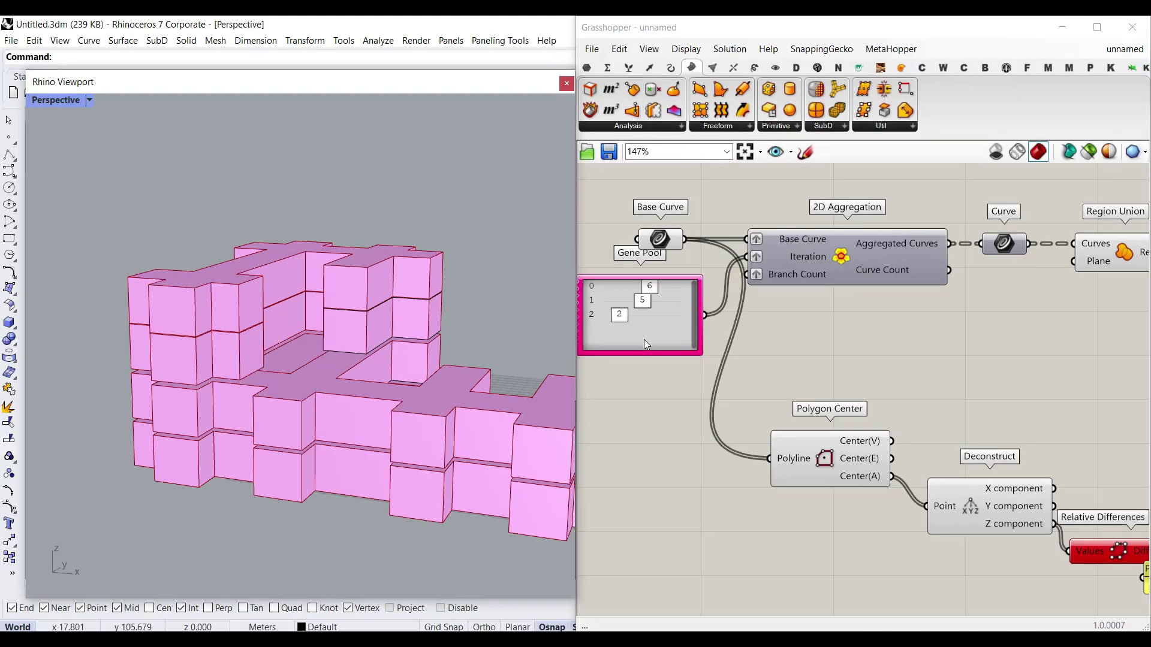
Set the Gene Pool's gene count to 4 and inspect the floor levels.
{"action": "scroll", "coordinate": [626, 442], "scroll_direction": "up", "scroll_amount": 3}
{"action": "double_click", "coordinate": [820, 428]}
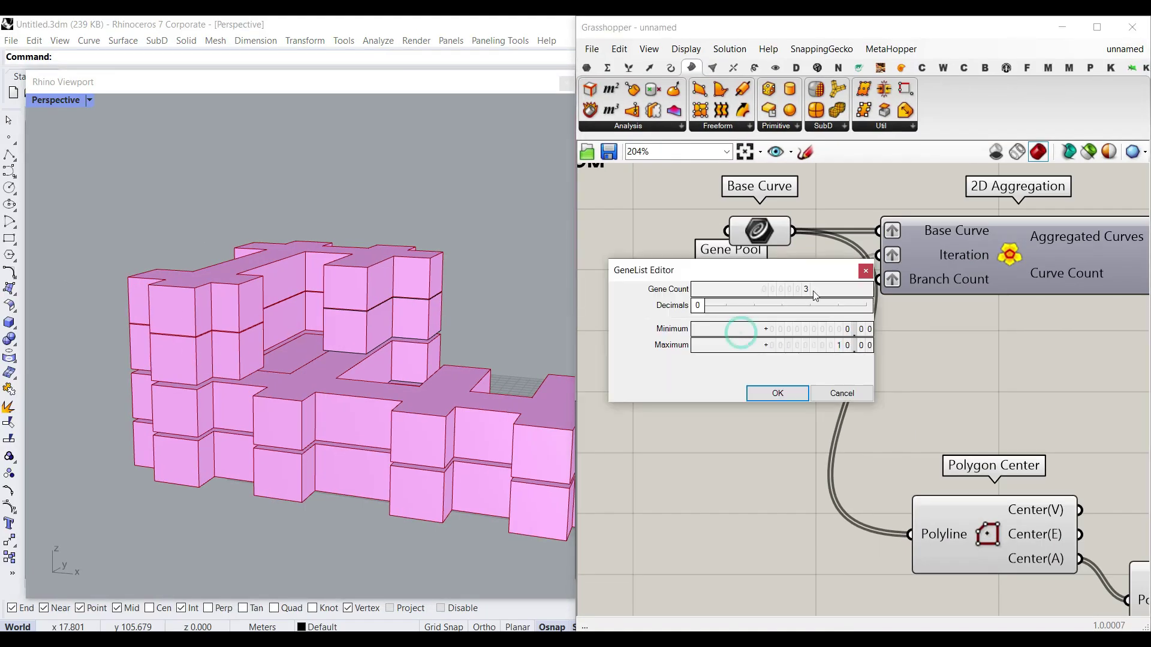
{"action": "scroll", "coordinate": [806, 289], "scroll_direction": "up", "scroll_amount": 1}
{"action": "left_click", "coordinate": [772, 391]}
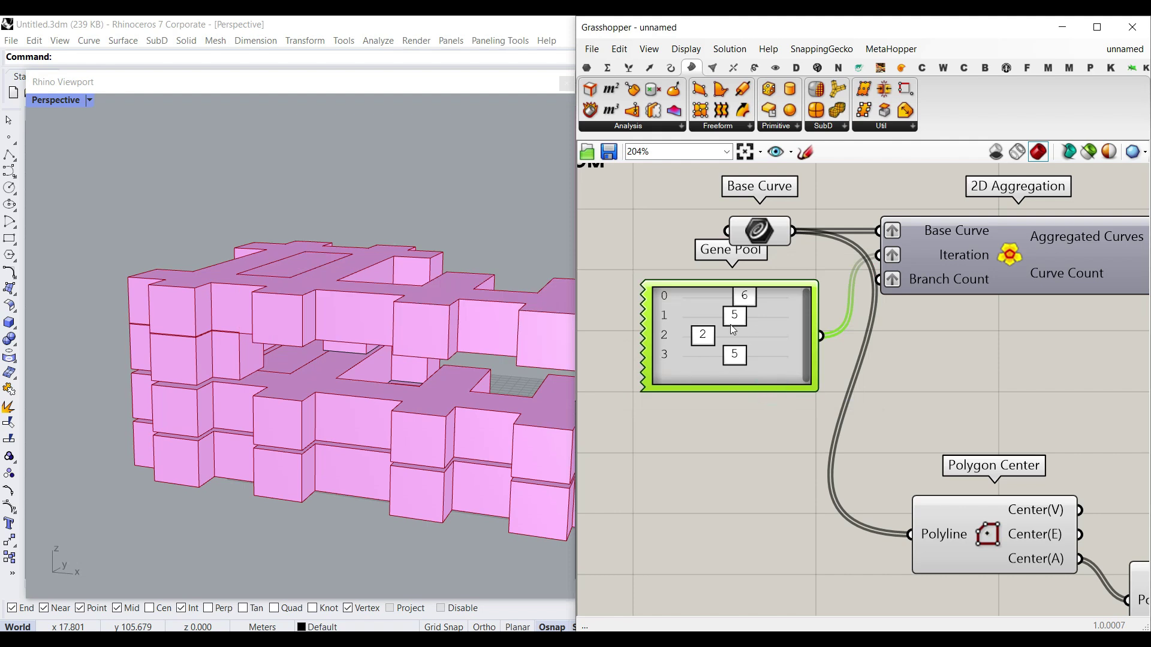
{"action": "right_click_drag", "start_coordinate": [360, 414], "coordinate": [379, 381]}
Delete the Polygon Center component.
{"action": "scroll", "coordinate": [994, 507], "scroll_direction": "down", "scroll_amount": 3}
{"action": "right_click_drag", "start_coordinate": [995, 507], "coordinate": [829, 455]}
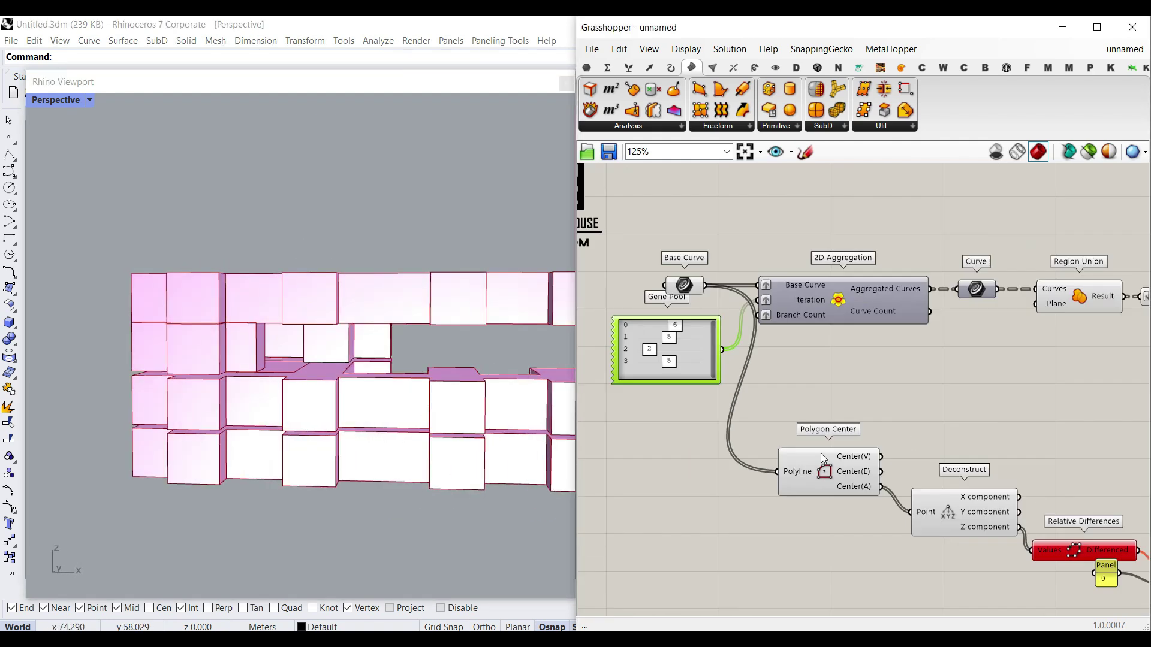
{"action": "scroll", "coordinate": [829, 454], "scroll_direction": "up", "scroll_amount": 3}
{"action": "left_click", "coordinate": [762, 430]}
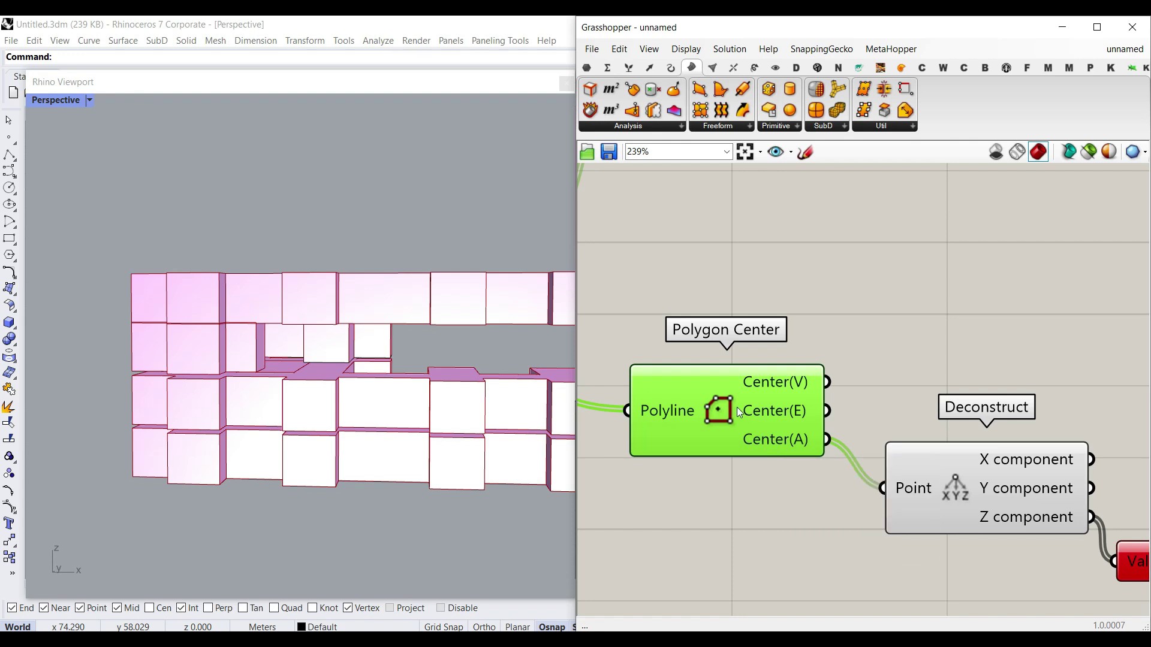
{"action": "key", "text": "Delete"}
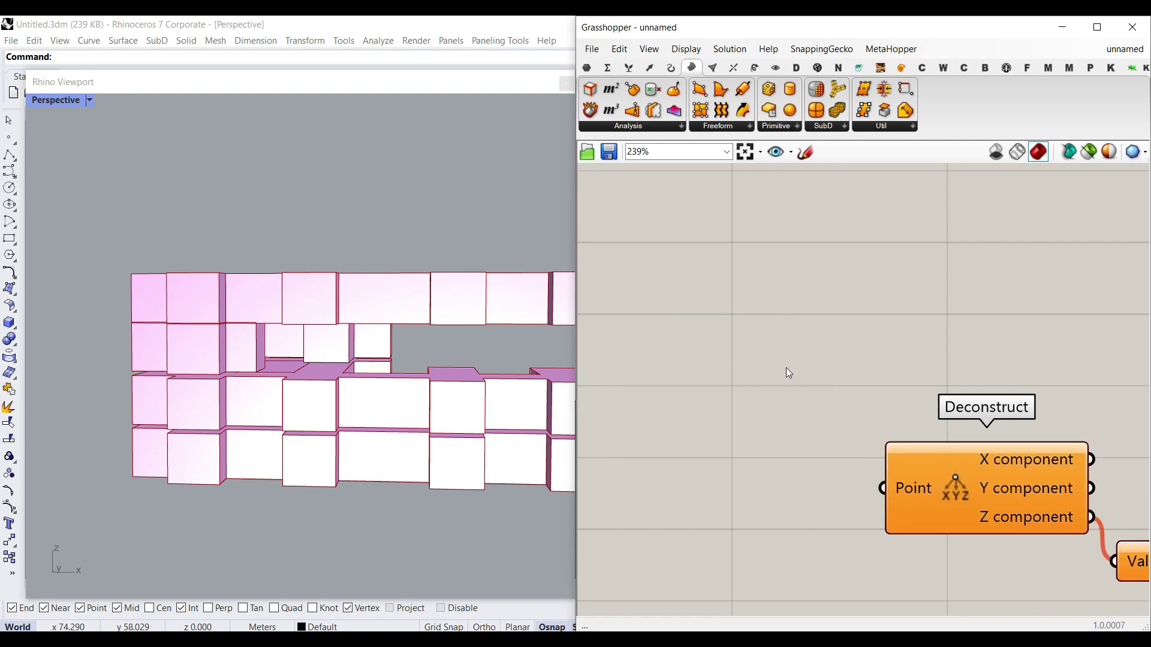
Place an Area component, connect Base Curve to its Geometry input and its Centroid output to Deconstruct's Point input.
{"action": "left_click_drag", "start_coordinate": [611, 89], "coordinate": [755, 364]}
{"action": "right_click_drag", "start_coordinate": [756, 364], "coordinate": [858, 498]}
{"action": "scroll", "coordinate": [769, 417], "scroll_direction": "down", "scroll_amount": 1}
{"action": "left_click_drag", "start_coordinate": [678, 375], "coordinate": [757, 485]}
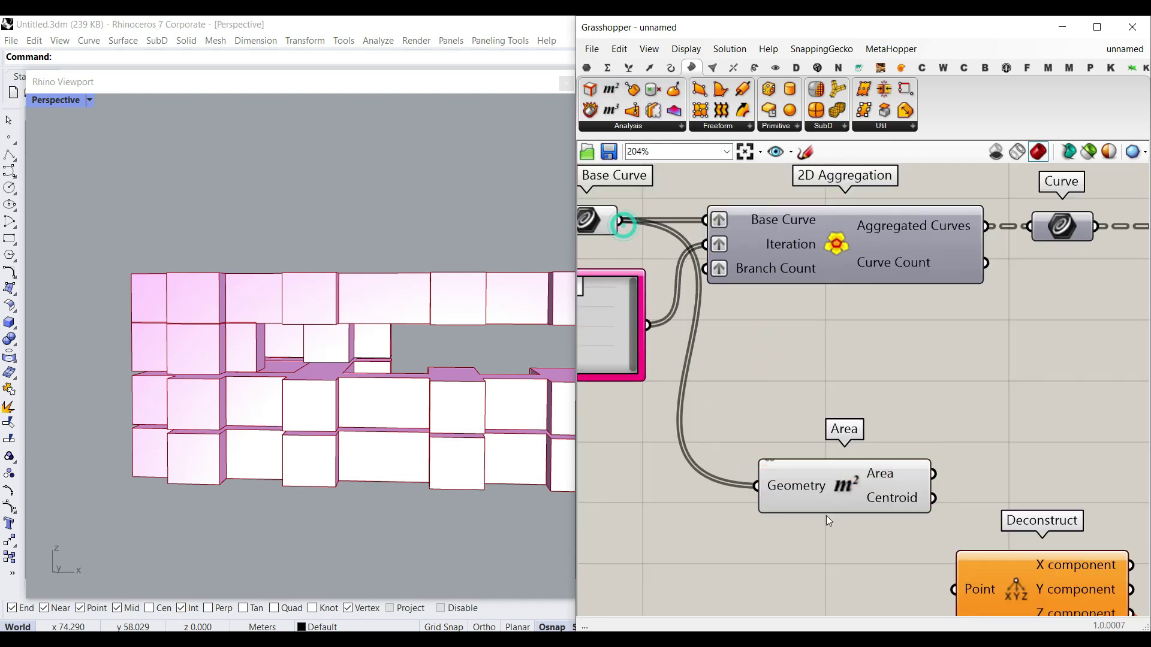
{"action": "right_click_drag", "start_coordinate": [884, 531], "coordinate": [719, 384]}
{"action": "left_click_drag", "start_coordinate": [774, 442], "coordinate": [780, 443]}
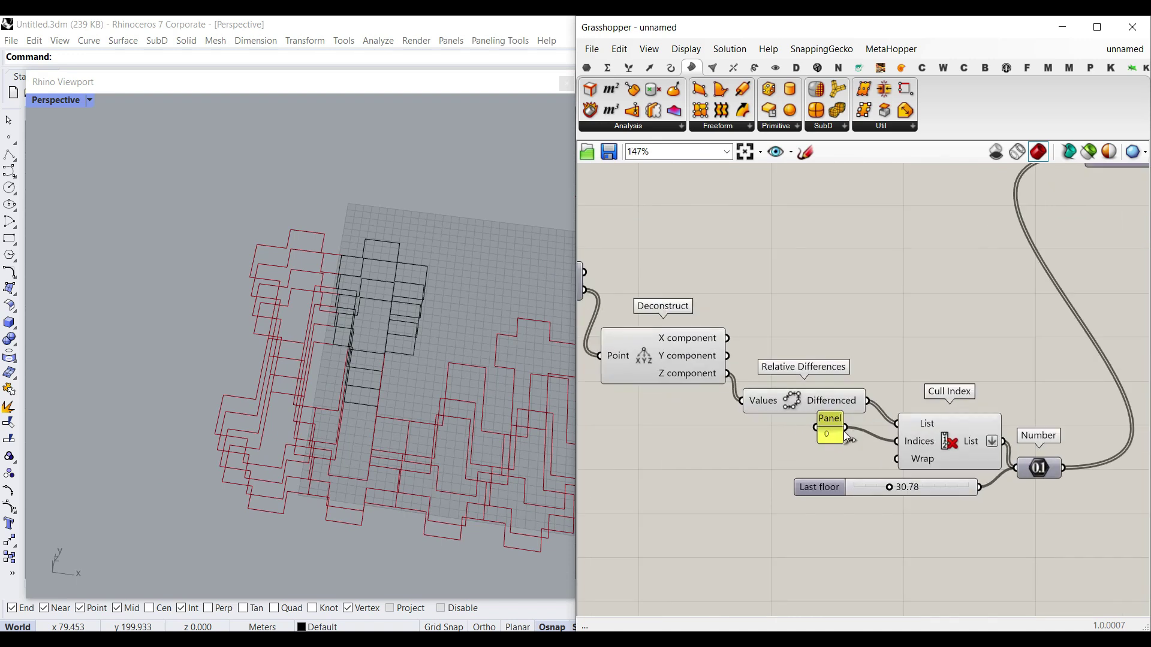
Turn off Flatten on the Curve parameter before Region Union and inspect the massing.
{"action": "right_click_drag", "start_coordinate": [844, 430], "coordinate": [965, 444]}
{"action": "scroll", "coordinate": [841, 344], "scroll_direction": "up", "scroll_amount": 6}
{"action": "right_click", "coordinate": [737, 317]}
{"action": "left_click", "coordinate": [757, 437]}
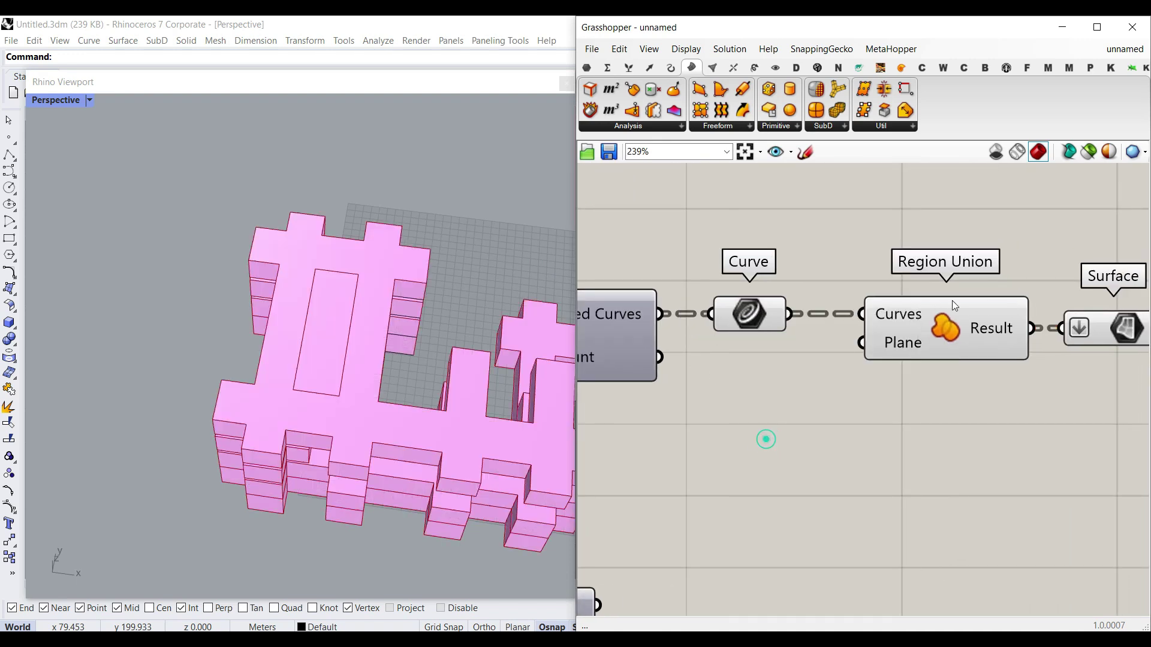
{"action": "right_click_drag", "start_coordinate": [415, 409], "coordinate": [420, 378]}
{"action": "scroll", "coordinate": [321, 335], "scroll_direction": "up", "scroll_amount": 4}
Examine the data in the Surface parameter after Region Union and at Extrude's Base and Direction inputs.
{"action": "scroll", "coordinate": [386, 350], "scroll_direction": "down", "scroll_amount": 4}
{"action": "right_click_drag", "start_coordinate": [1129, 421], "coordinate": [869, 394]}
{"action": "right_click_drag", "start_coordinate": [932, 368], "coordinate": [790, 333]}
{"action": "scroll", "coordinate": [771, 315], "scroll_direction": "down", "scroll_amount": 3}
{"action": "mouse_move", "coordinate": [746, 289]}
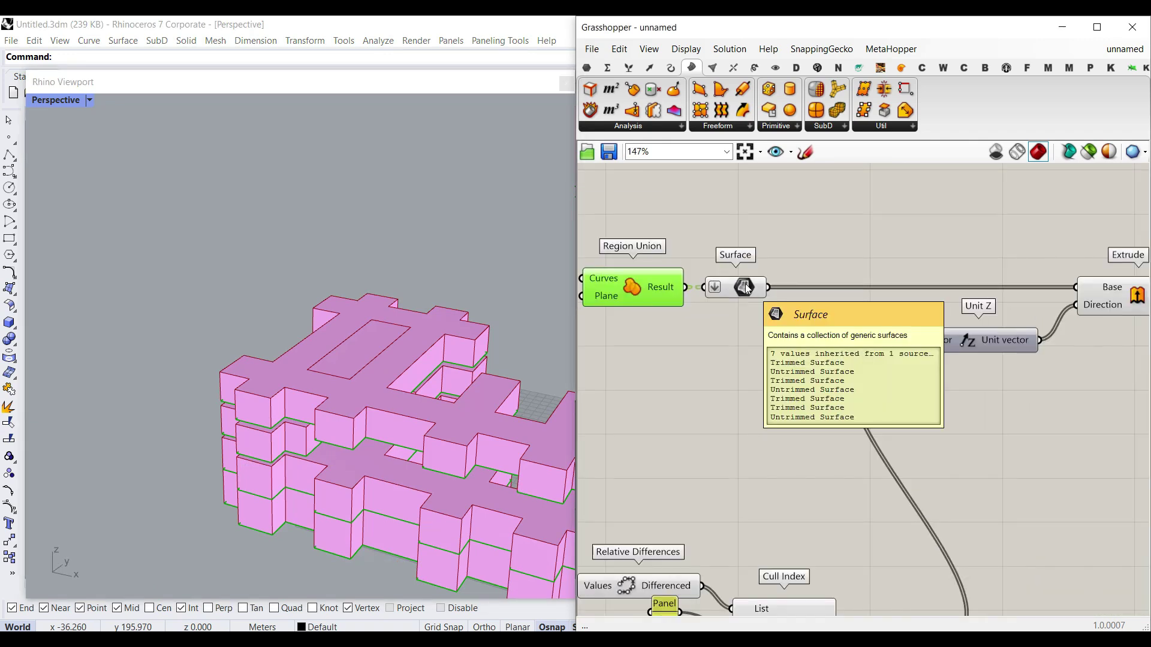
{"action": "right_click_drag", "start_coordinate": [735, 366], "coordinate": [815, 296]}
{"action": "scroll", "coordinate": [1104, 331], "scroll_direction": "down", "scroll_amount": 5}
{"action": "scroll", "coordinate": [882, 333], "scroll_direction": "up", "scroll_amount": 5}
{"action": "right_click_drag", "start_coordinate": [967, 339], "coordinate": [834, 335]}
{"action": "scroll", "coordinate": [1014, 306], "scroll_direction": "up", "scroll_amount": 3}
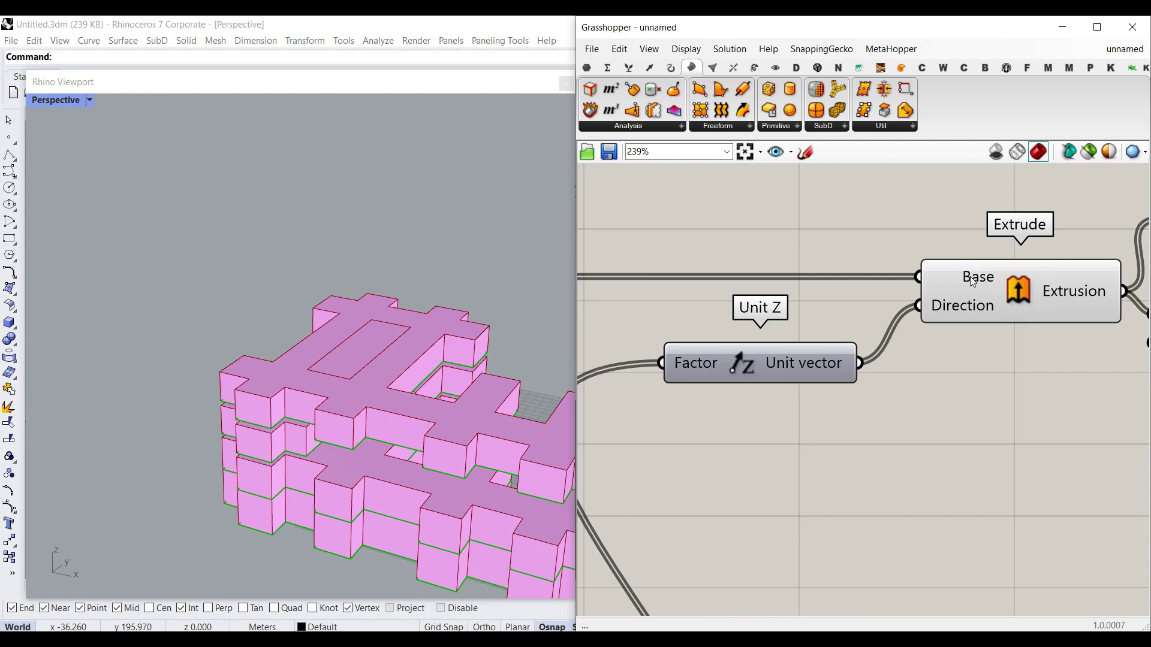
{"action": "mouse_move", "coordinate": [958, 305]}
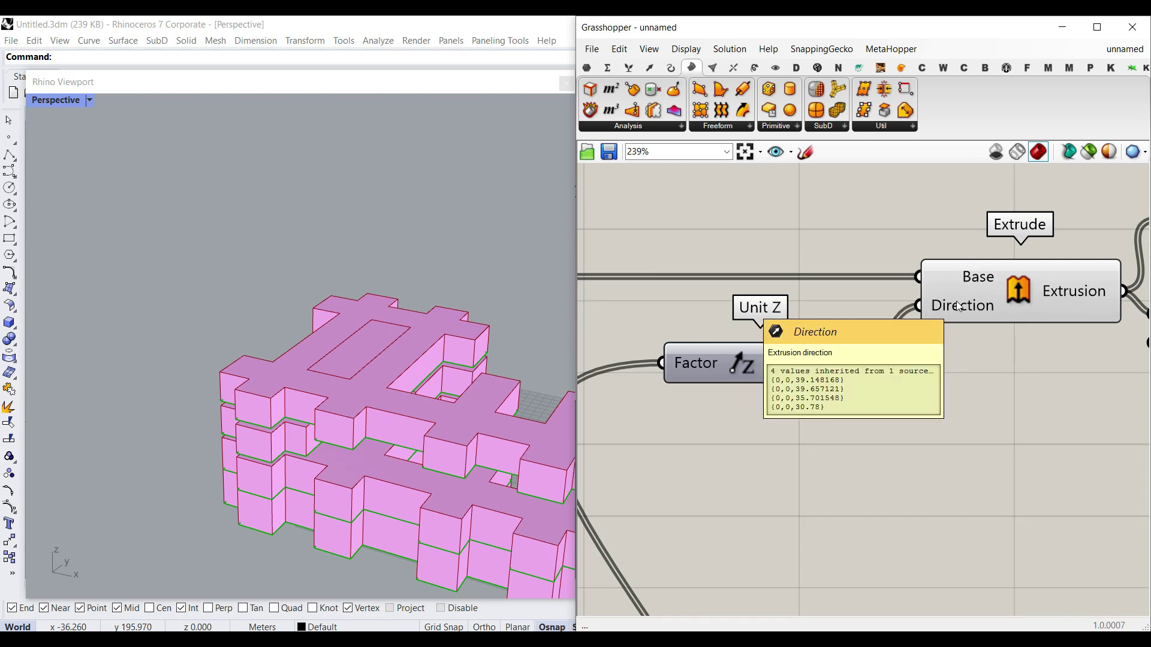
{"action": "right_click_drag", "start_coordinate": [383, 420], "coordinate": [319, 406]}
{"action": "scroll", "coordinate": [319, 407], "scroll_direction": "down", "scroll_amount": 2}
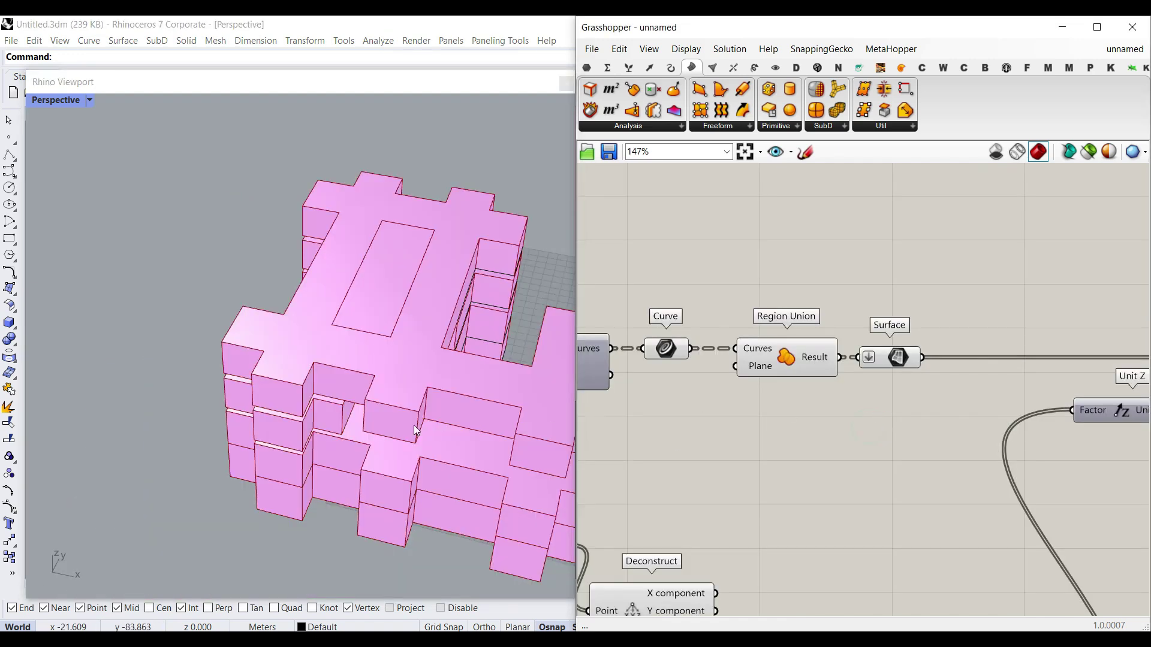
Replace the Surface parameter with a Boundary Surfaces component and connect Region Union's Result output to its Edges input.
{"action": "right_click_drag", "start_coordinate": [415, 430], "coordinate": [283, 394], "text": "shift"}
{"action": "left_click_drag", "start_coordinate": [929, 322], "coordinate": [904, 378]}
{"action": "key", "text": "Delete"}
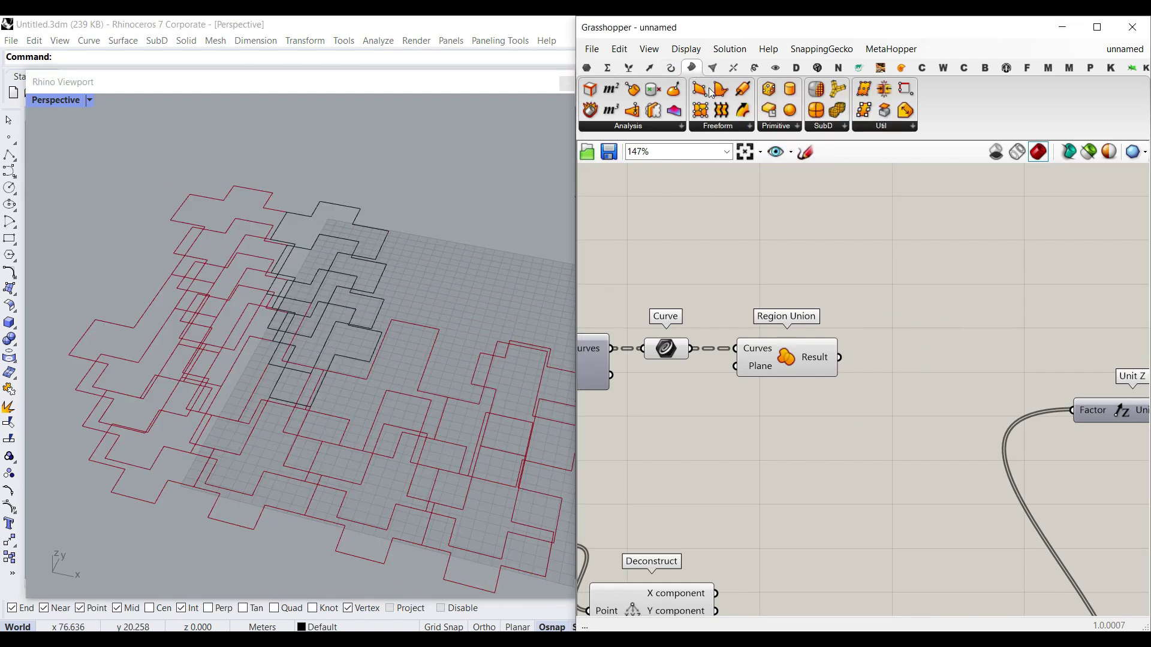
{"action": "scroll", "coordinate": [884, 357], "scroll_direction": "up", "scroll_amount": 3}
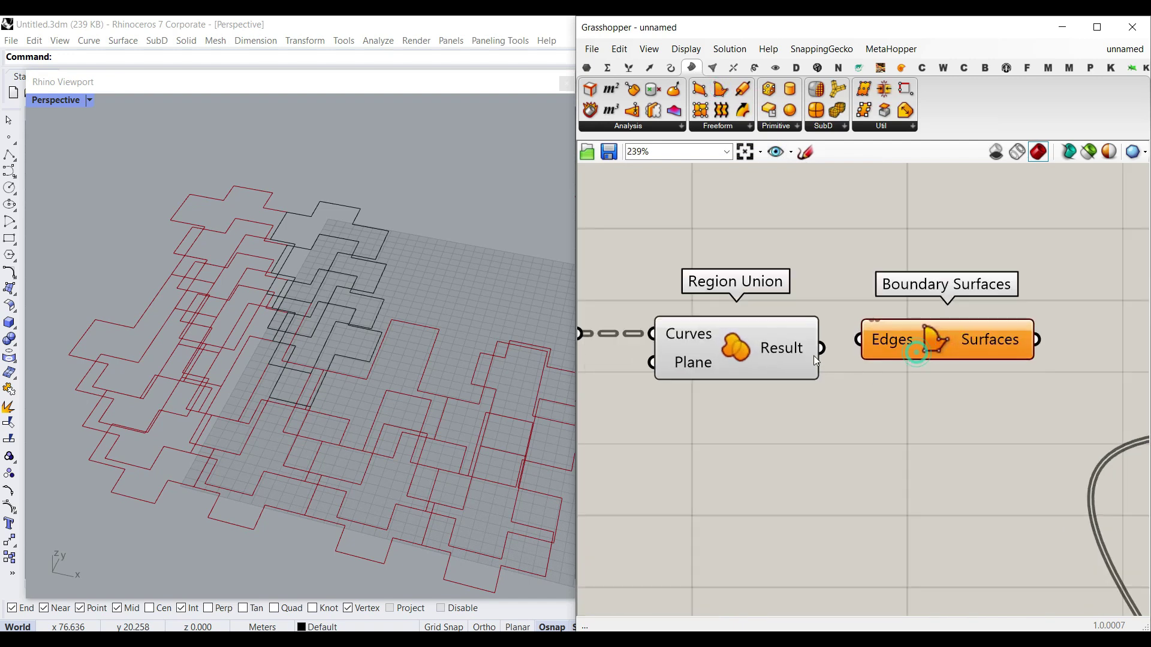
{"action": "left_click_drag", "start_coordinate": [821, 347], "coordinate": [849, 348]}
{"action": "left_click", "coordinate": [934, 343]}
{"action": "right_click_drag", "start_coordinate": [503, 387], "coordinate": [366, 338]}
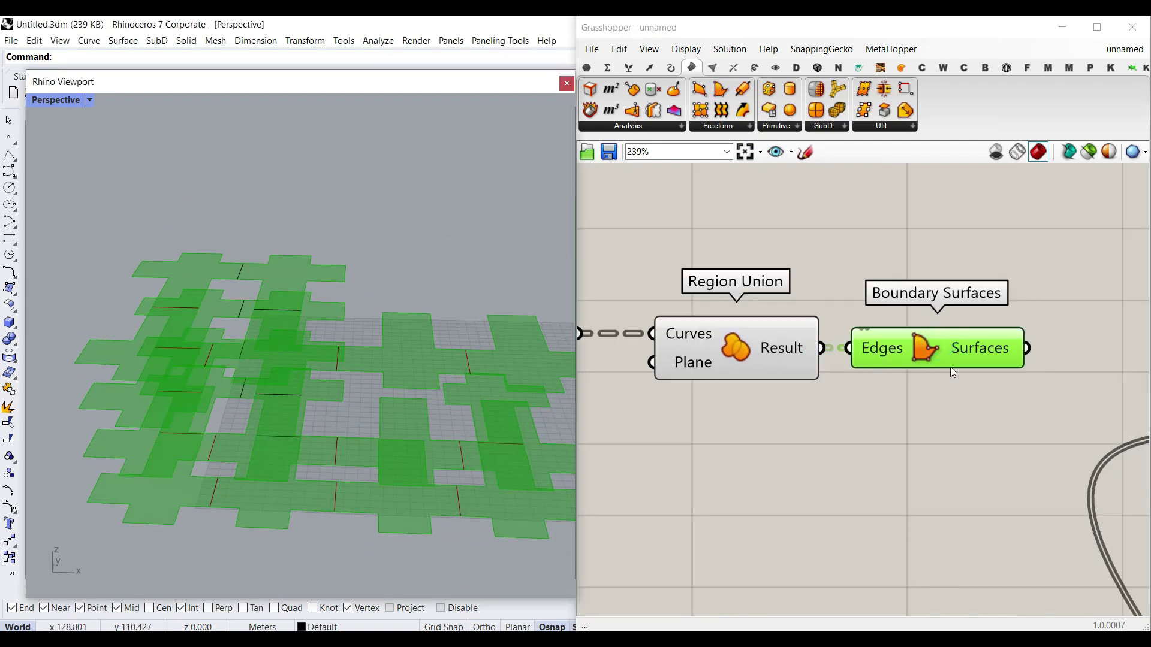
Bake the boundary surfaces to inspect them in Rhino and undo the bake.
{"action": "right_click", "coordinate": [977, 347]}
{"action": "left_click", "coordinate": [999, 371]}
{"action": "left_click", "coordinate": [999, 515]}
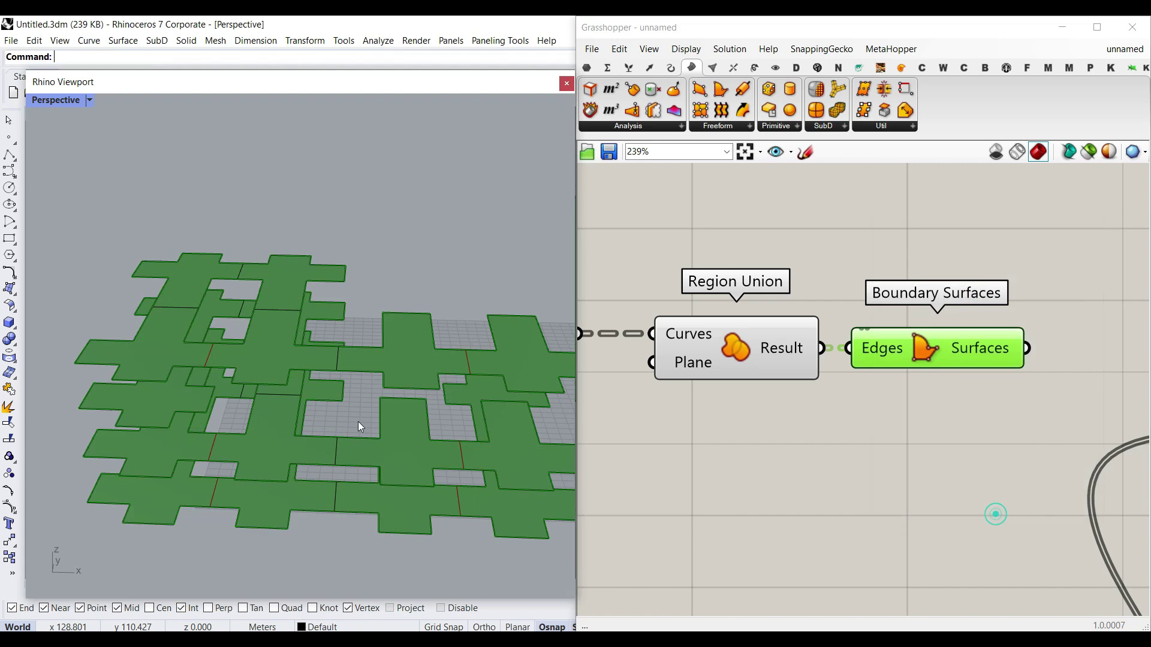
{"action": "right_click_drag", "start_coordinate": [333, 412], "coordinate": [268, 295]}
{"action": "key", "text": "ctrl+z"}
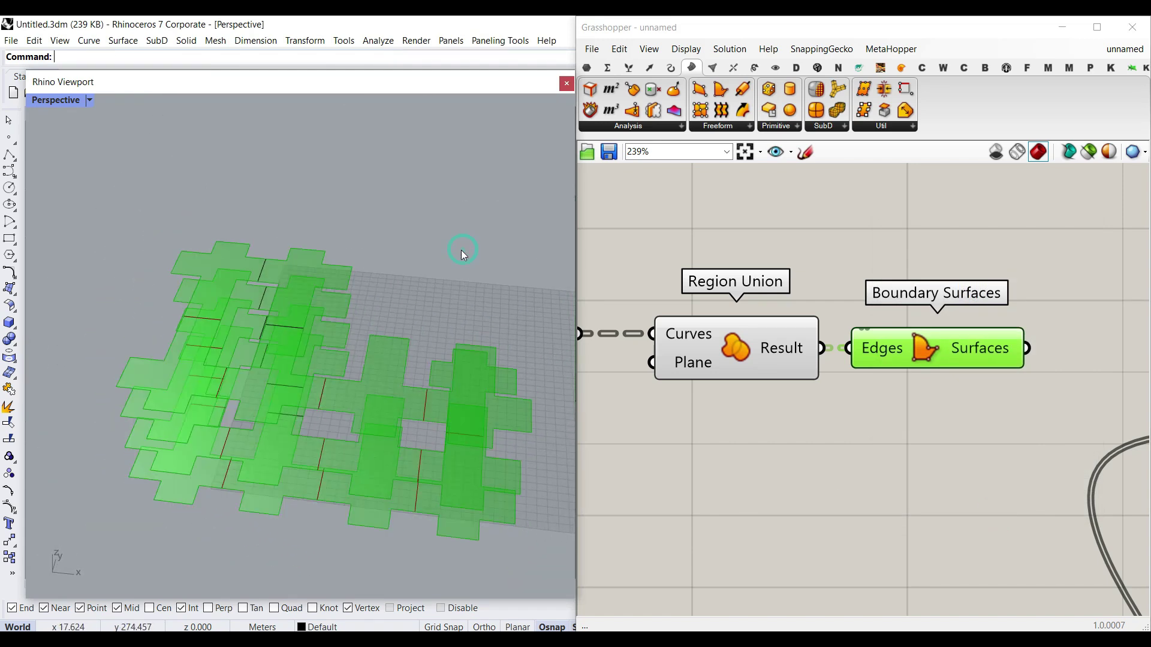
Connect the Boundary Surfaces output to Extrude's Base input and inspect the extruded floors.
{"action": "right_click_drag", "start_coordinate": [1034, 371], "coordinate": [706, 342]}
{"action": "scroll", "coordinate": [746, 348], "scroll_direction": "down", "scroll_amount": 1}
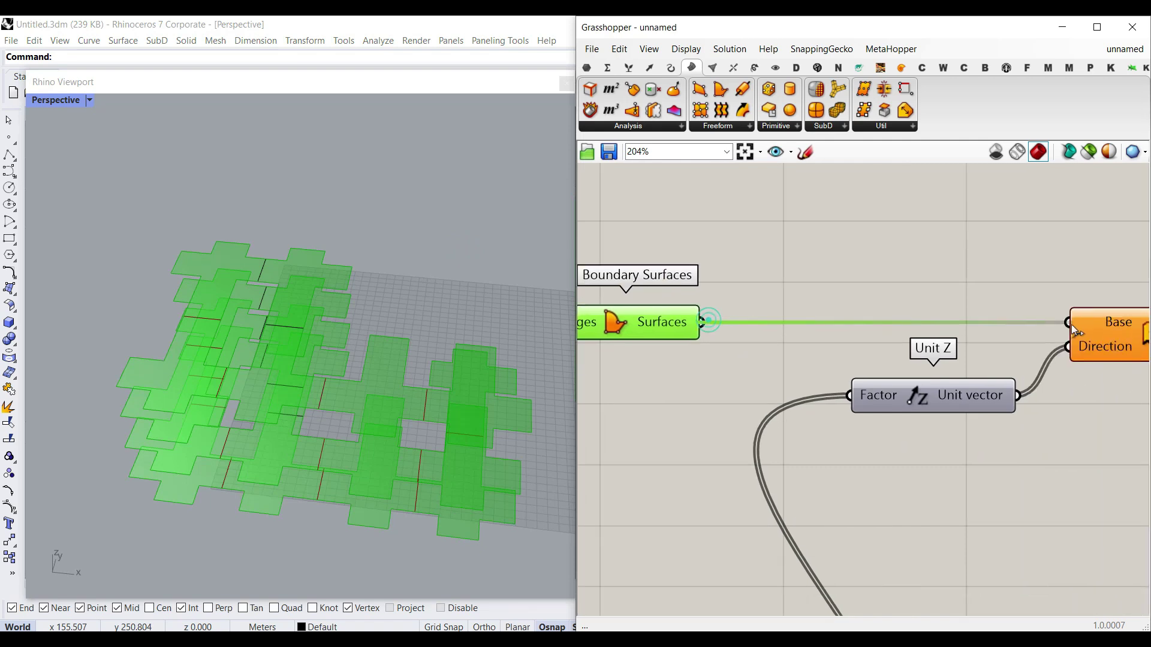
{"action": "left_click_drag", "start_coordinate": [1077, 322], "coordinate": [1074, 324]}
{"action": "left_click", "coordinate": [876, 266]}
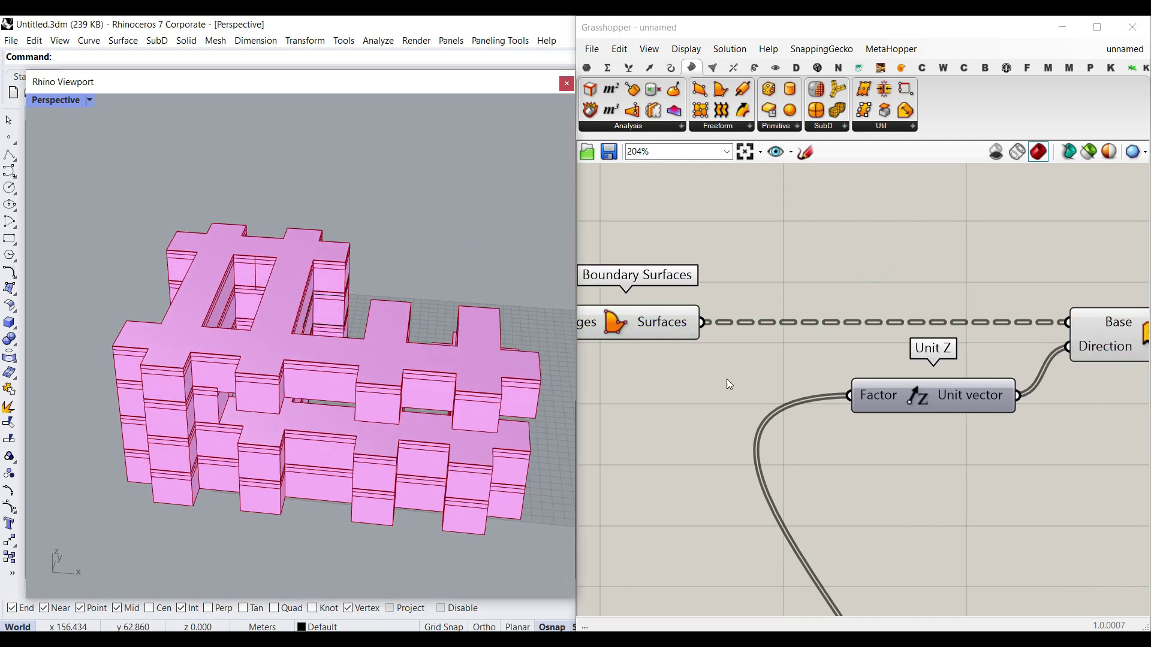
Graft the Unit vector output of the Unit Z component and inspect the resulting extrusion.
{"action": "scroll", "coordinate": [746, 325], "scroll_direction": "down", "scroll_amount": 3}
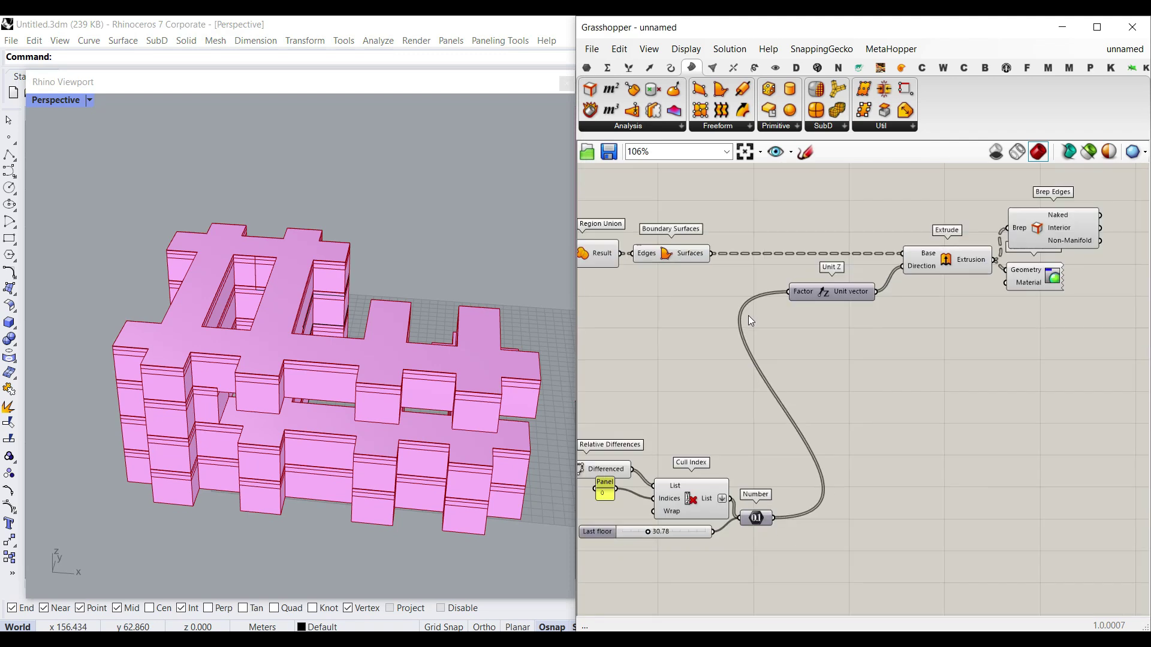
{"action": "scroll", "coordinate": [756, 528], "scroll_direction": "up", "scroll_amount": 1}
{"action": "right_click_drag", "start_coordinate": [848, 299], "coordinate": [768, 465]}
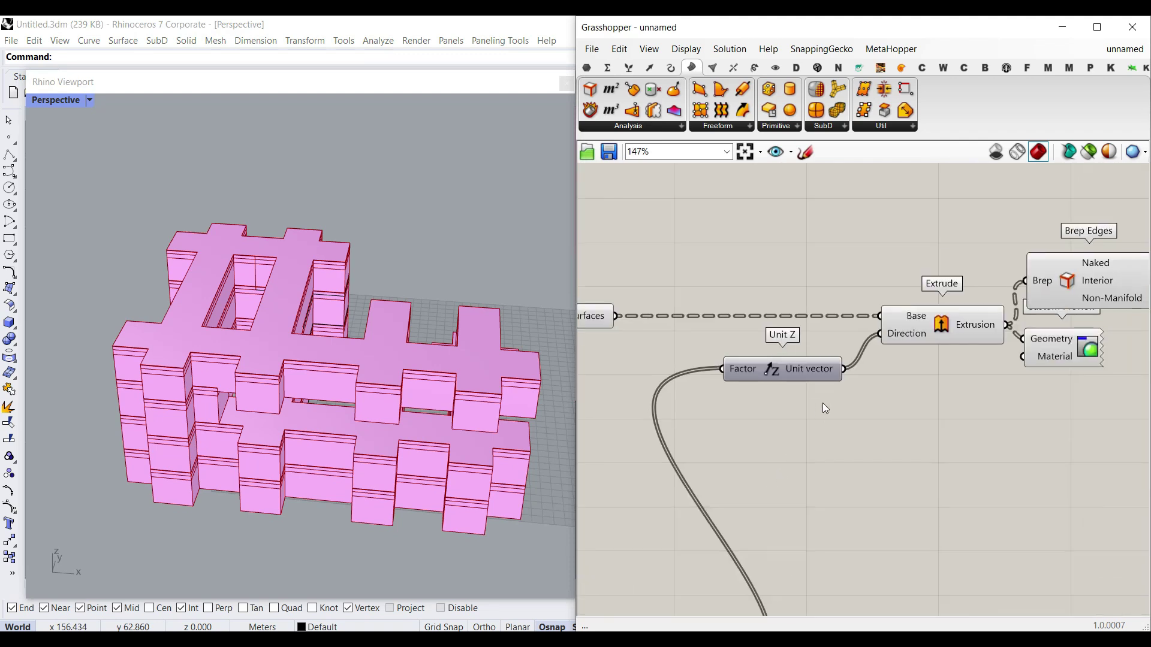
{"action": "right_click", "coordinate": [819, 367]}
{"action": "right_click", "coordinate": [894, 334]}
{"action": "right_click", "coordinate": [820, 367]}
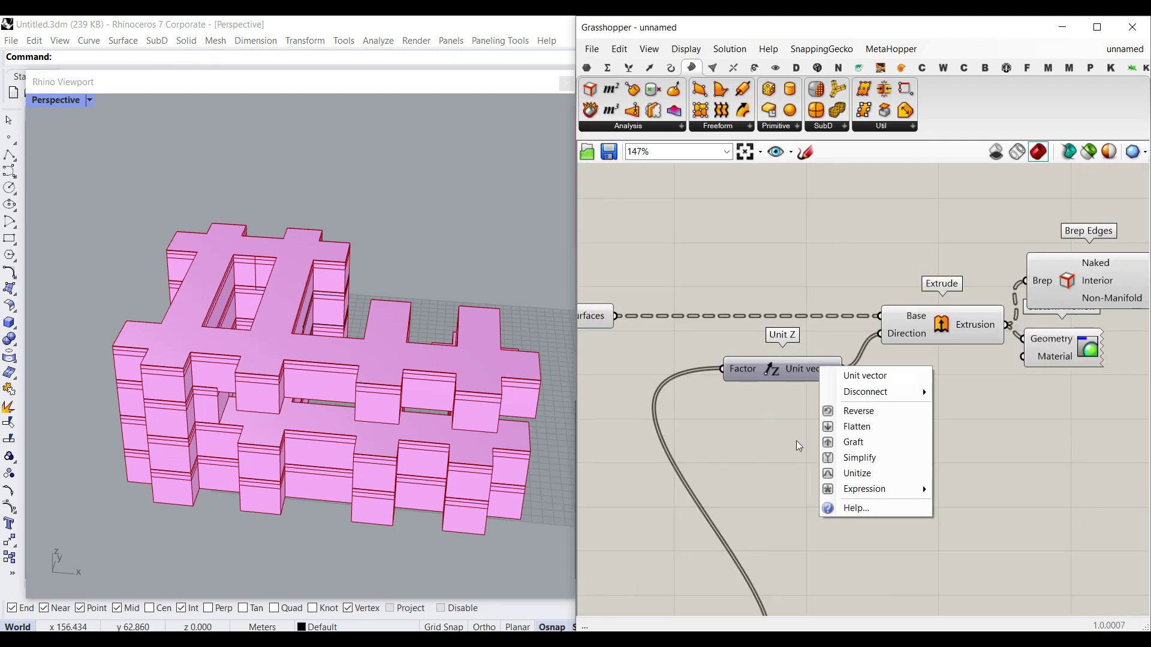
{"action": "left_click", "coordinate": [887, 443]}
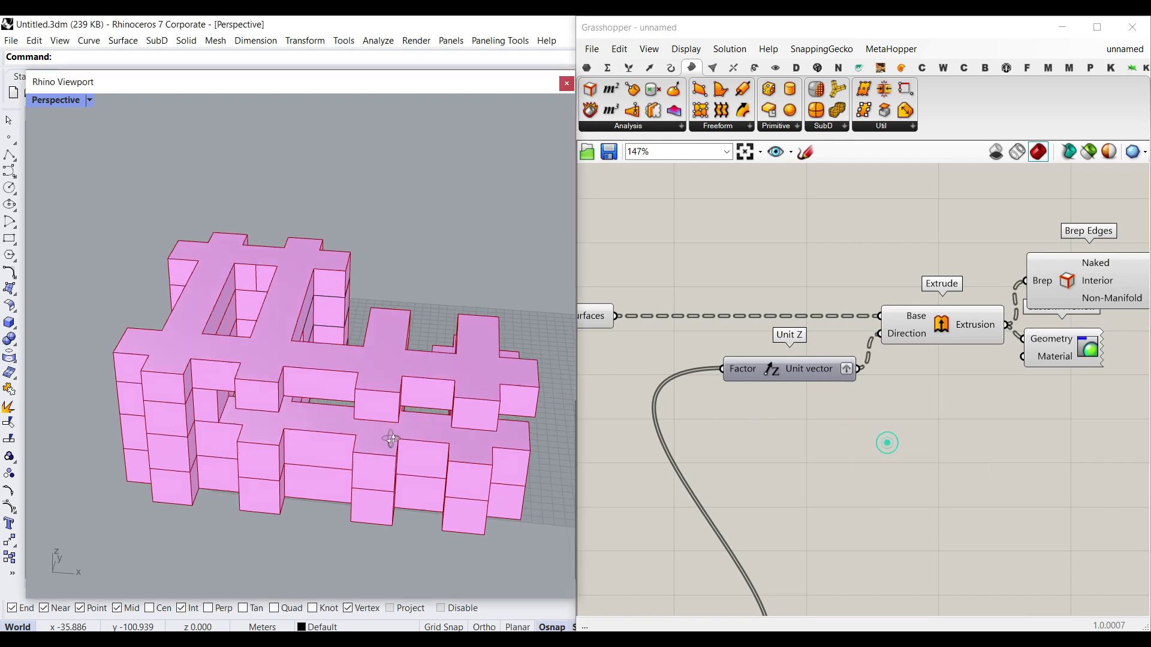
{"action": "mouse_move", "coordinate": [395, 427]}
{"action": "right_mouse_down"}
{"action": "mouse_move", "coordinate": [460, 375]}
{"action": "mouse_move", "coordinate": [352, 347]}
{"action": "mouse_move", "coordinate": [405, 422]}
{"action": "right_mouse_up"}
Set the Gene Pool values 0 to 3 to 9, 7, 5 and 2 and inspect the massing from several sides.
{"action": "right_click_drag", "start_coordinate": [769, 446], "coordinate": [915, 417]}
{"action": "scroll", "coordinate": [915, 417], "scroll_direction": "down", "scroll_amount": 5}
{"action": "right_click_drag", "start_coordinate": [717, 438], "coordinate": [953, 430]}
{"action": "scroll", "coordinate": [790, 372], "scroll_direction": "up", "scroll_amount": 12}
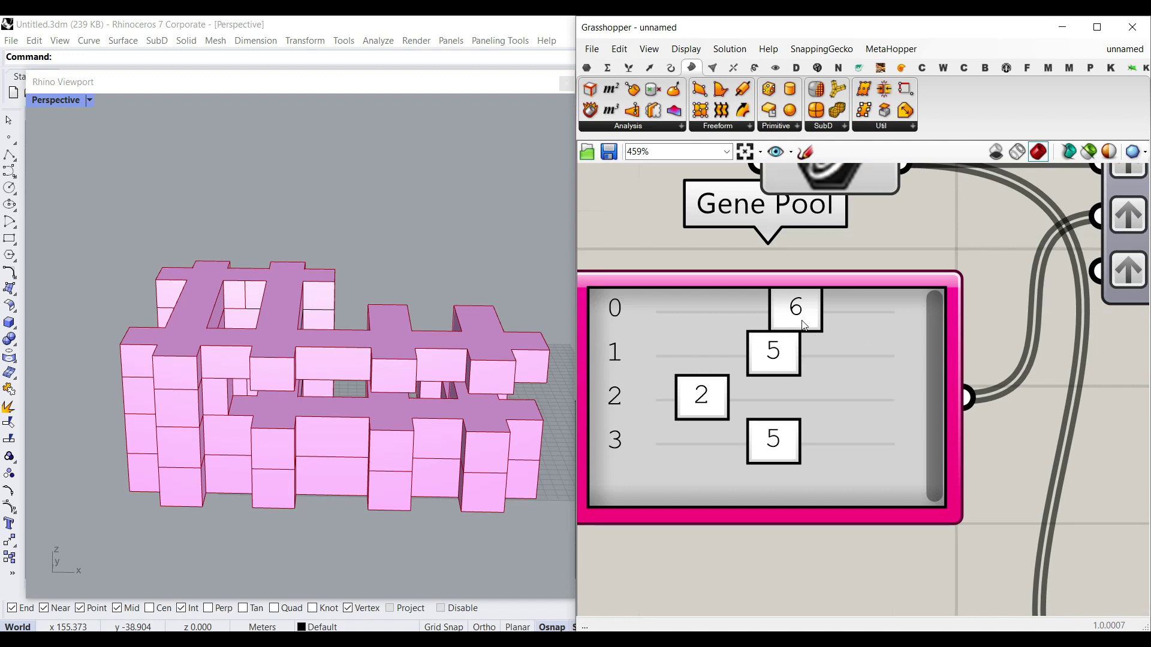
{"action": "left_click_drag", "start_coordinate": [812, 322], "coordinate": [664, 434]}
{"action": "right_click_drag", "start_coordinate": [360, 372], "coordinate": [177, 423]}
{"action": "scroll", "coordinate": [385, 383], "scroll_direction": "down", "scroll_amount": 6}
{"action": "mouse_move", "coordinate": [389, 384]}
{"action": "right_mouse_down"}
{"action": "mouse_move", "coordinate": [386, 478]}
{"action": "mouse_move", "coordinate": [396, 366]}
{"action": "mouse_move", "coordinate": [408, 381]}
{"action": "right_mouse_up"}
{"action": "scroll", "coordinate": [729, 318], "scroll_direction": "down", "scroll_amount": 5}
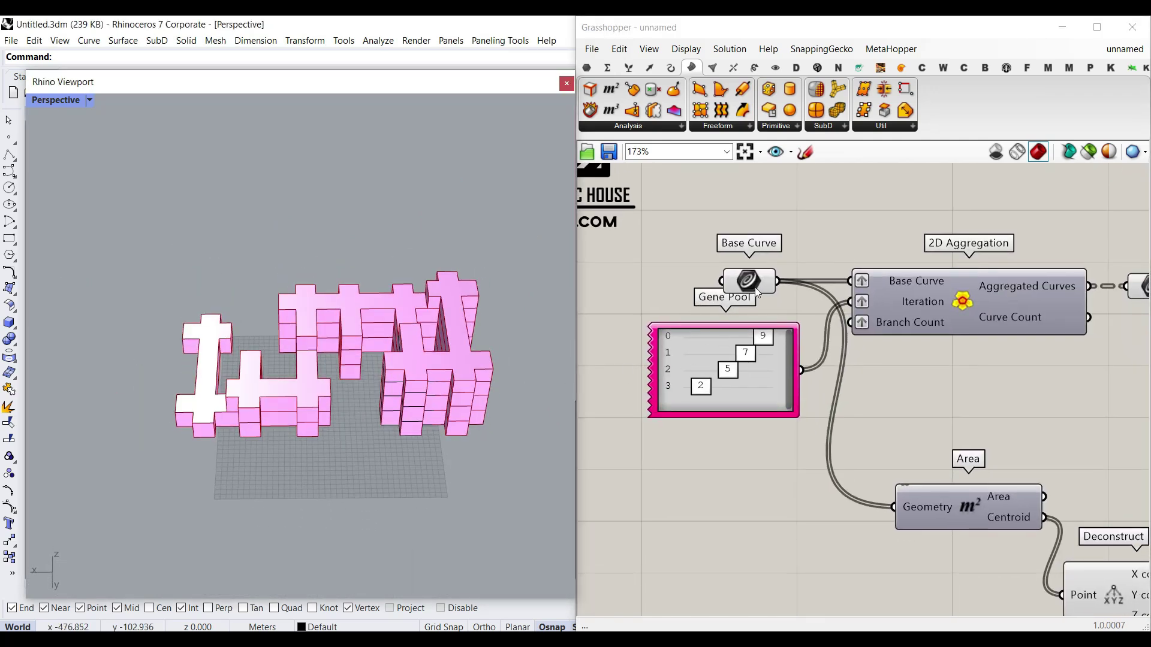
{"action": "scroll", "coordinate": [426, 354], "scroll_direction": "up", "scroll_amount": 5}
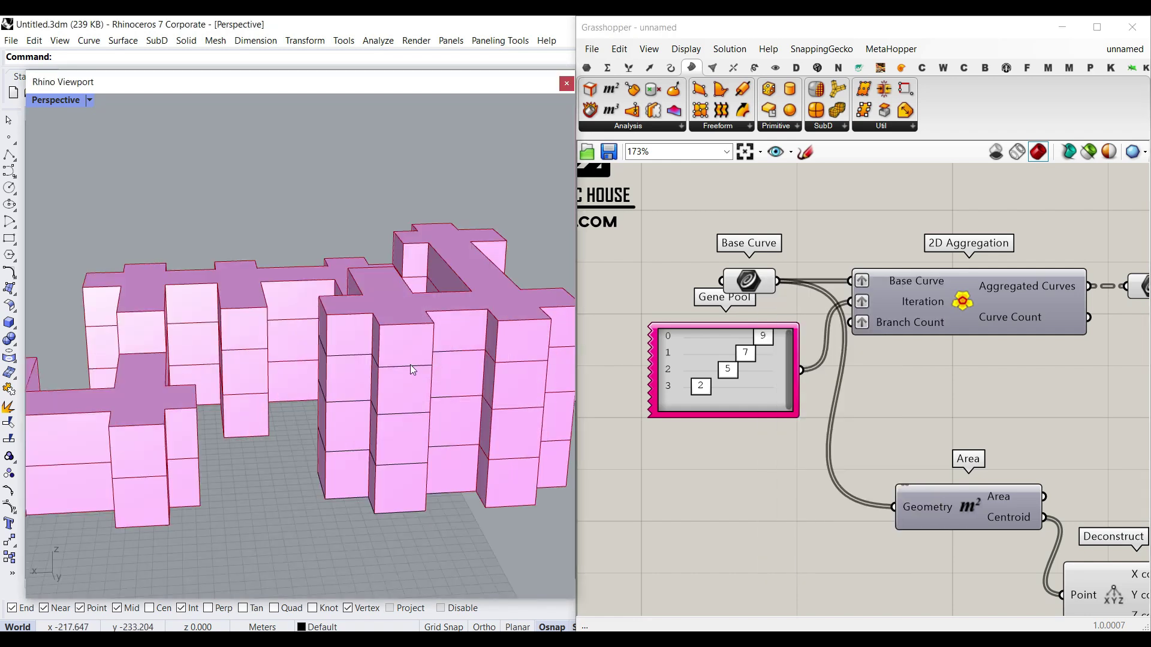
Move the top floor's base curve upward in Rhino to make the floor below it taller.
{"action": "left_click", "coordinate": [410, 365]}
{"action": "right_click_drag", "start_coordinate": [410, 365], "coordinate": [409, 363]}
{"action": "left_click_drag", "start_coordinate": [380, 290], "coordinate": [380, 237]}
{"action": "right_click_drag", "start_coordinate": [417, 408], "coordinate": [346, 307]}
Reduce the Last floor slider value slightly to make the top floor thinner and inspect the massing.
{"action": "scroll", "coordinate": [851, 548], "scroll_direction": "down", "scroll_amount": 5}
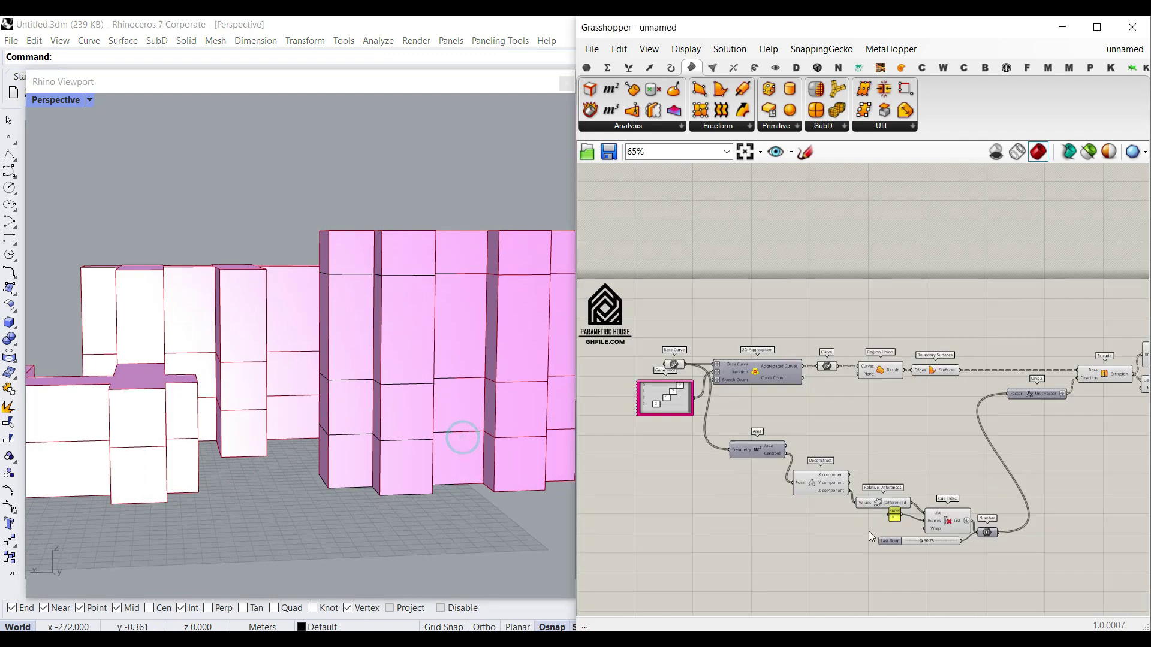
{"action": "scroll", "coordinate": [821, 460], "scroll_direction": "up", "scroll_amount": 8}
{"action": "mouse_move", "coordinate": [783, 411]}
{"action": "left_mouse_down"}
{"action": "mouse_move", "coordinate": [903, 415]}
{"action": "mouse_move", "coordinate": [768, 412]}
{"action": "left_mouse_up"}
{"action": "right_click_drag", "start_coordinate": [322, 434], "coordinate": [360, 439]}
{"action": "scroll", "coordinate": [714, 377], "scroll_direction": "down", "scroll_amount": 5}
Internalise the data of the Base Curve parameter.
{"action": "right_click_drag", "start_coordinate": [714, 376], "coordinate": [967, 486]}
{"action": "right_click_drag", "start_coordinate": [726, 325], "coordinate": [901, 422]}
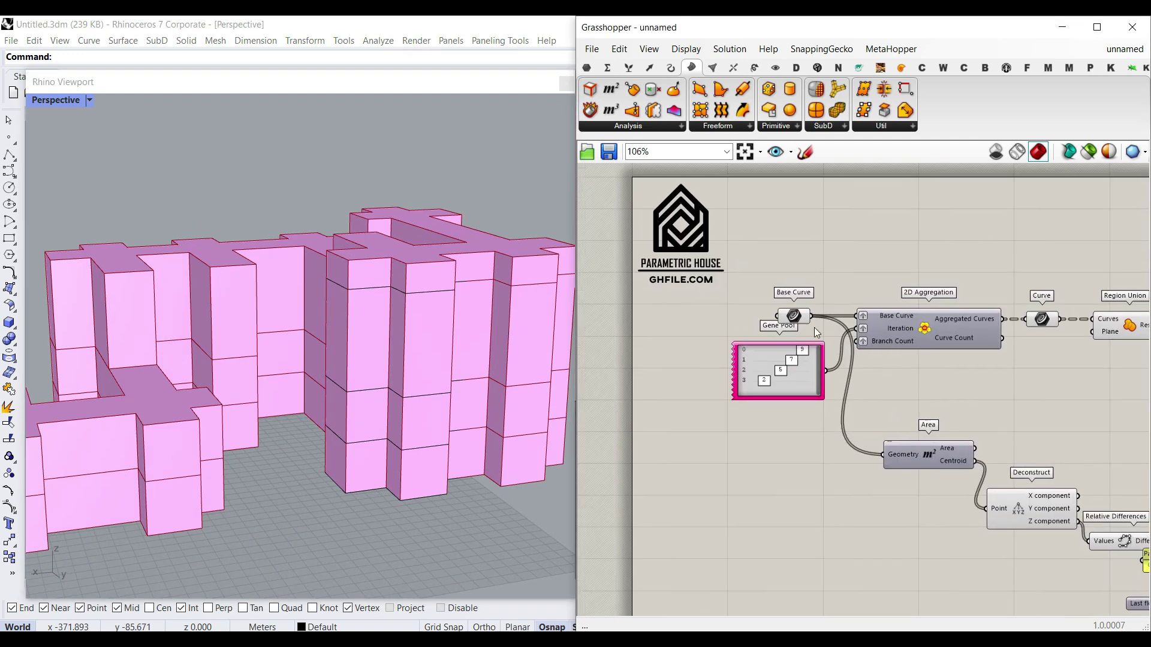
{"action": "right_click", "coordinate": [801, 316]}
{"action": "left_click", "coordinate": [831, 575]}
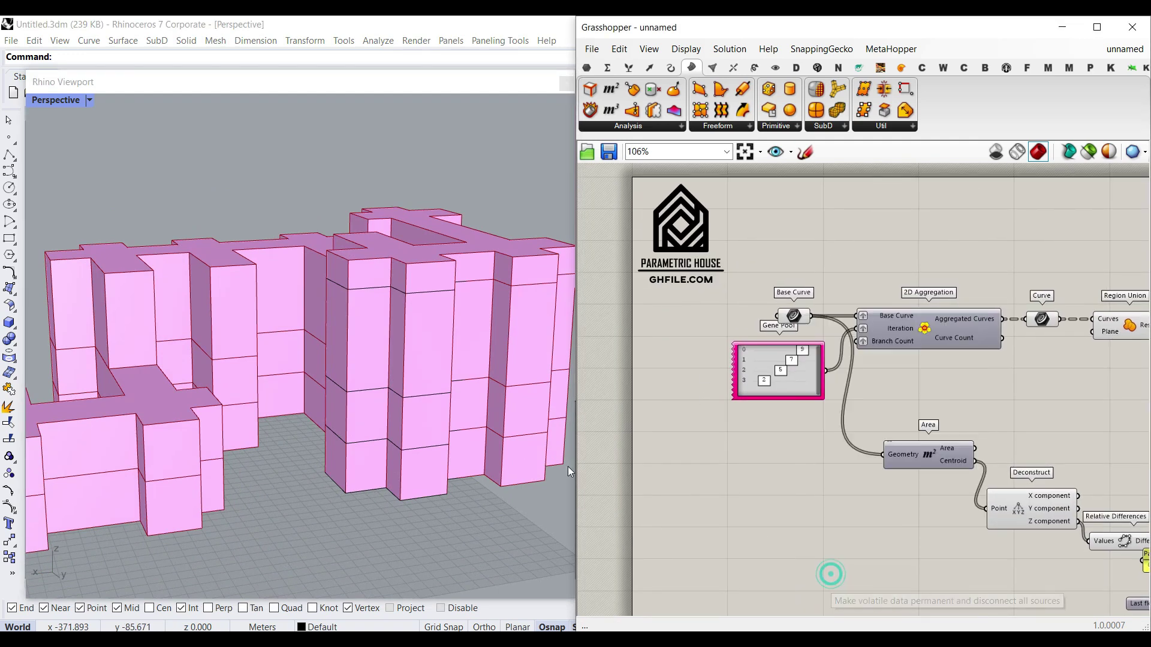
Select the original base curves in the Rhino viewport.
{"action": "scroll", "coordinate": [408, 482], "scroll_direction": "down", "scroll_amount": 9}
{"action": "left_click_drag", "start_coordinate": [464, 522], "coordinate": [336, 368]}
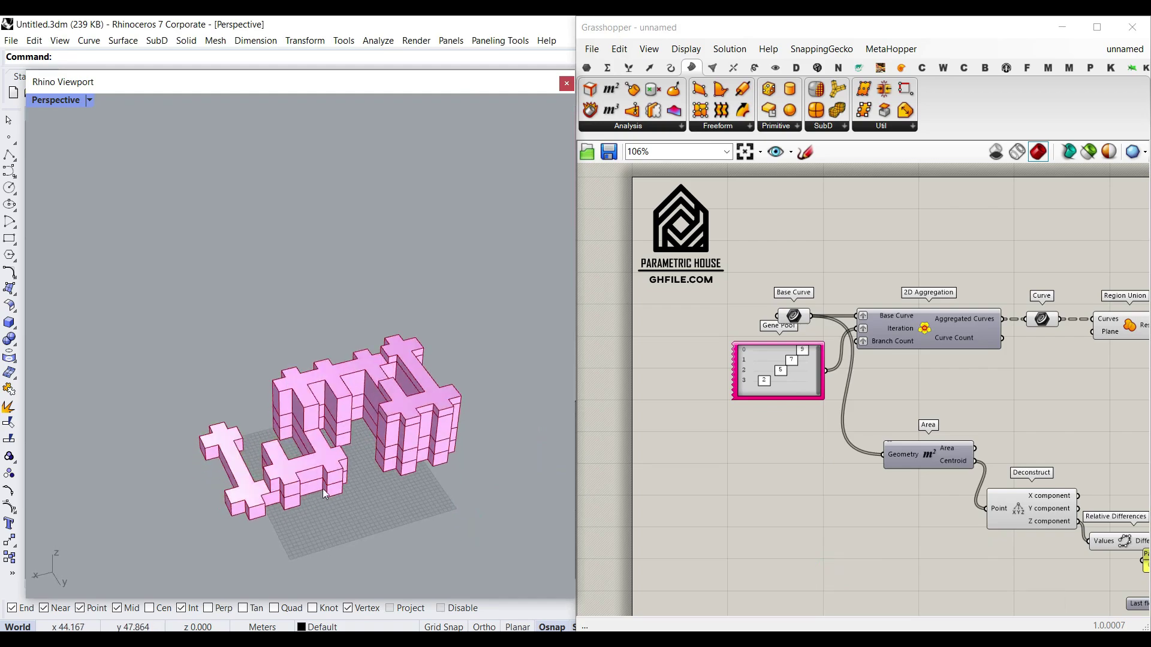